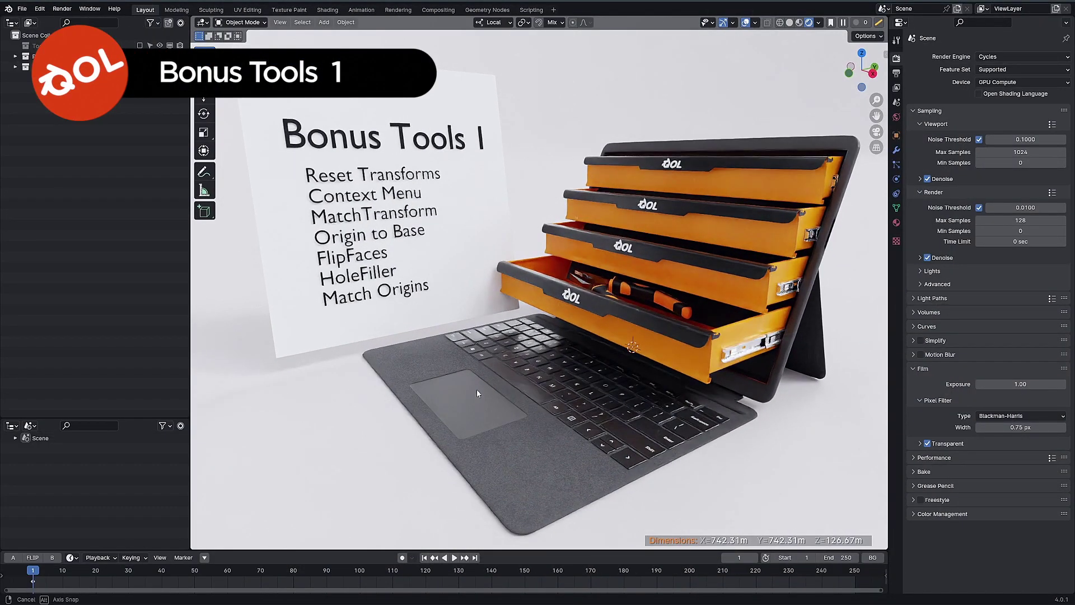
Step: Orbit around the laptop and drawer scene to inspect it from several angles
middle_click_drag(531, 357, 518, 356)
mouse_move(466, 318)
middle_mouse_down()
mouse_move(449, 320)
mouse_move(472, 302)
mouse_move(464, 316)
middle_mouse_up()
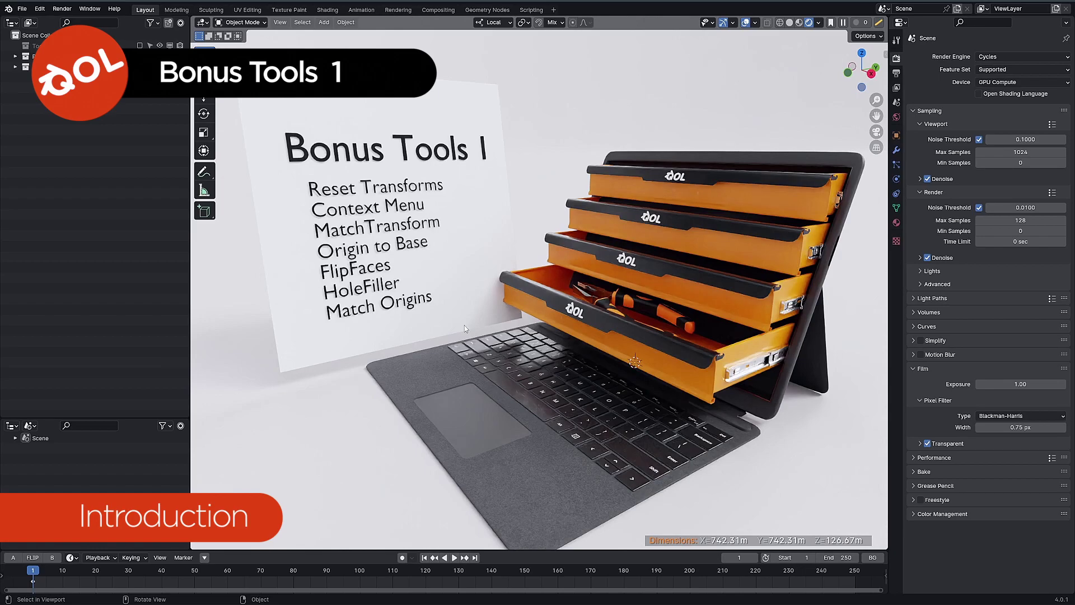
middle_click_drag(462, 281, 479, 298)
scroll(424, 286, "up", 1)
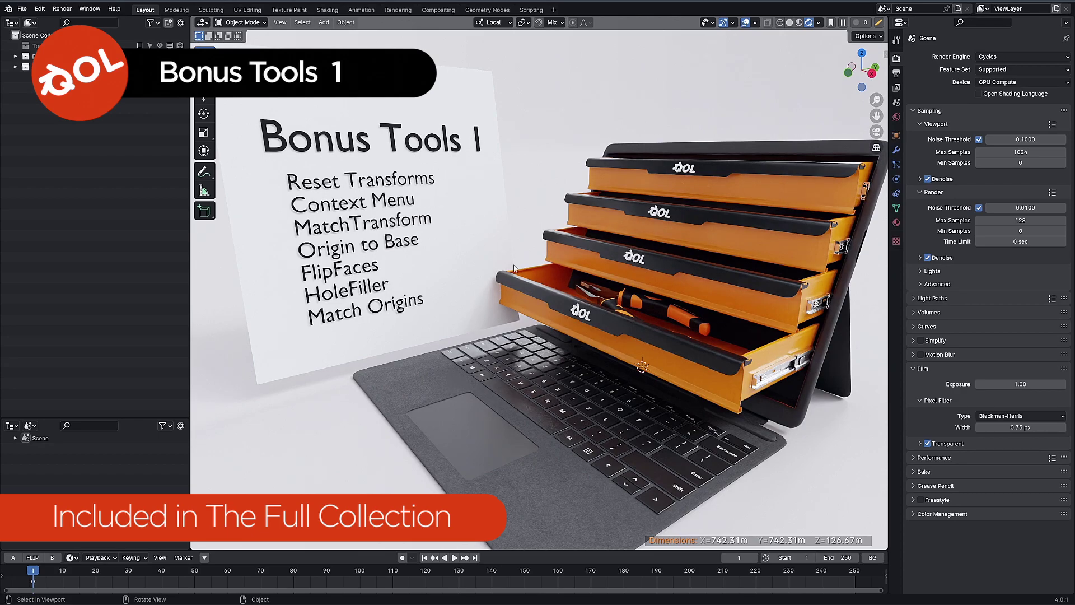
middle_click_drag(523, 273, 552, 282)
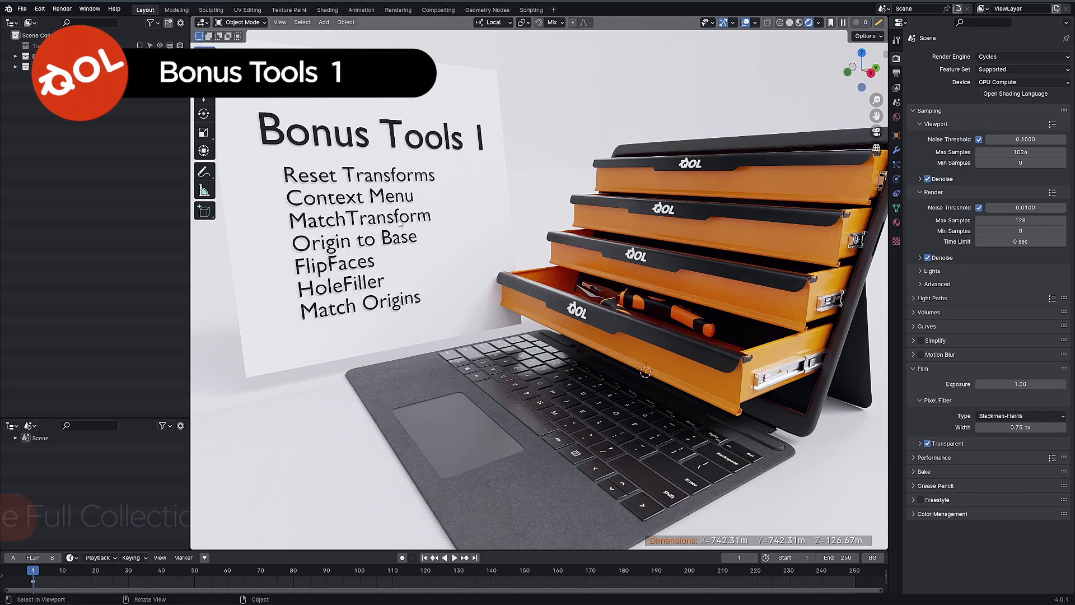
middle_click_drag(400, 229, 492, 231)
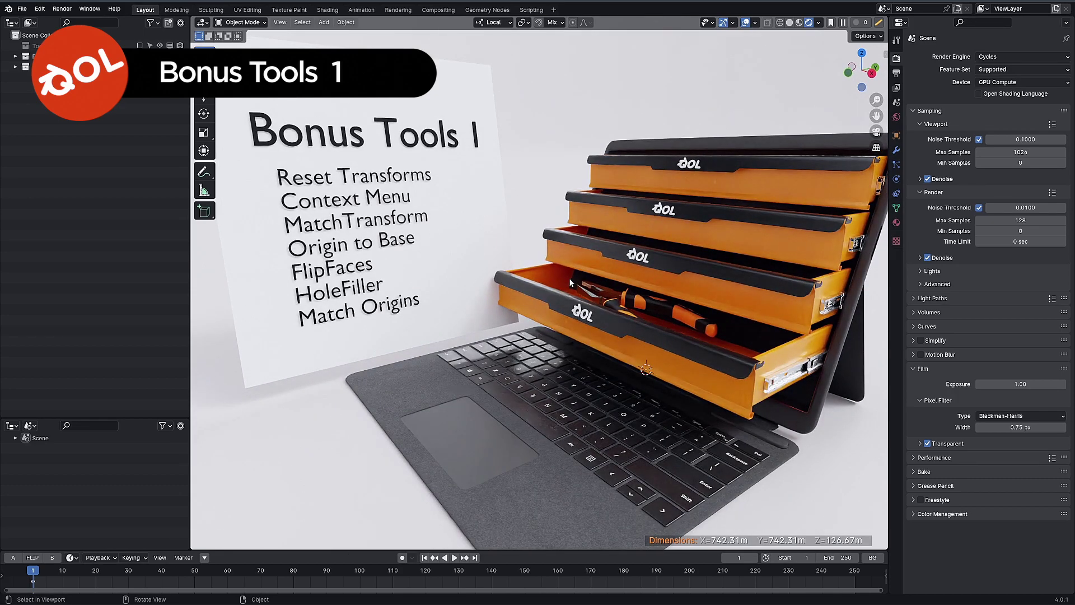
middle_click_drag(573, 281, 596, 267)
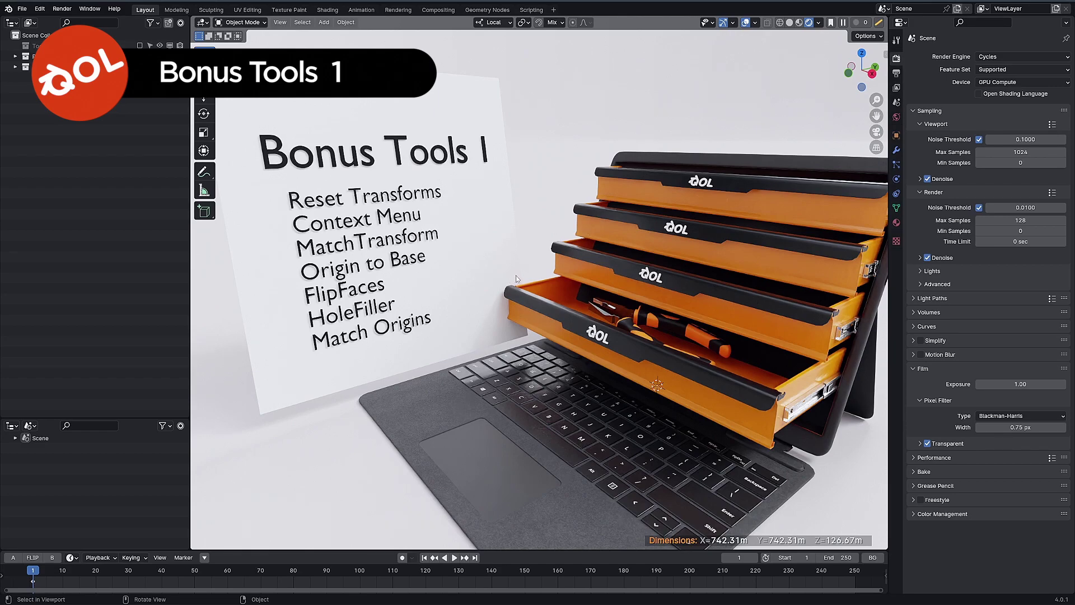
middle_click_drag(527, 273, 544, 263)
Step: Install QOL_Bonus_Tools1_1_0_0.zip from Downloads through the Add-ons preferences
left_click(40, 9)
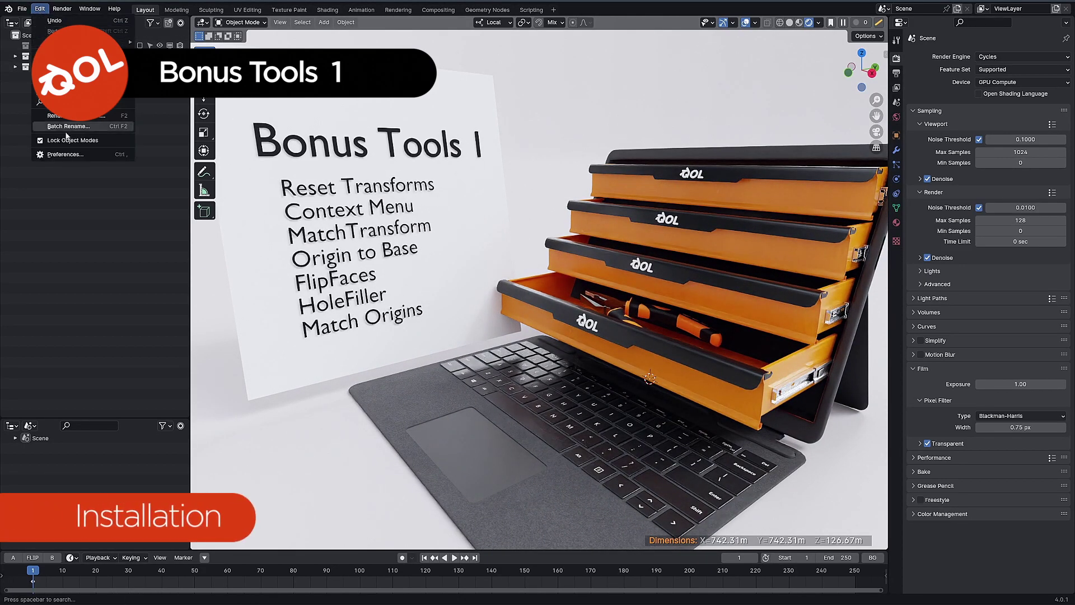
left_click(65, 154)
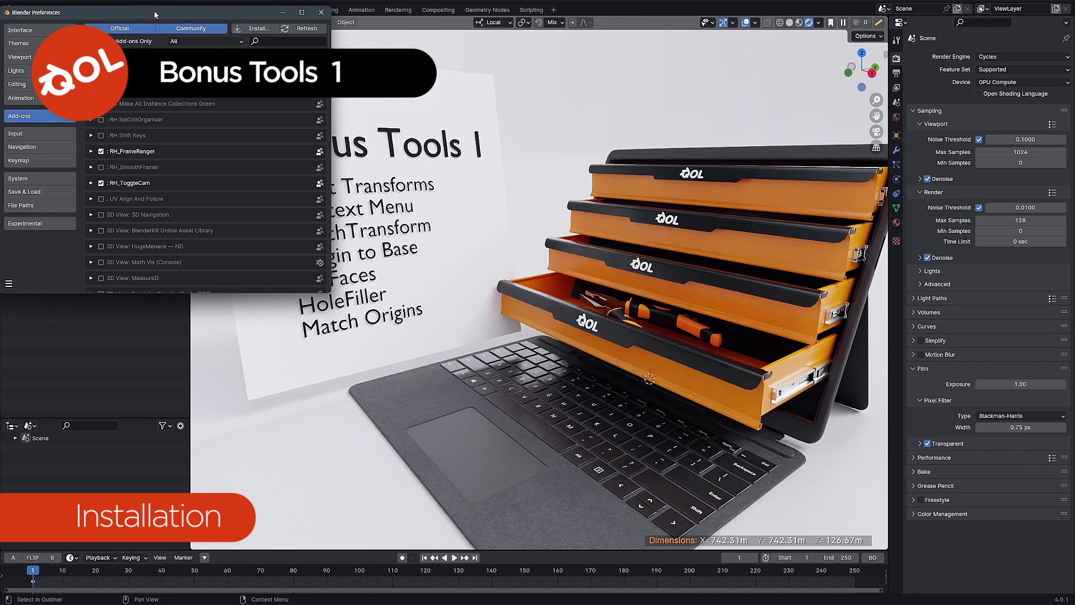
left_click_drag(154, 12, 478, 101)
left_click(573, 117)
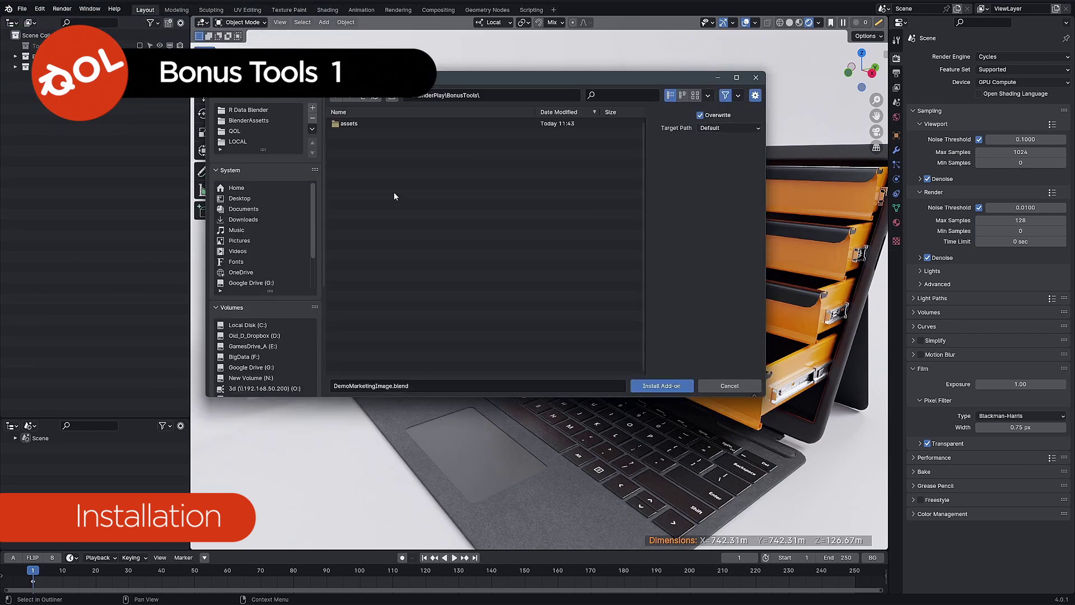
left_click(242, 219)
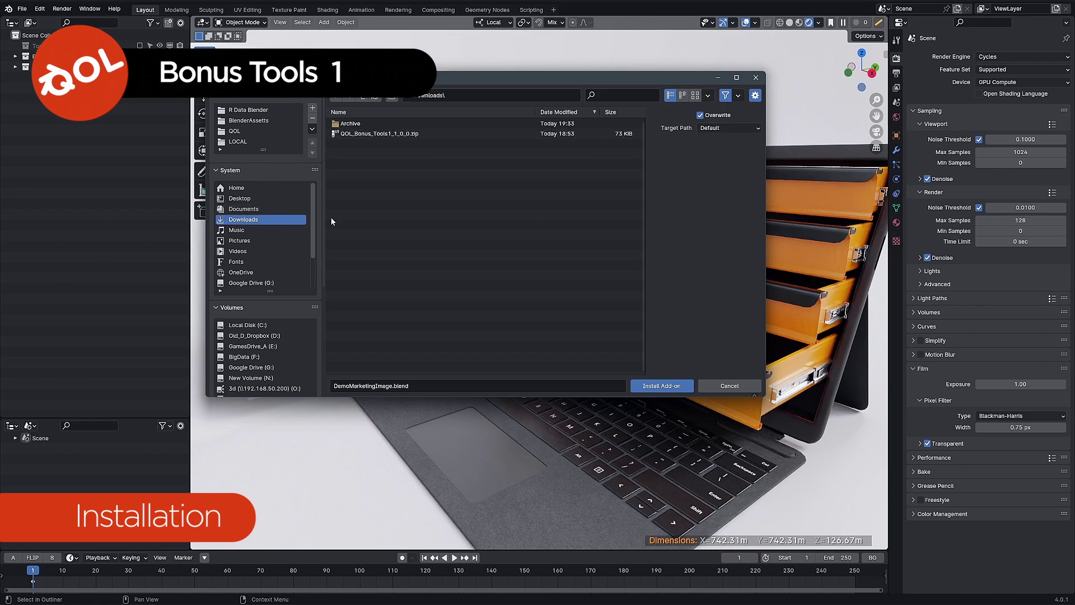
left_click(385, 134)
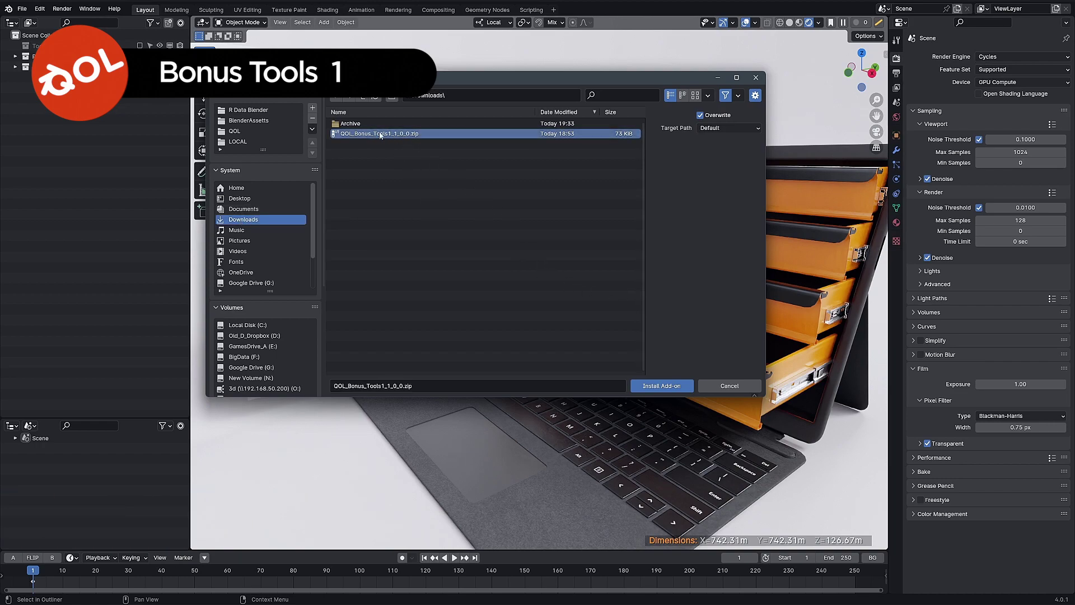
left_click(662, 386)
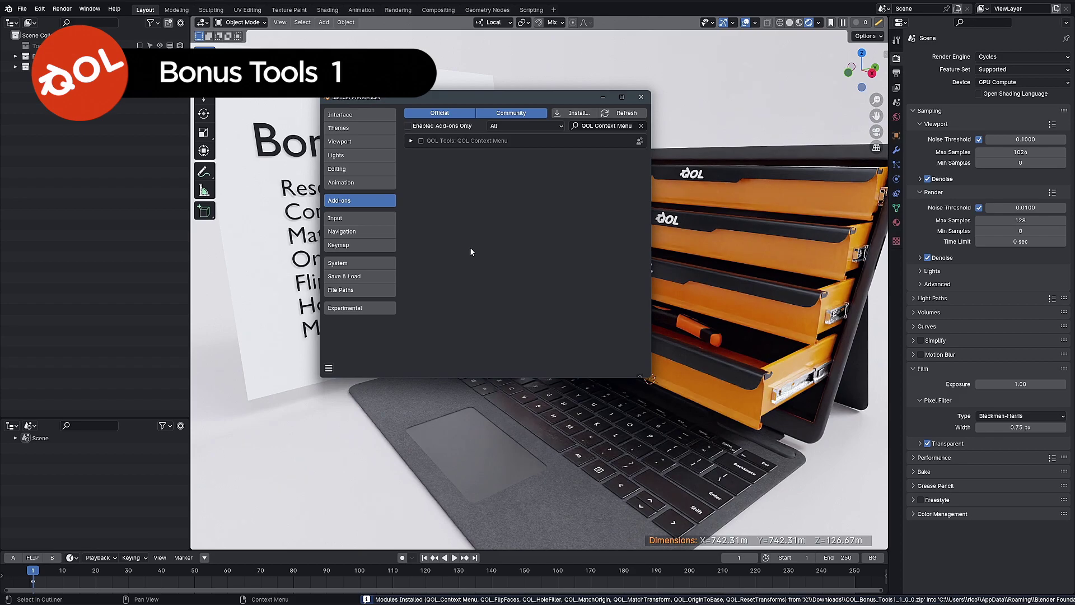
Step: Filter add-ons by 'qol' and enable QOL Context Menu, Hole Filler and Match Transform
left_click(641, 128)
left_click(591, 127)
type("qol")
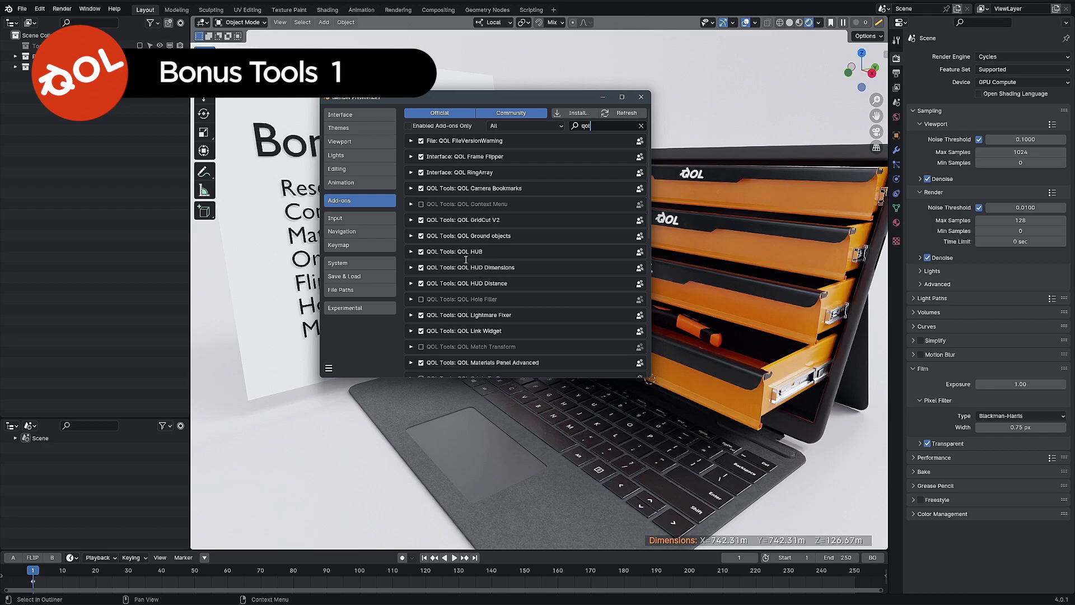
left_click(421, 204)
left_click(421, 299)
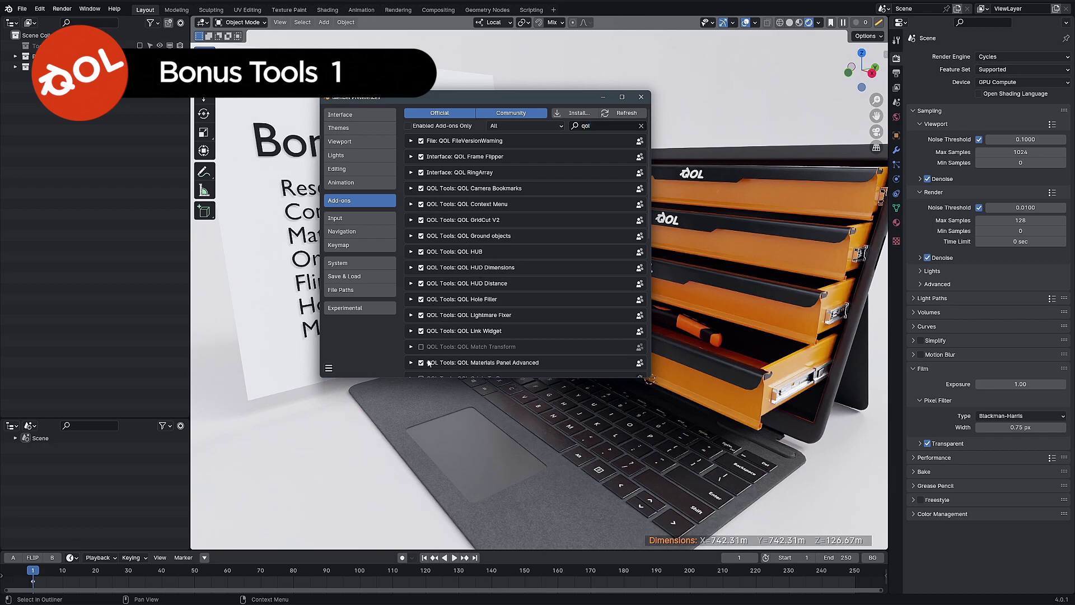
scroll(421, 303, "down", 2)
left_click(421, 305)
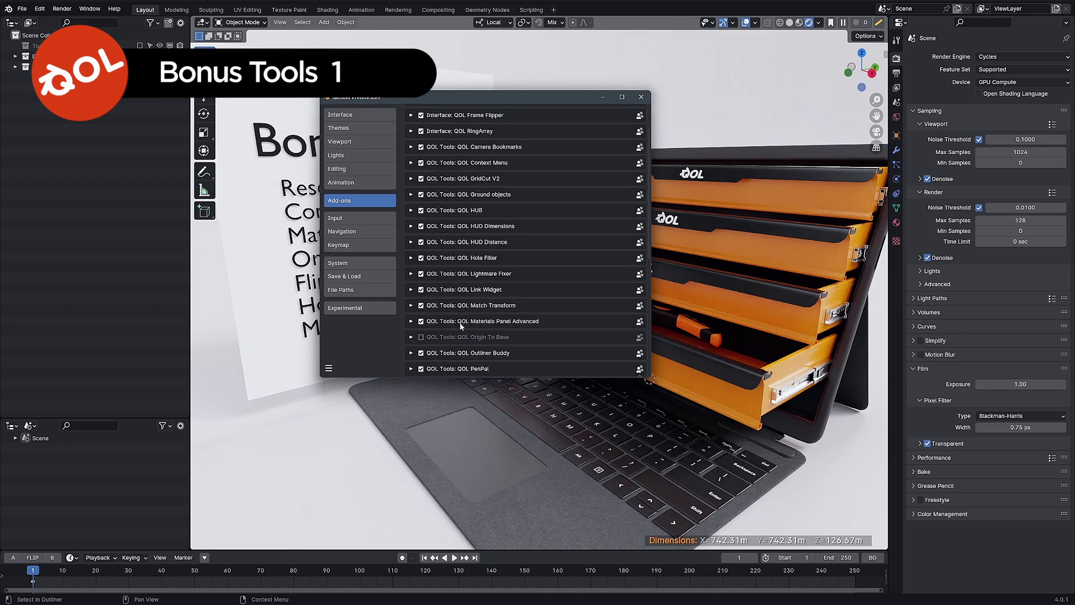
Step: Enable Origin To Base, FlipFaces, MatchOrigin and ResetTransforms, then close Preferences
scroll(461, 326, "down", 1)
left_click(421, 320)
scroll(471, 327, "down", 4)
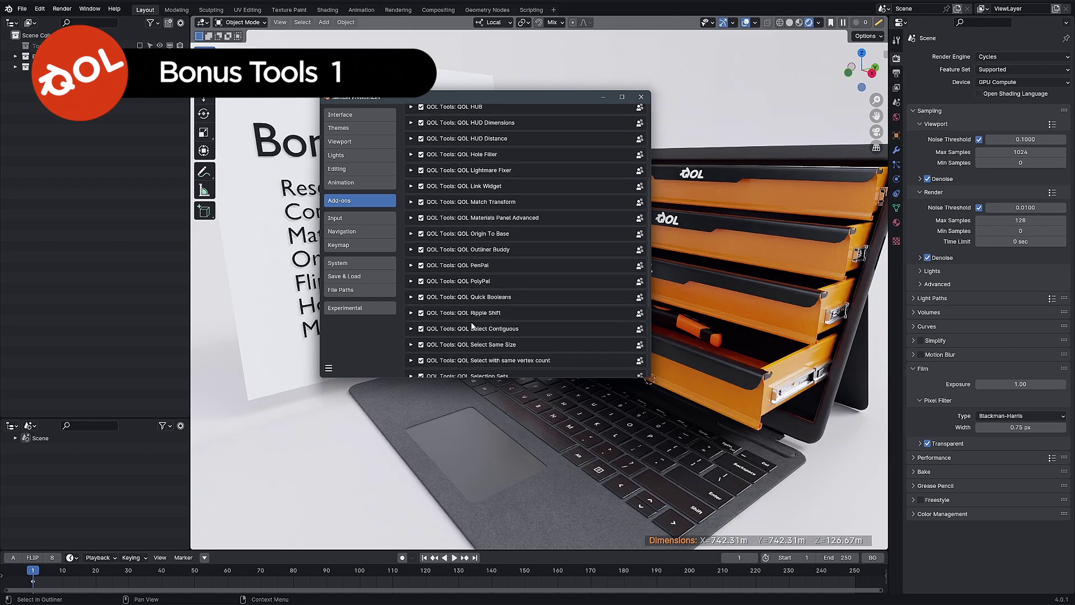
scroll(472, 327, "down", 6)
left_click(421, 302)
left_click(421, 318)
left_click(421, 333)
scroll(503, 300, "up", 10)
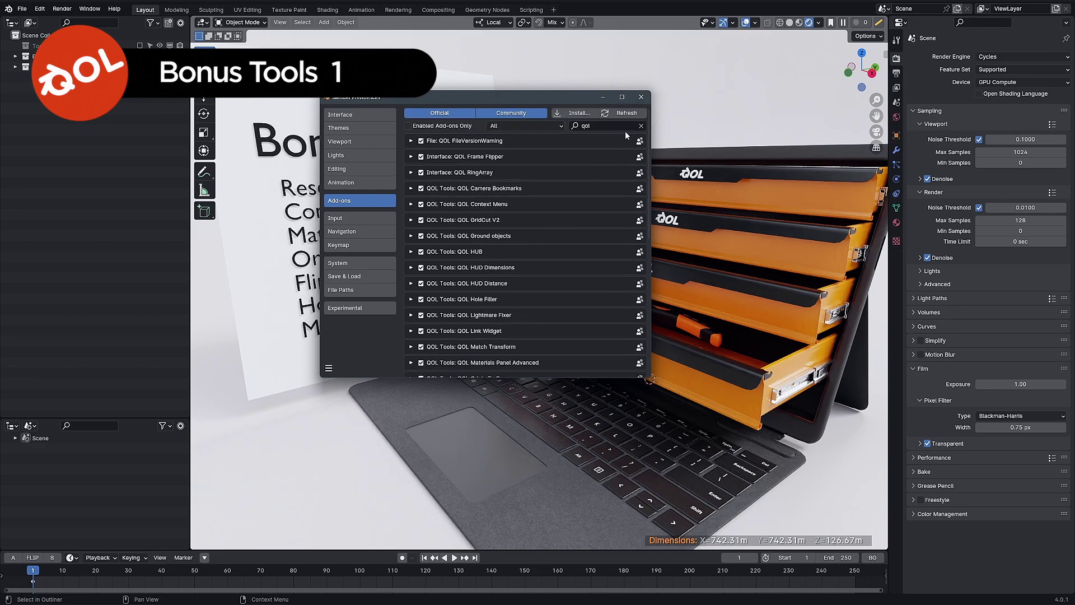
left_click(640, 99)
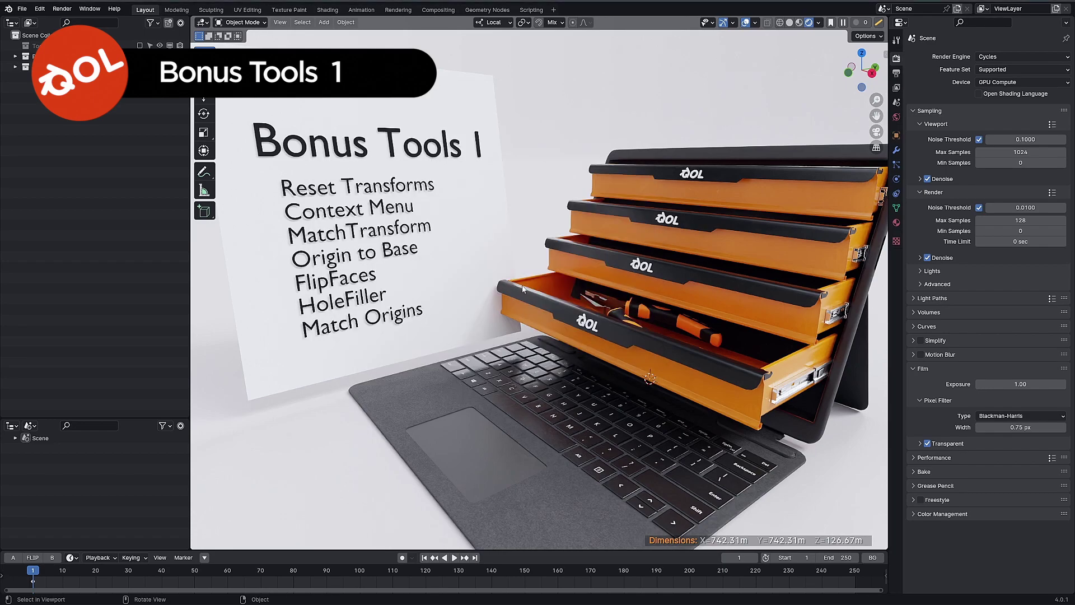
Step: Check the viewport's Object context menu, then select Plane.001 in the expanded Outliner
right_click(523, 240)
left_click(519, 239)
mouse_move(536, 184)
middle_mouse_down()
mouse_move(525, 185)
mouse_move(539, 192)
middle_mouse_up()
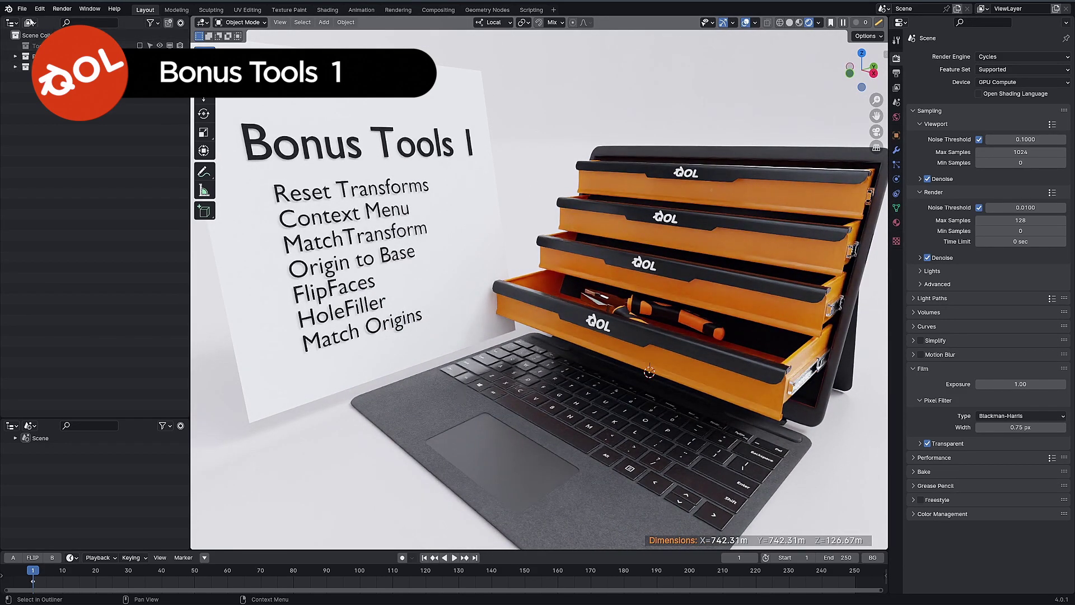
left_click(21, 8)
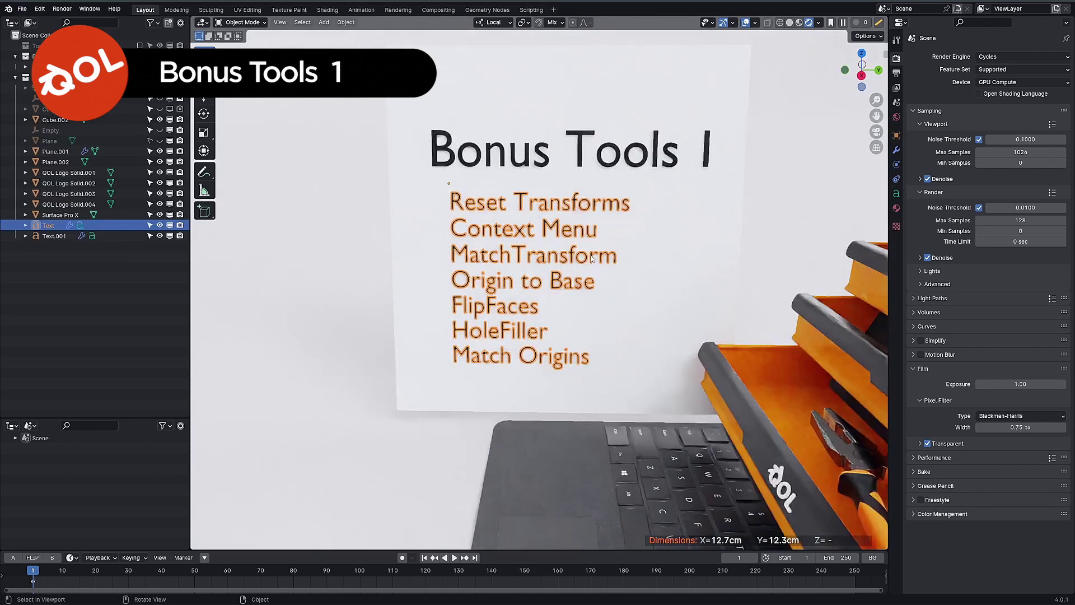
key("g")
mouse_move(562, 261)
middle_mouse_down()
mouse_move(671, 279)
mouse_move(531, 259)
mouse_move(553, 260)
middle_mouse_up()
right_click(516, 260)
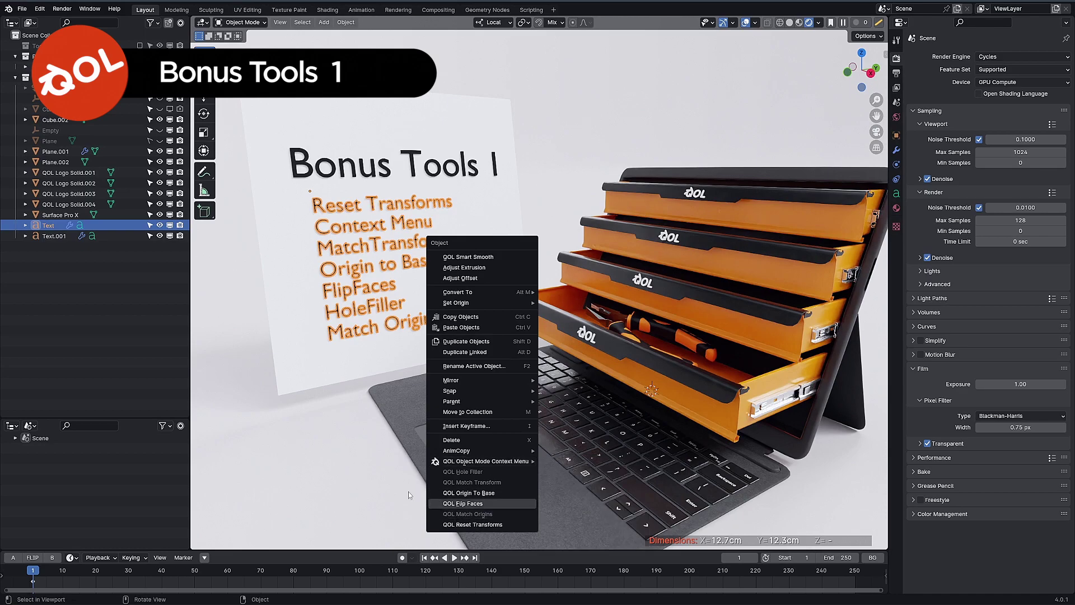
left_click(383, 475)
middle_click_drag(385, 453, 382, 436)
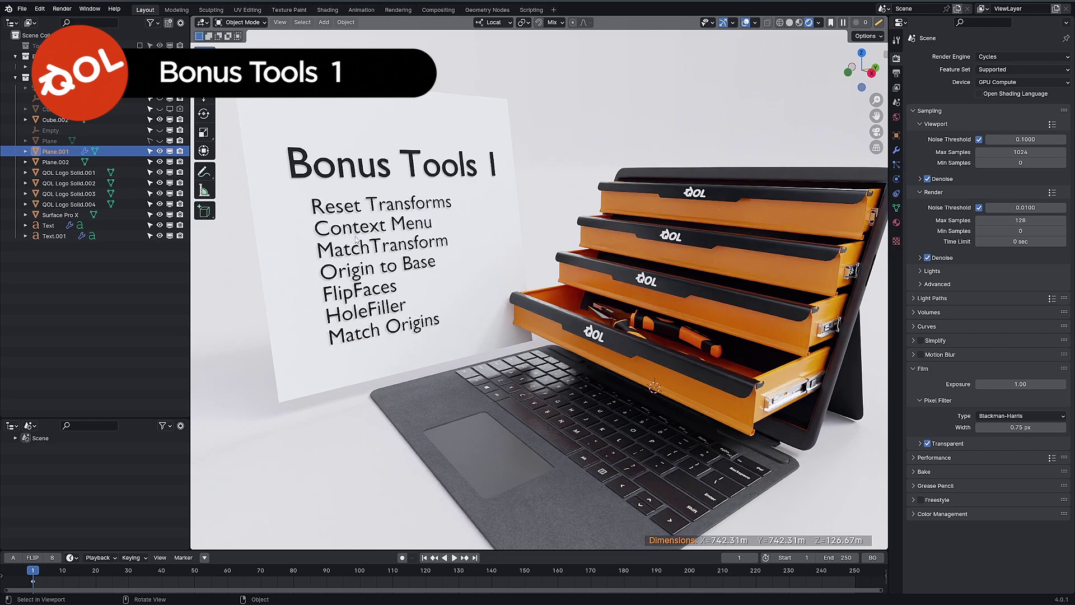
left_click(37, 9)
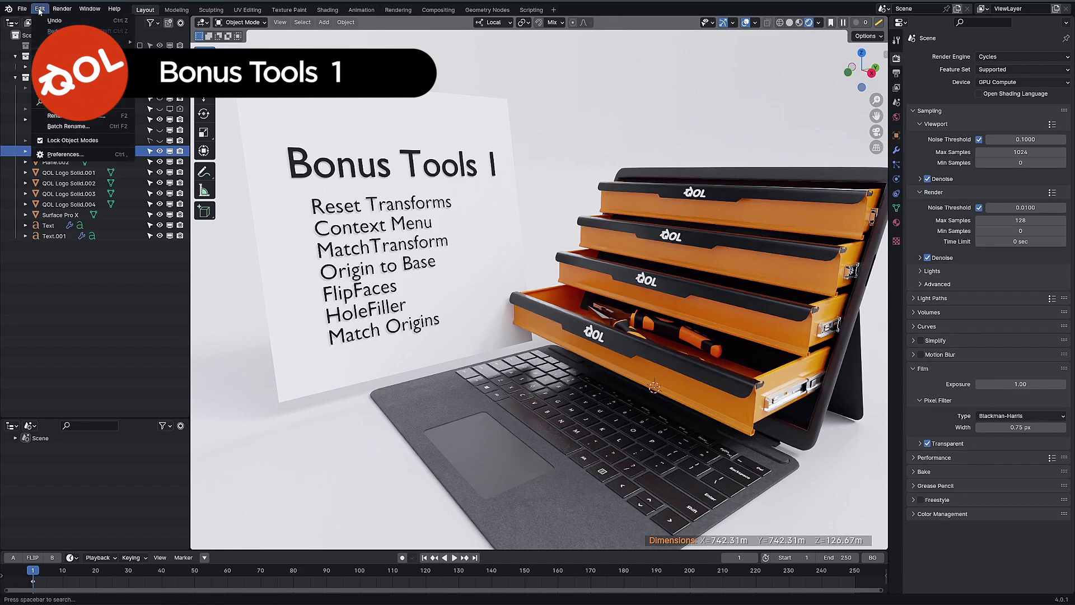
left_click(56, 156)
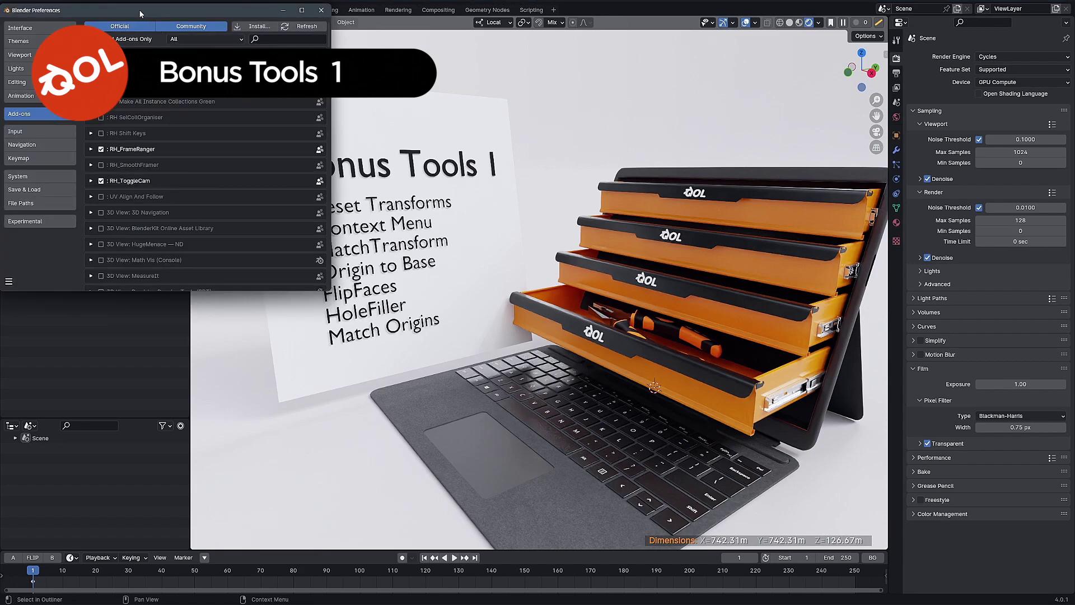
left_click_drag(140, 13, 437, 120)
left_click(574, 146)
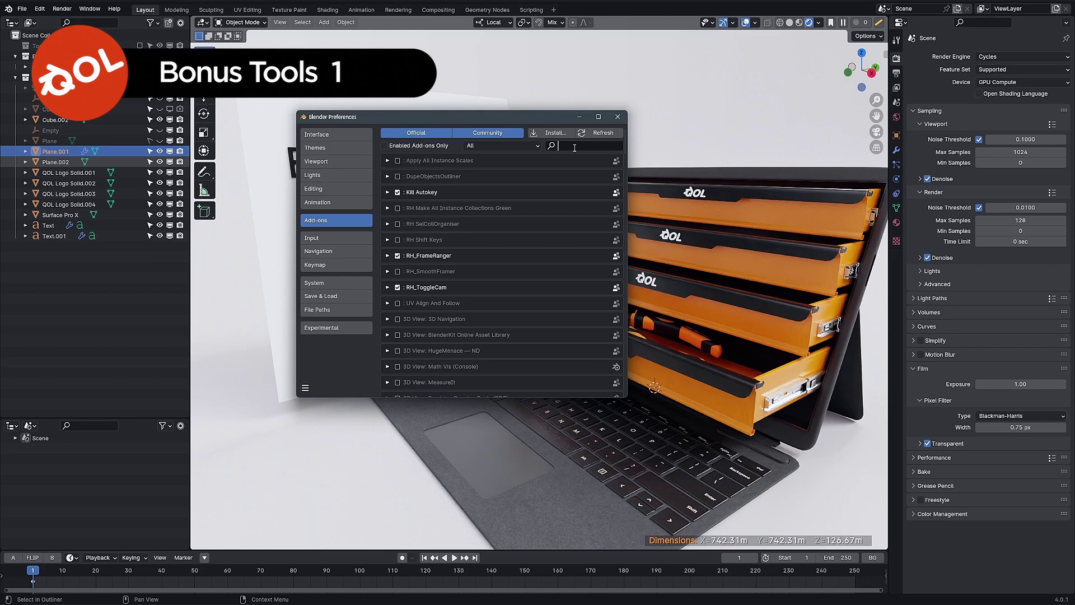
type("conte")
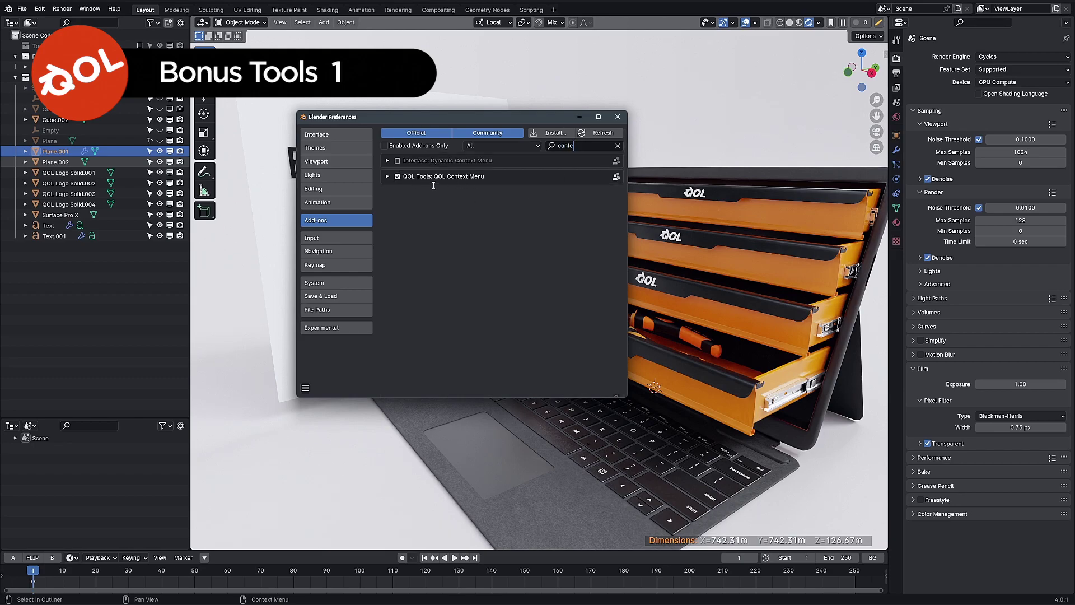
left_click(398, 176)
left_click(397, 177)
left_click(616, 120)
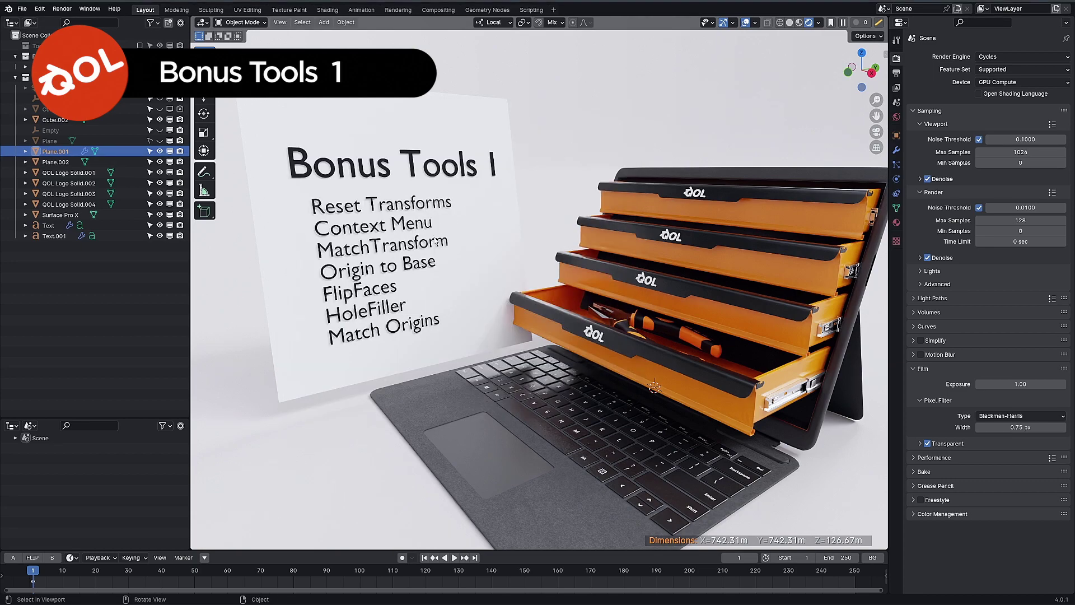
left_click(402, 251)
right_click(385, 244)
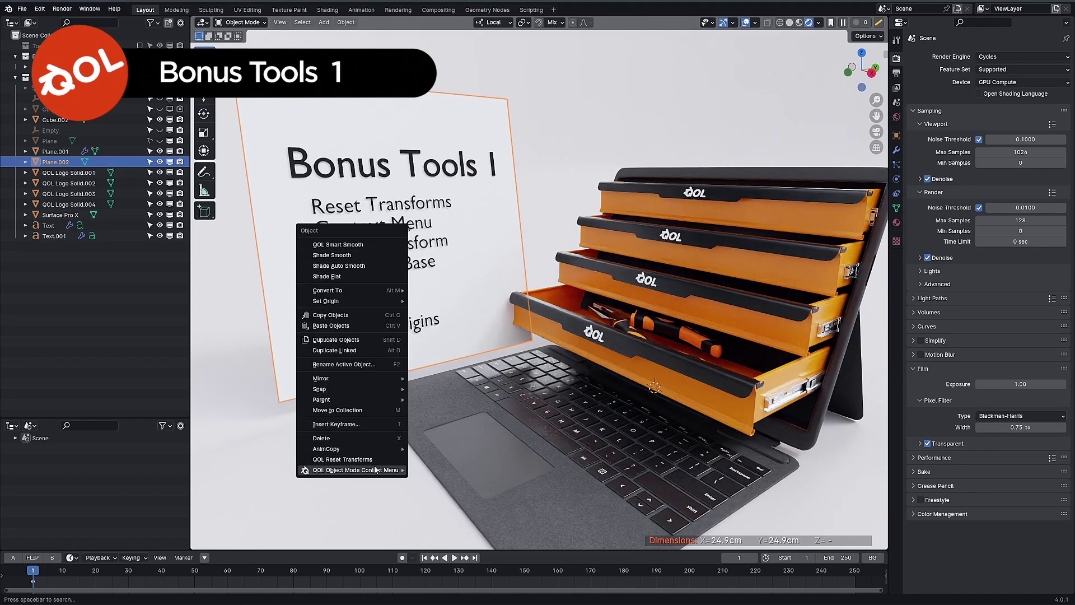
mouse_move(363, 470)
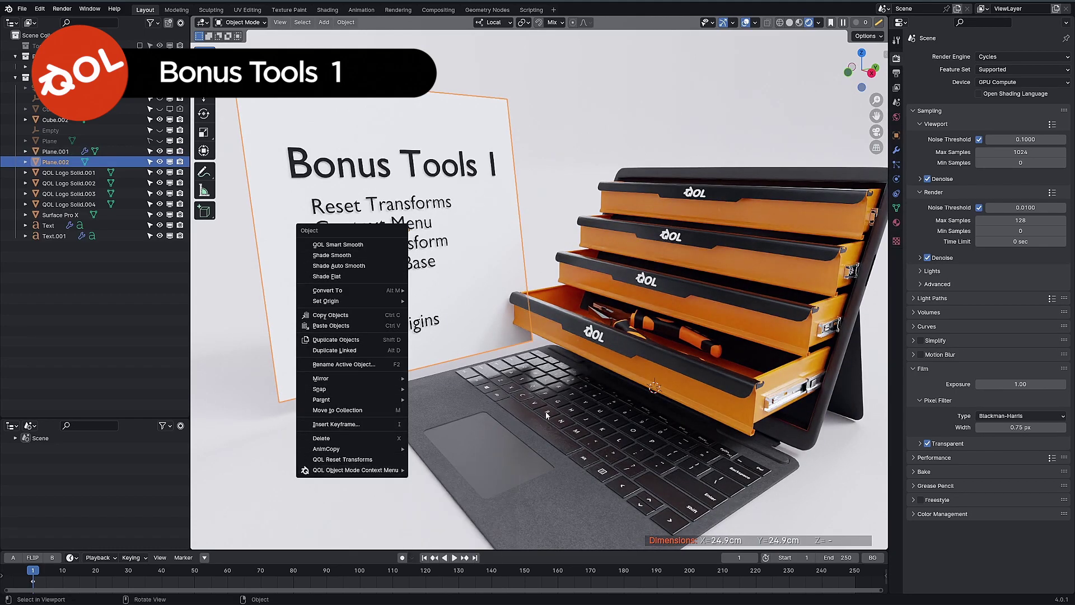
left_click(562, 212)
middle_click_drag(526, 294, 568, 266)
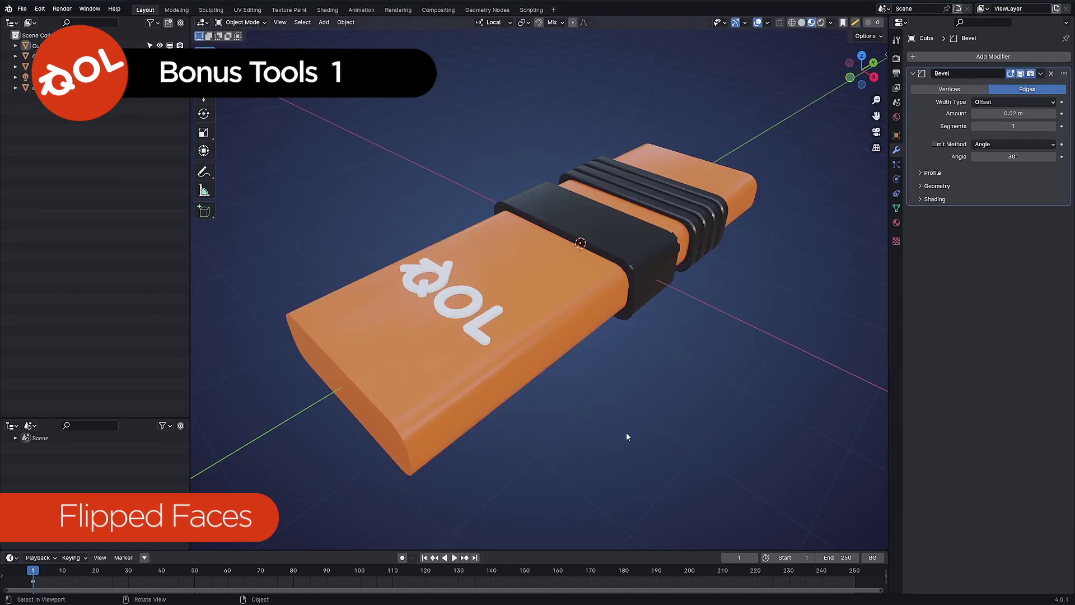
middle_click_drag(624, 420, 594, 364)
left_click(461, 246)
left_click(639, 205)
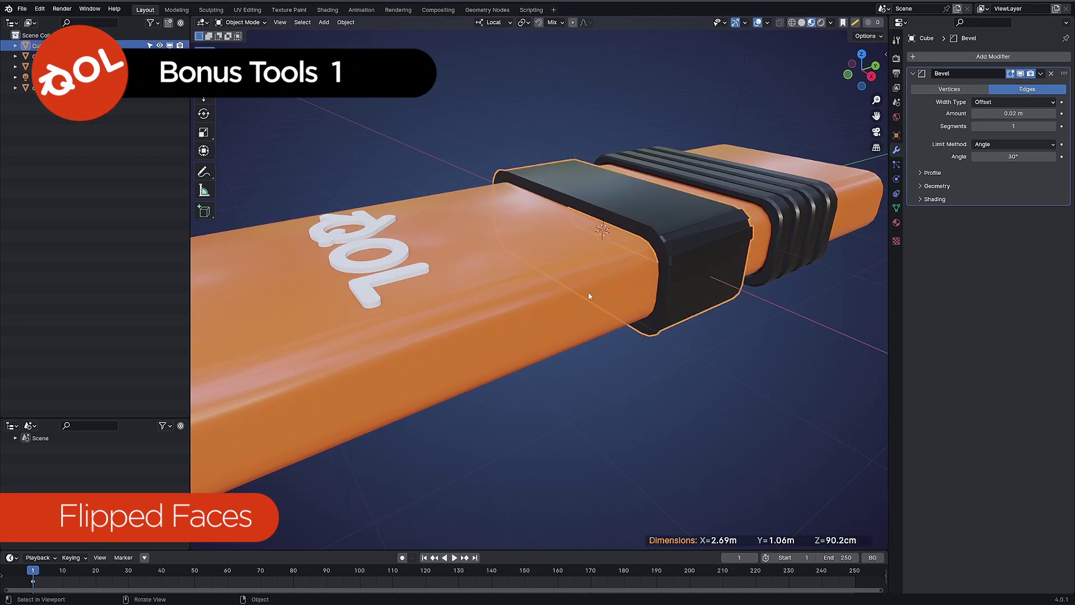
middle_click_drag(588, 299, 621, 338)
scroll(611, 329, "down", 4)
left_click(735, 329)
middle_click_drag(735, 329, 668, 341)
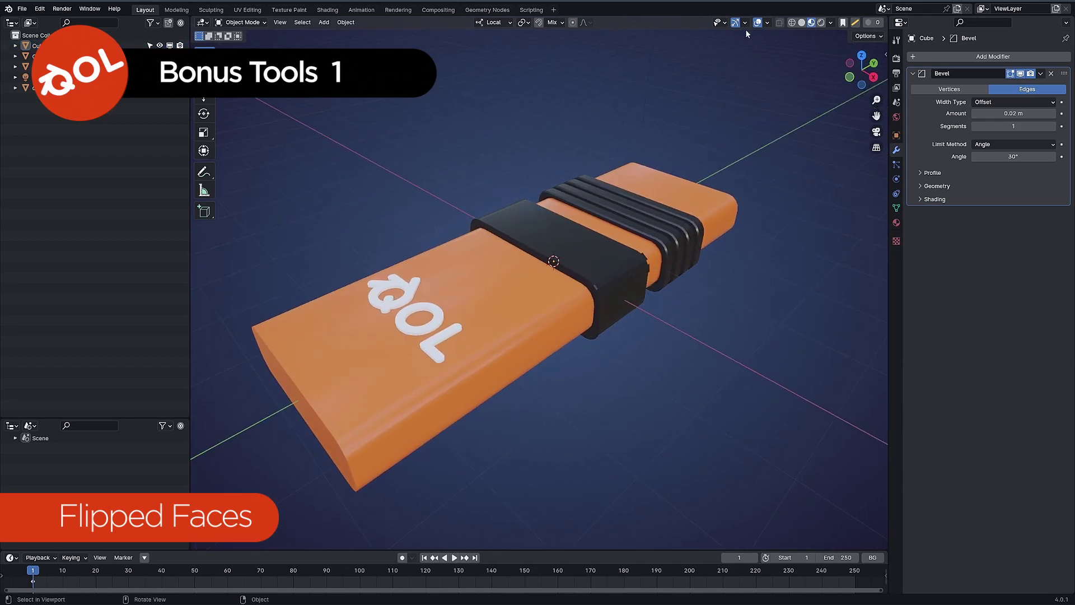
left_click(767, 23)
left_click(705, 233)
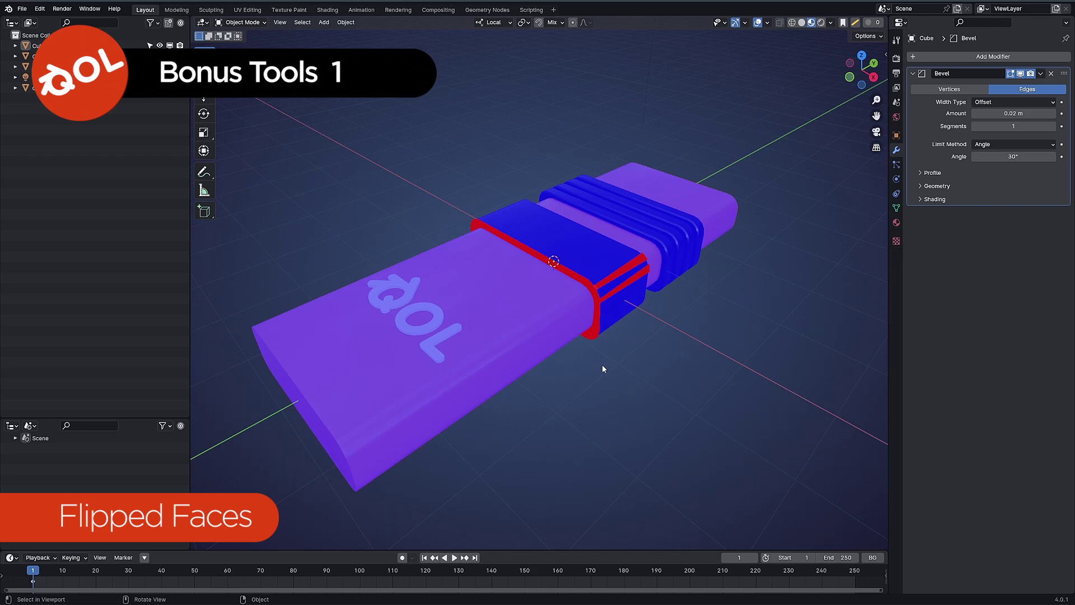
scroll(602, 367, "up", 2)
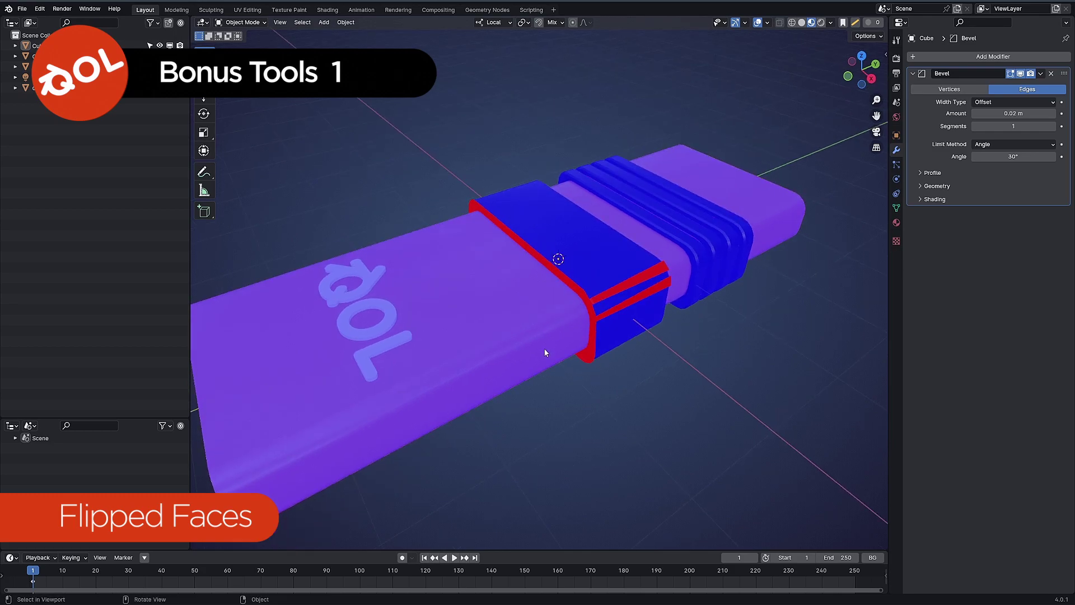
scroll(543, 347, "down", 2)
middle_click_drag(558, 264, 557, 316)
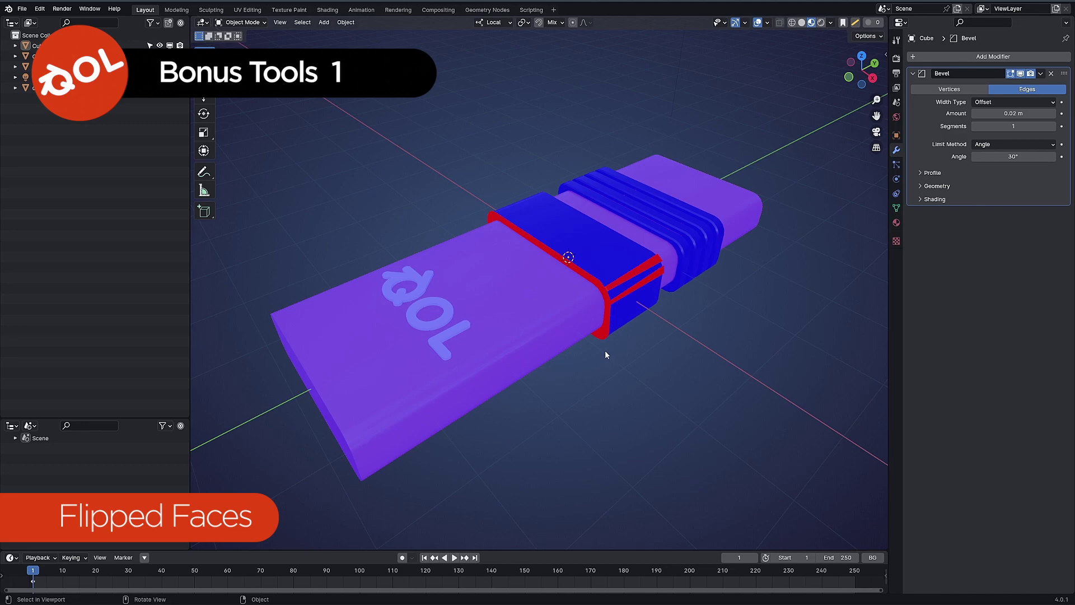
key("Tab")
key("Tab")
left_click(766, 23)
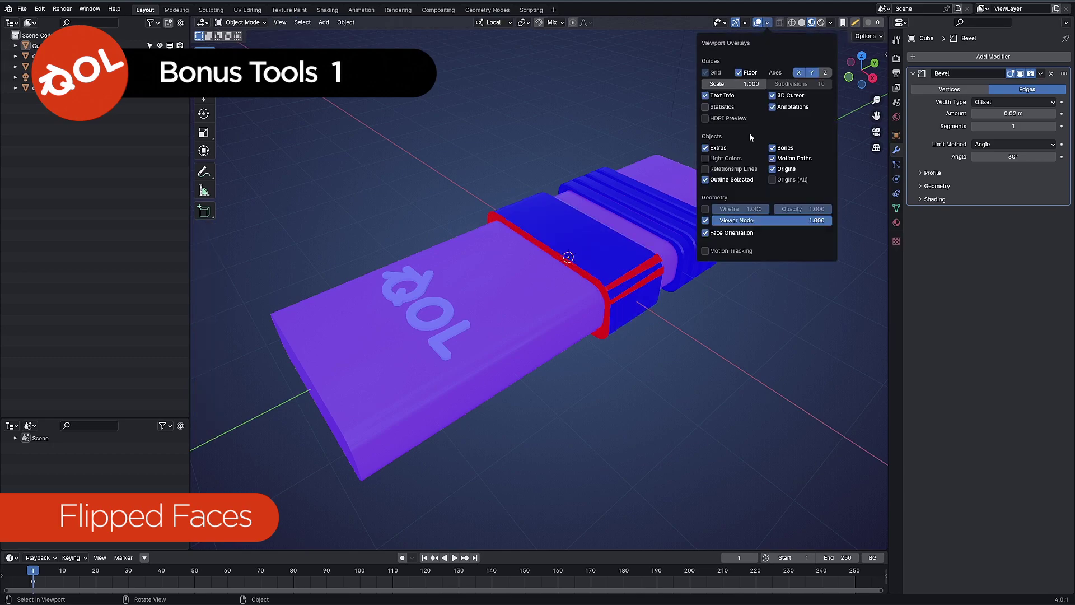
left_click(706, 233)
left_click(631, 289)
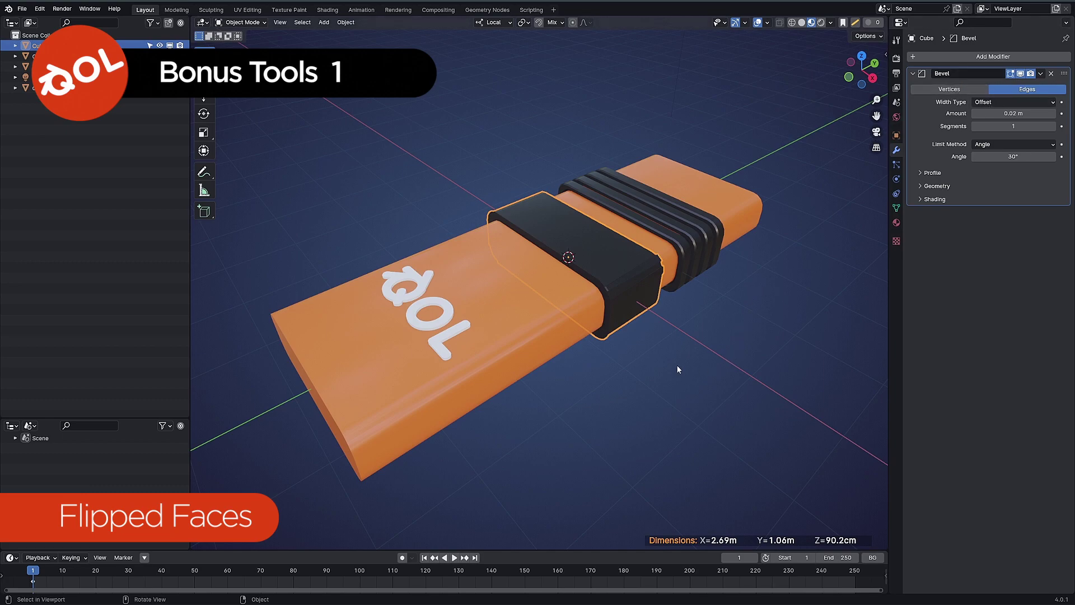
middle_click_drag(677, 369, 621, 274)
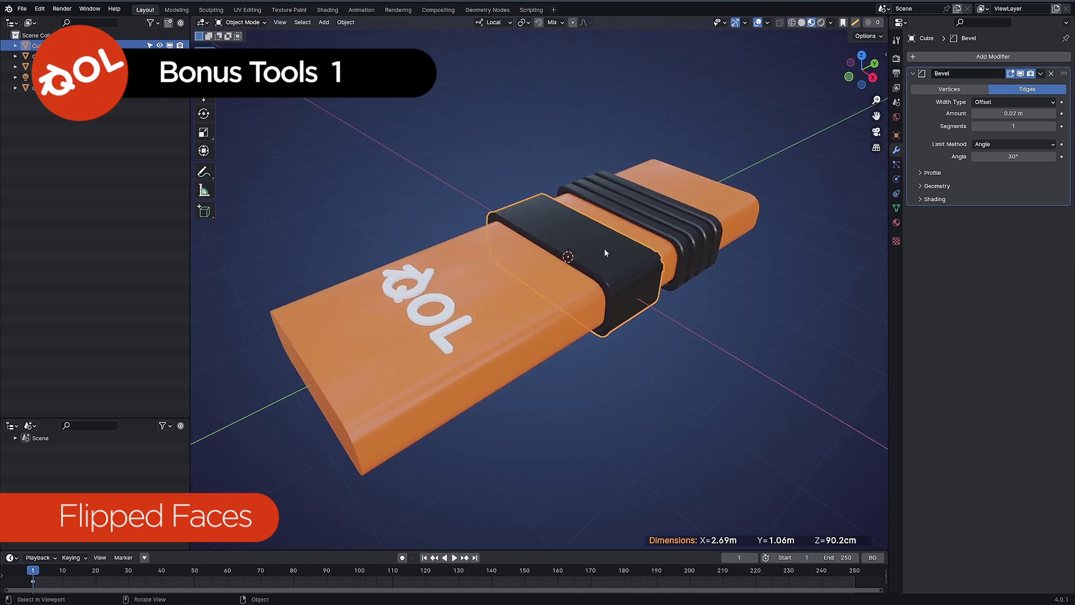
left_click(767, 23)
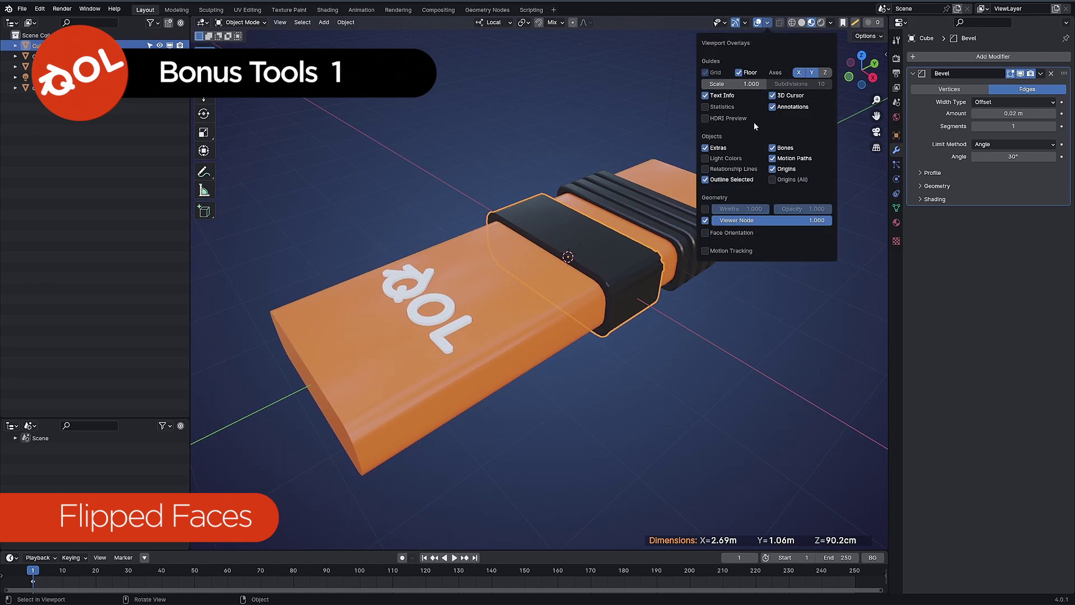
left_click(714, 233)
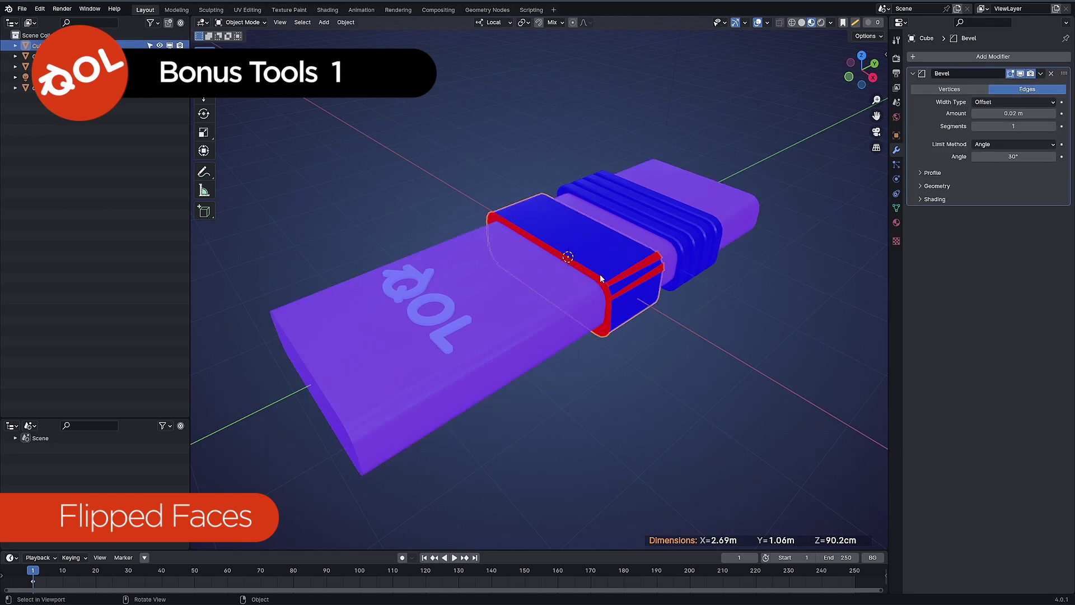
key("Tab")
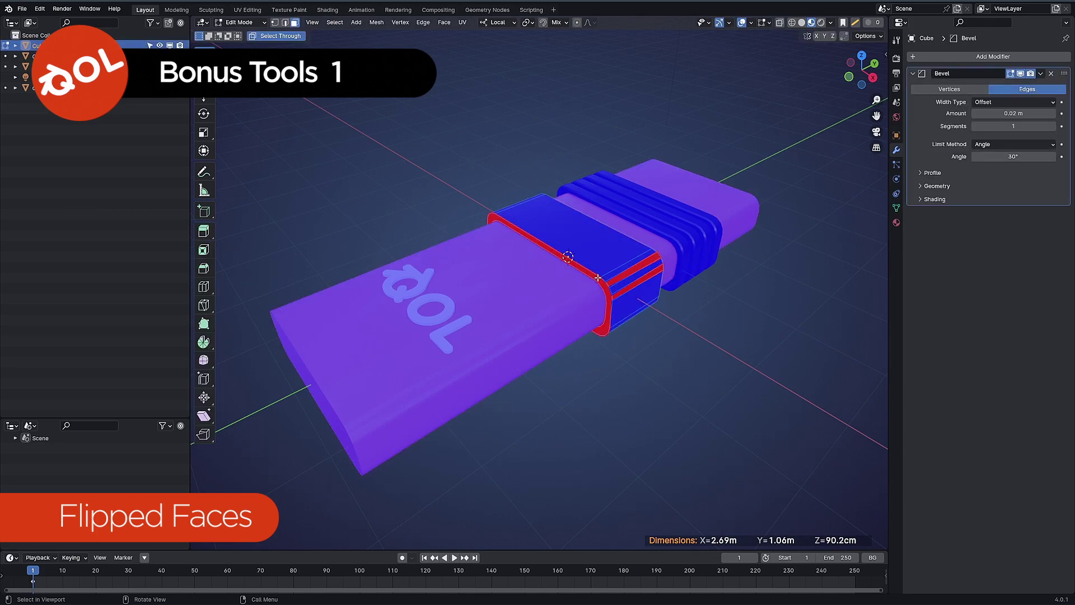
left_click(642, 281, "alt+shift")
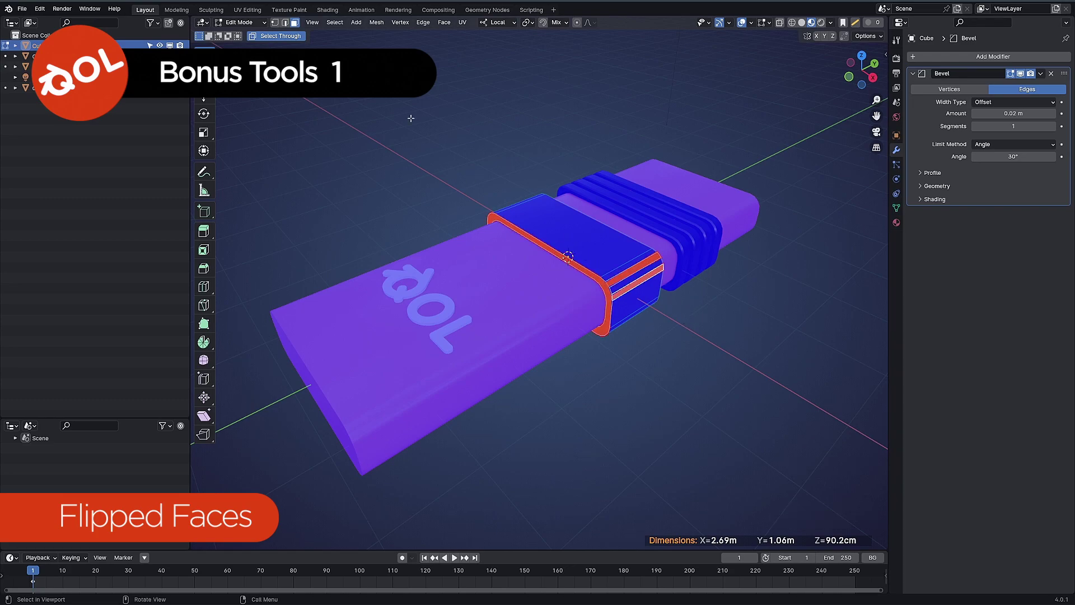
left_click(376, 23)
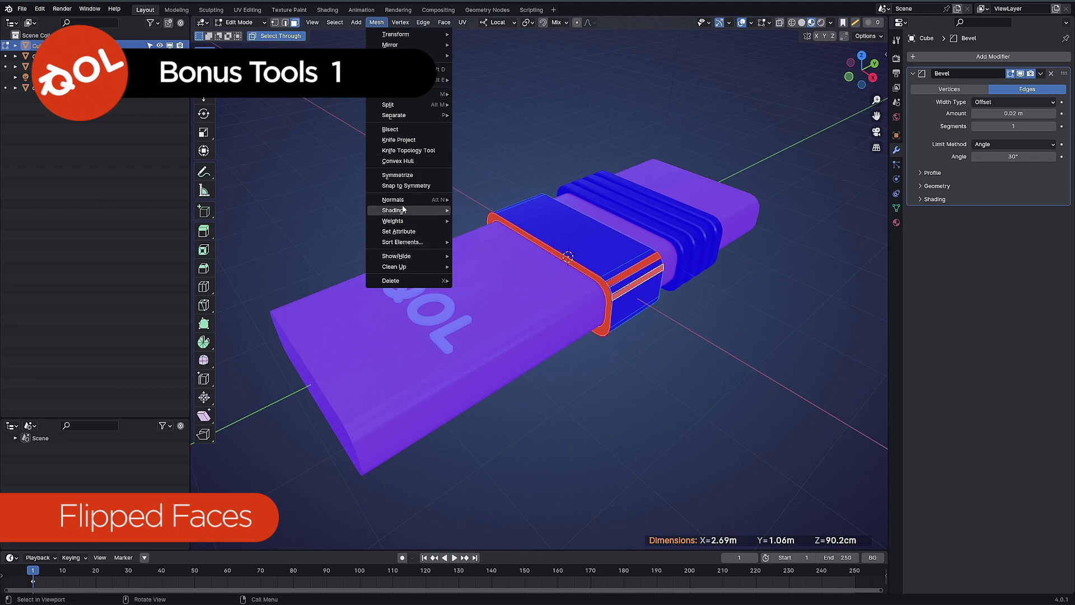
mouse_move(402, 204)
left_click(504, 203)
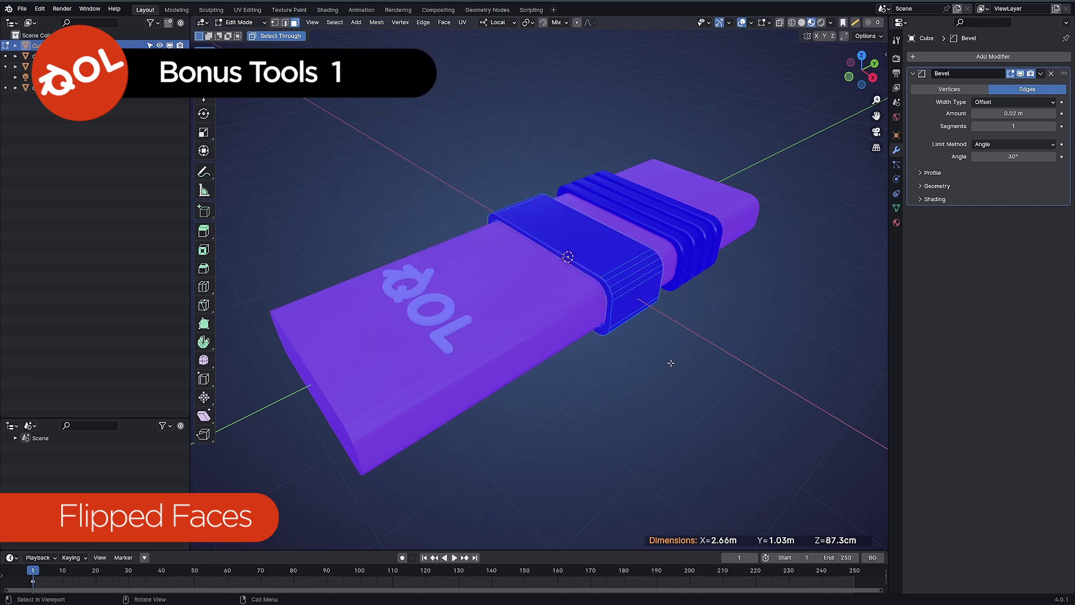
key("Tab")
left_click(626, 342)
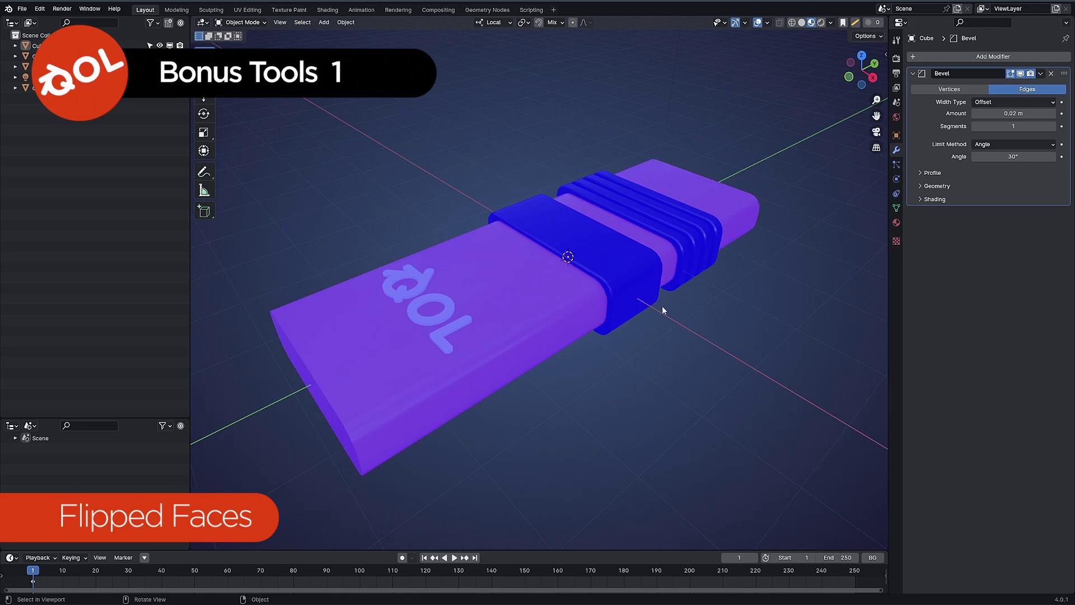
left_click(615, 288)
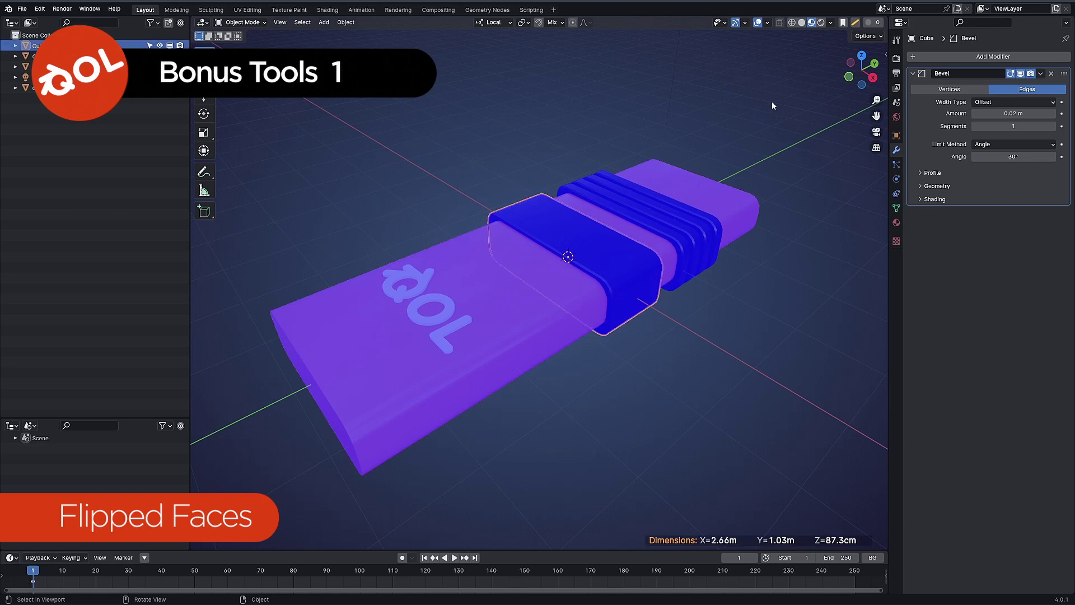
key("Tab")
left_click(751, 23)
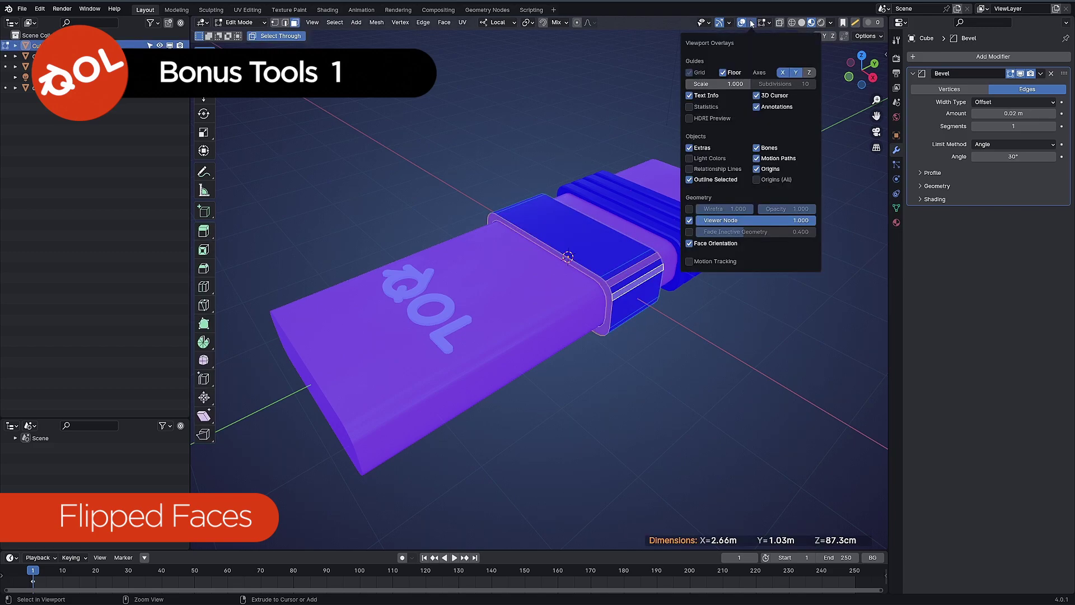
left_click(705, 242)
key("Tab")
mouse_move(638, 377)
middle_mouse_down()
mouse_move(653, 371)
mouse_move(622, 362)
mouse_move(651, 370)
middle_mouse_up()
key("ctrl+z")
key("ctrl+z")
key("ctrl+z")
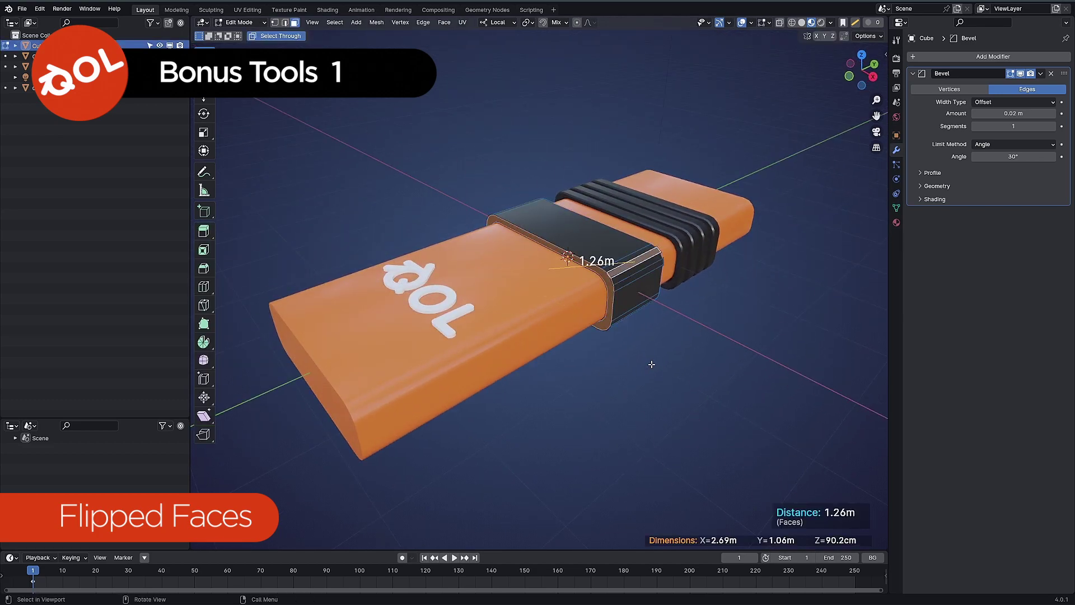
left_click(650, 363)
key("Tab")
left_click(650, 360)
middle_click_drag(631, 323, 620, 253)
Step: Run QOL Flip Faces on the black band to recalculate its normals outward
left_click(621, 256)
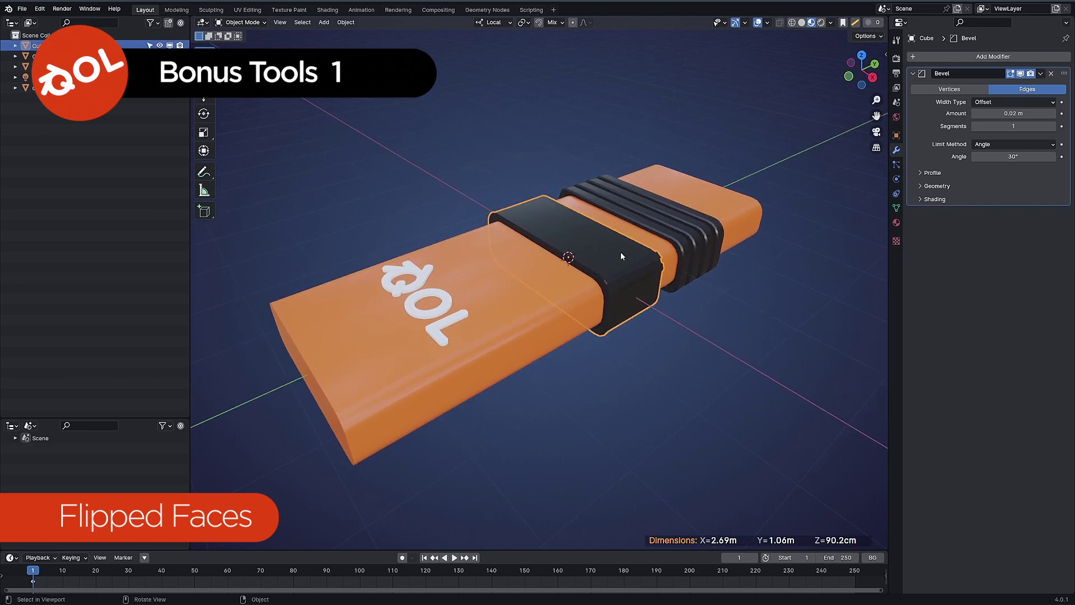
right_click(598, 251)
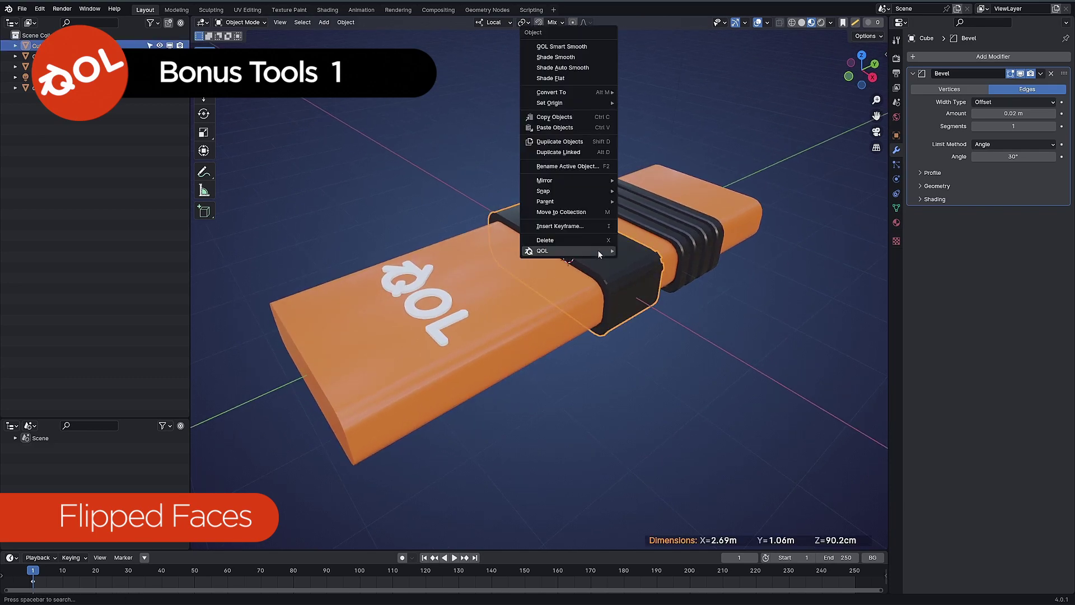
mouse_move(623, 252)
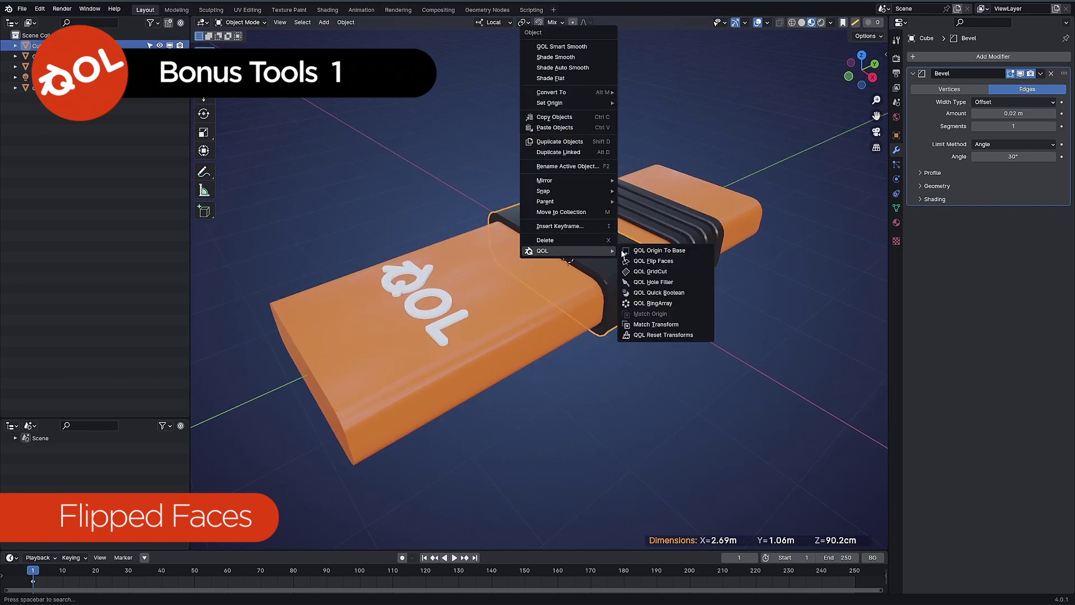
left_click(652, 261)
left_click(628, 369)
middle_click_drag(628, 369, 623, 275)
left_click(622, 275)
right_click(589, 256)
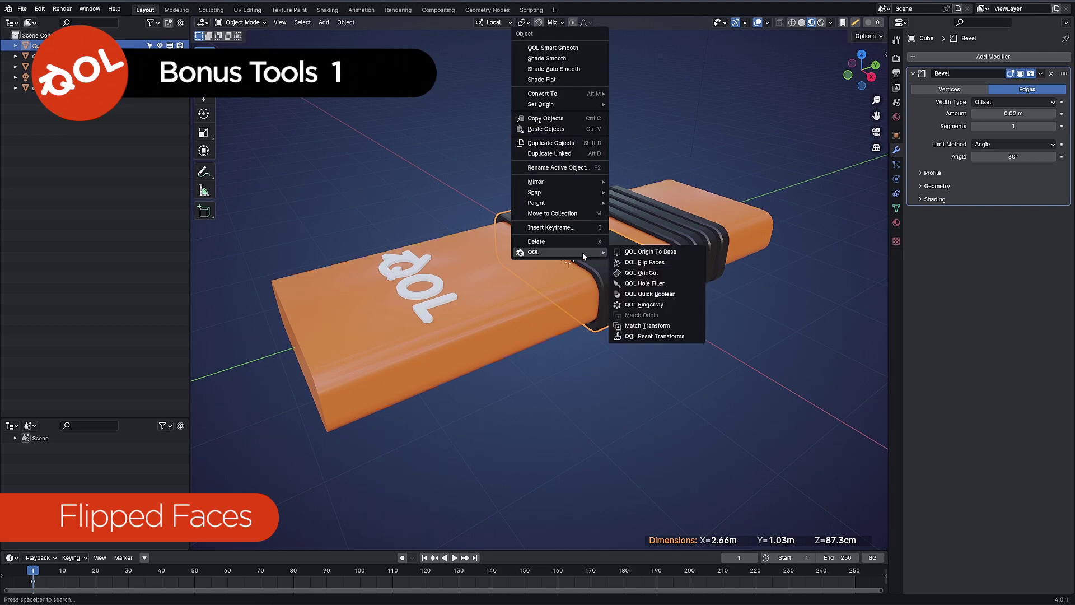
left_click(656, 265)
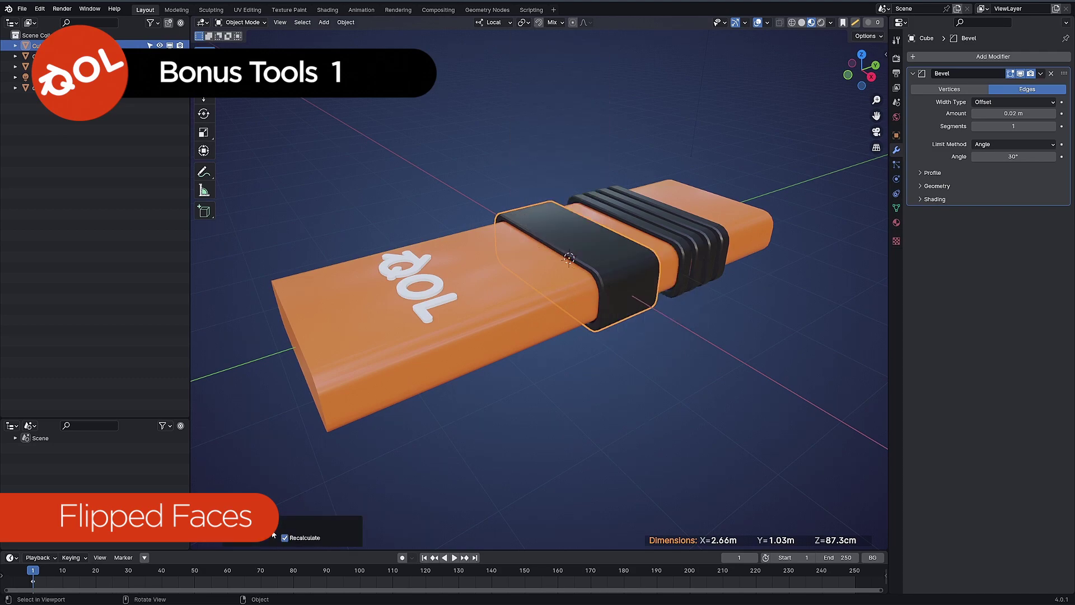
left_click(558, 373)
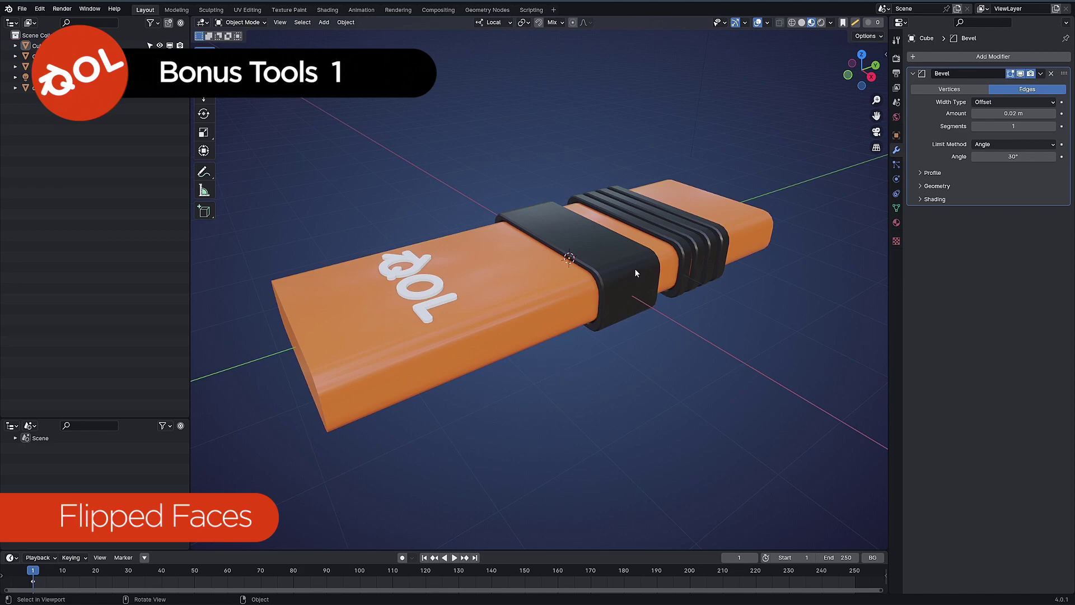
Step: In Edit Mode, select adjacent faces on the side of the black band
left_click(608, 259)
middle_click_drag(557, 271, 590, 295)
scroll(571, 283, "up", 2)
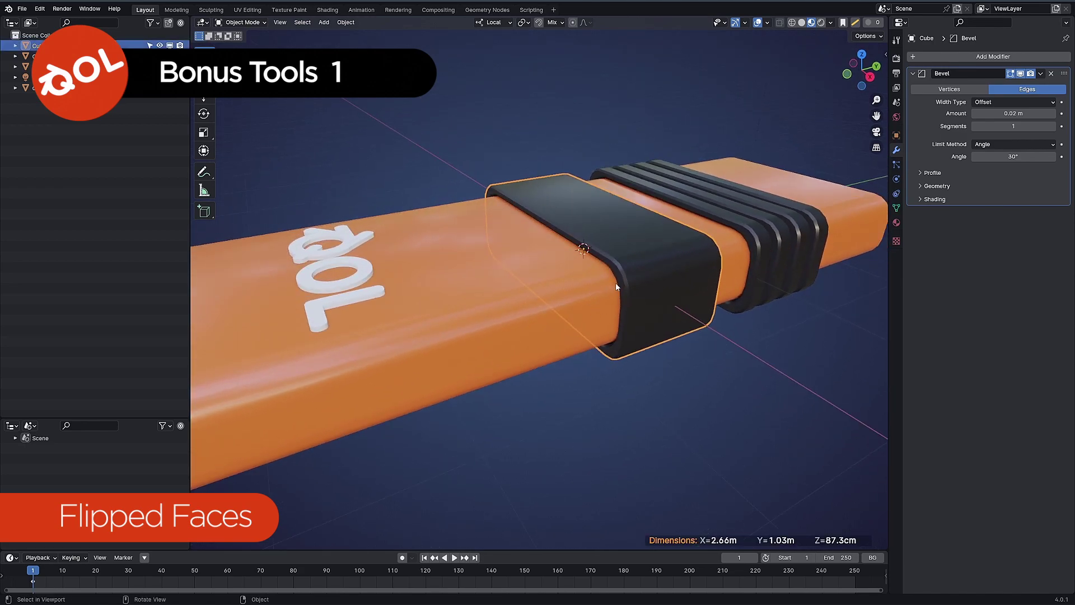
key("Tab")
left_click(642, 265)
left_click(662, 270)
left_click(657, 258, "shift")
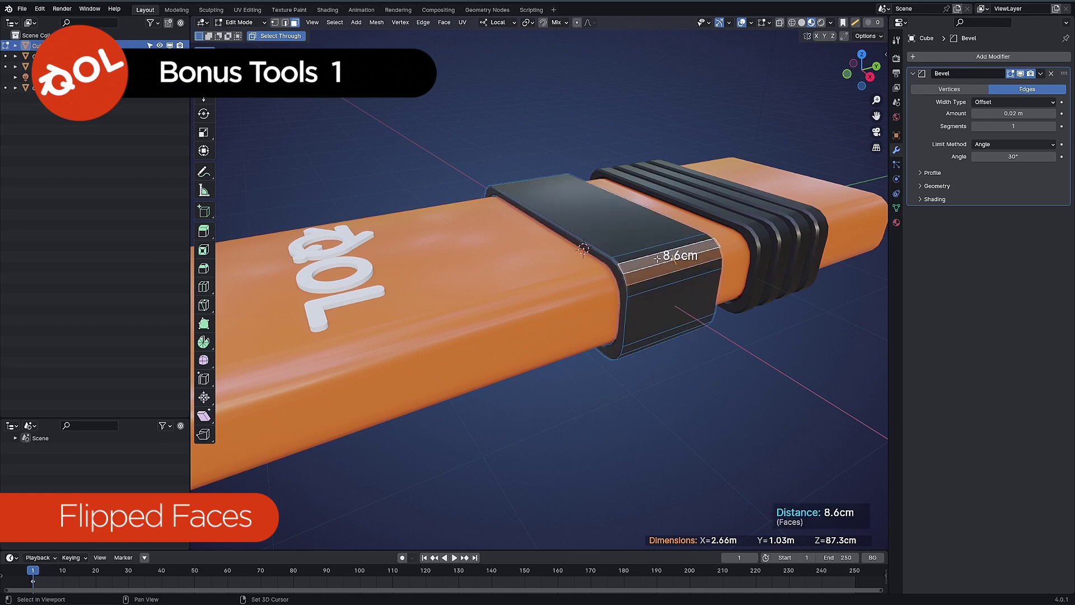
middle_click_drag(582, 372, 595, 370)
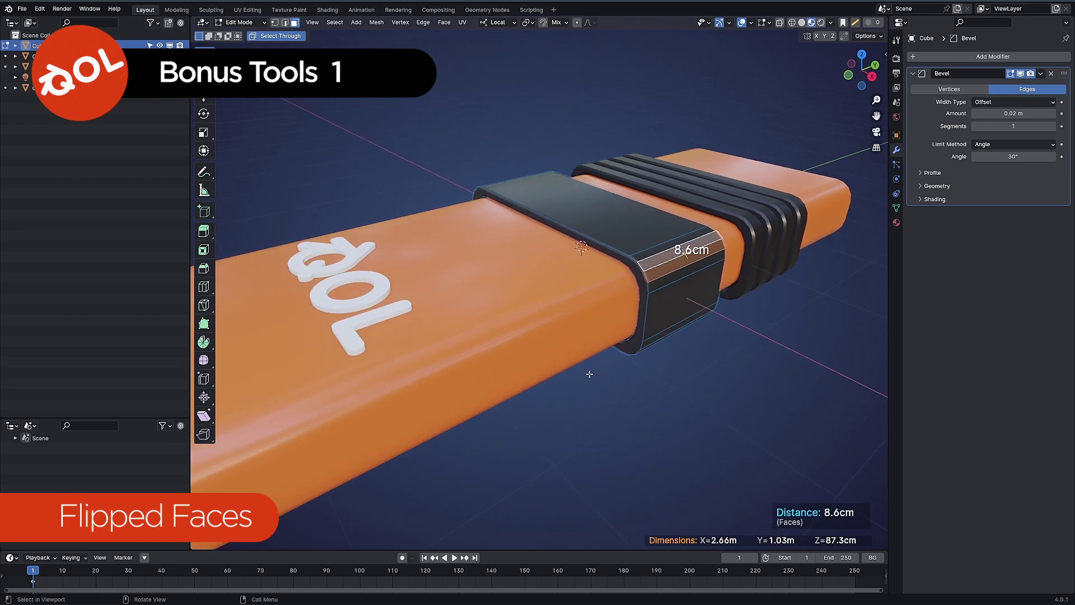
scroll(585, 376, "down", 2)
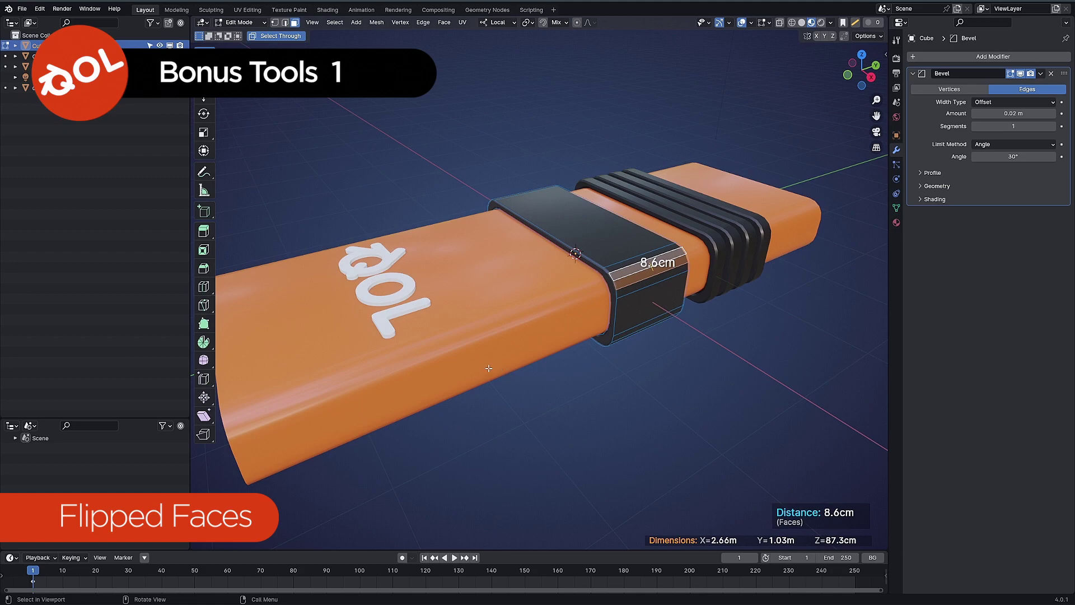
Step: Run QOL Flip Faces on the selected bevel faces with Recalculate enabled
right_click(608, 304)
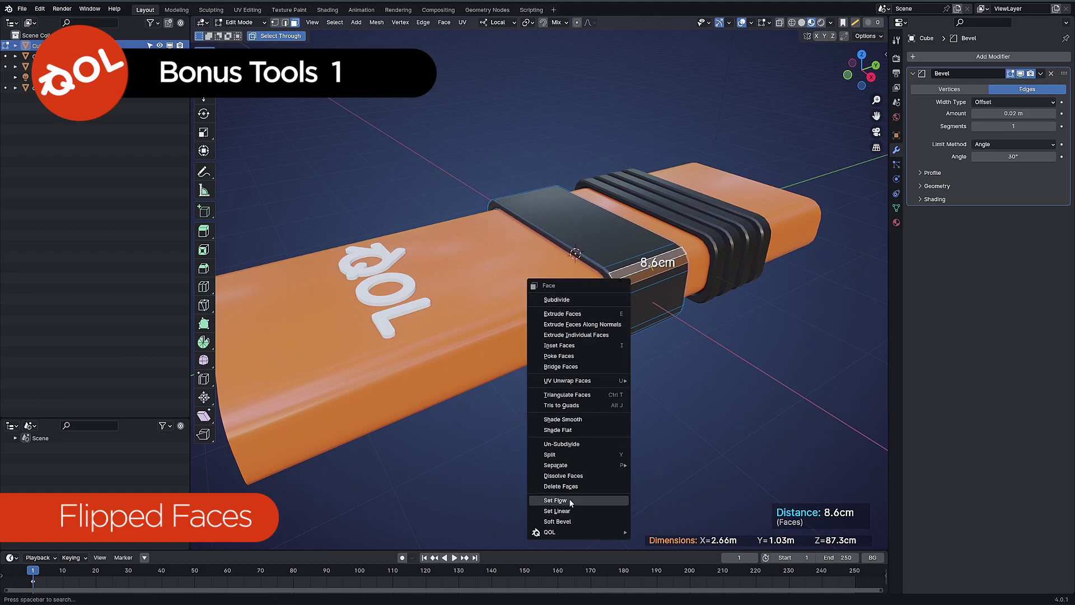
mouse_move(571, 536)
left_click(649, 529)
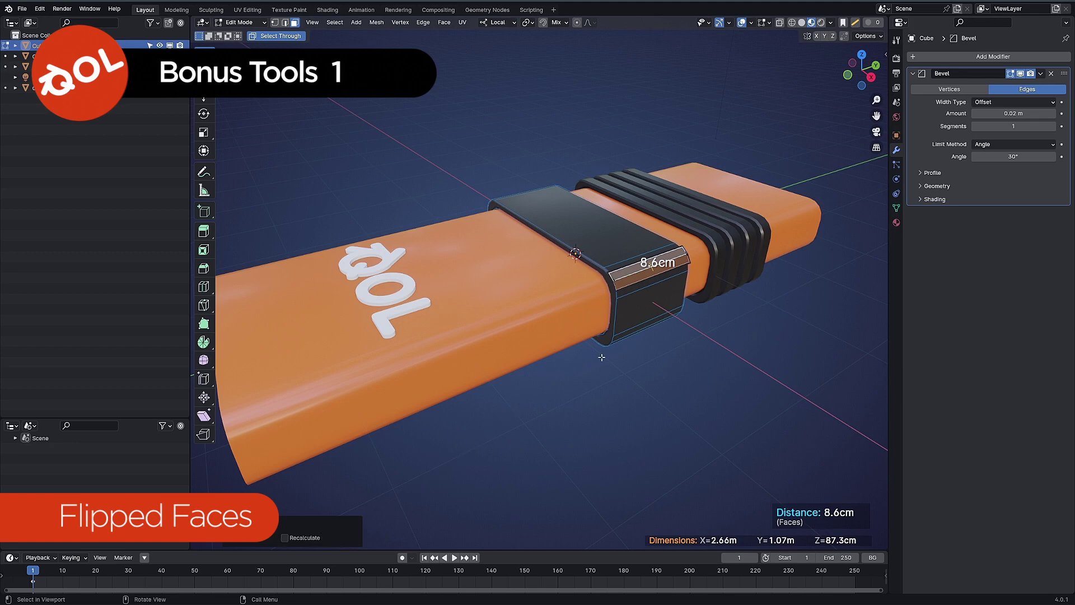
left_click(285, 538)
middle_click_drag(446, 439, 448, 439)
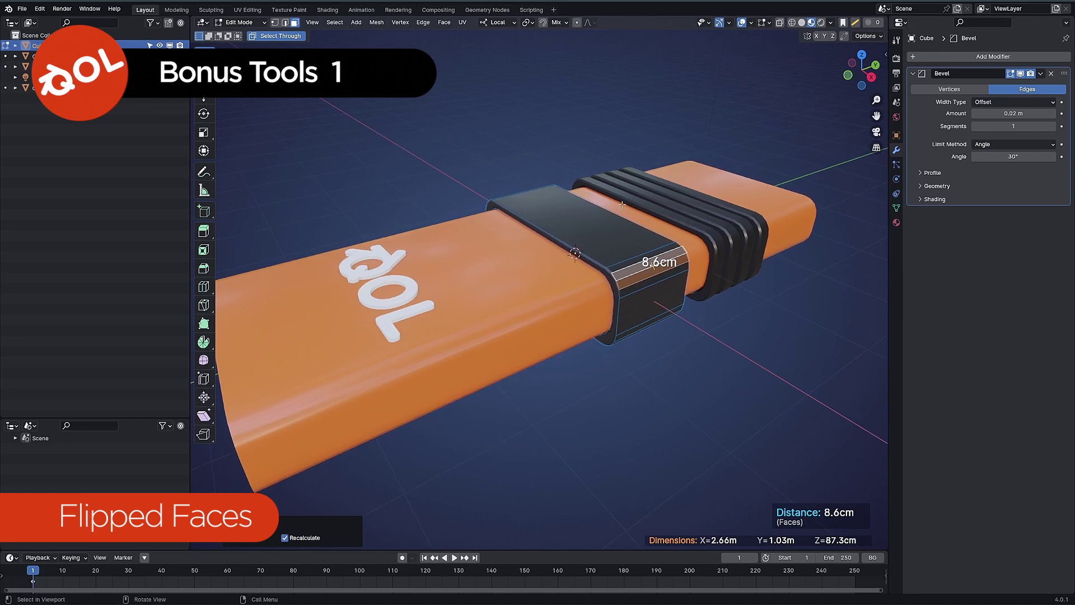
Step: Show Face Orientation, switch Recalculate off so the faces just flip, then hide the overlay
left_click(751, 22)
left_click(684, 246)
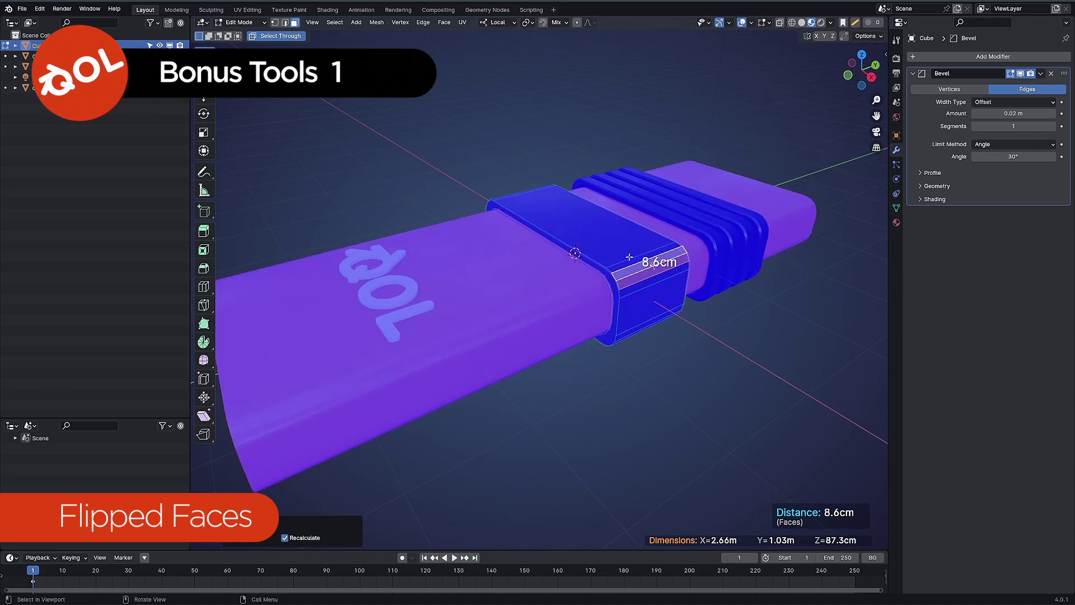
left_click(284, 538)
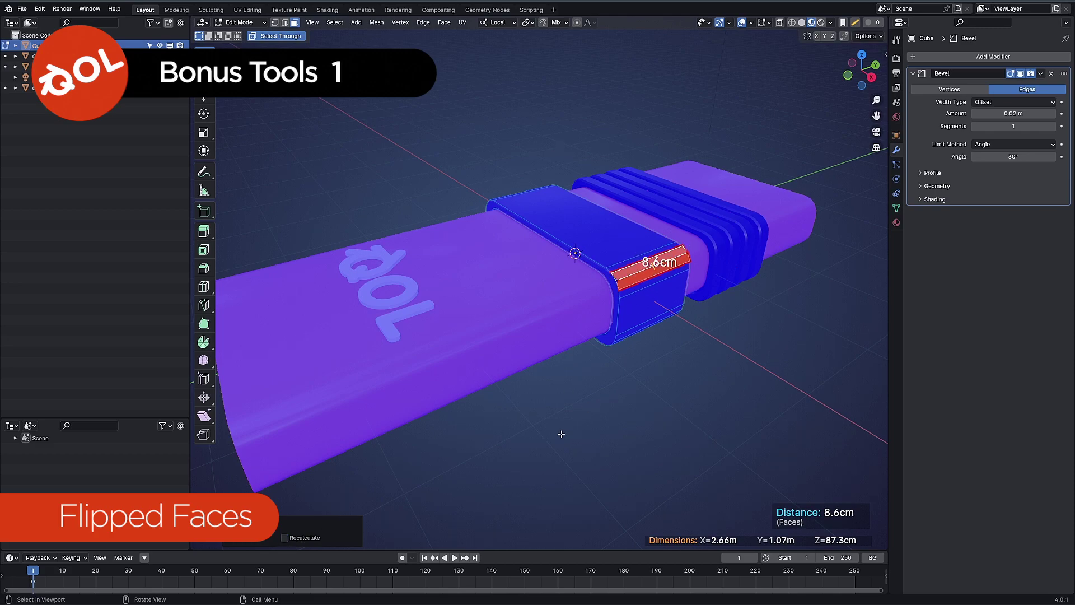
middle_click_drag(530, 432, 602, 286)
left_click(547, 230)
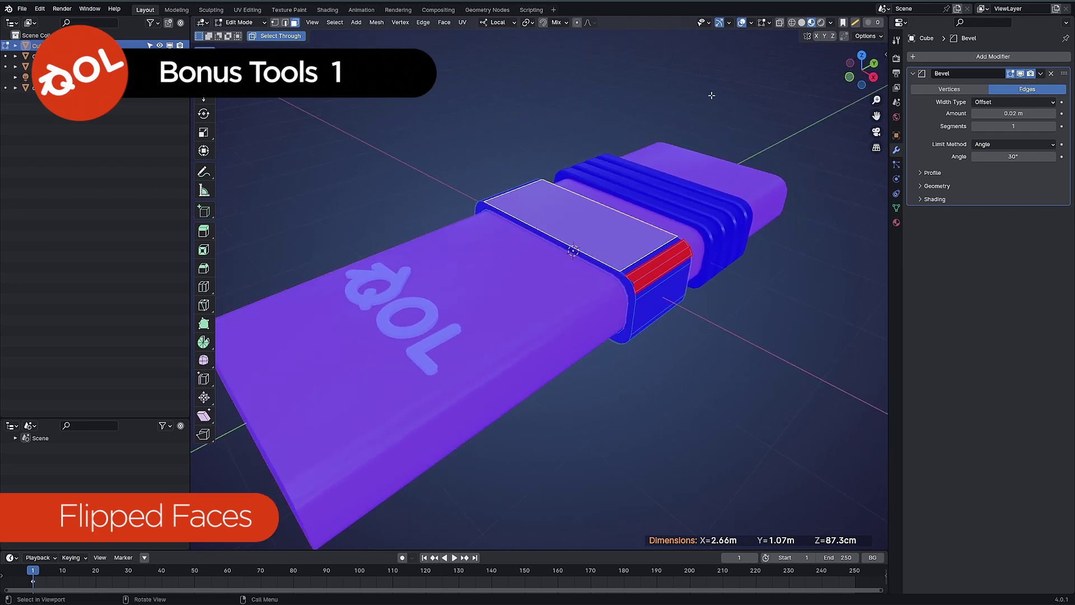
left_click(751, 22)
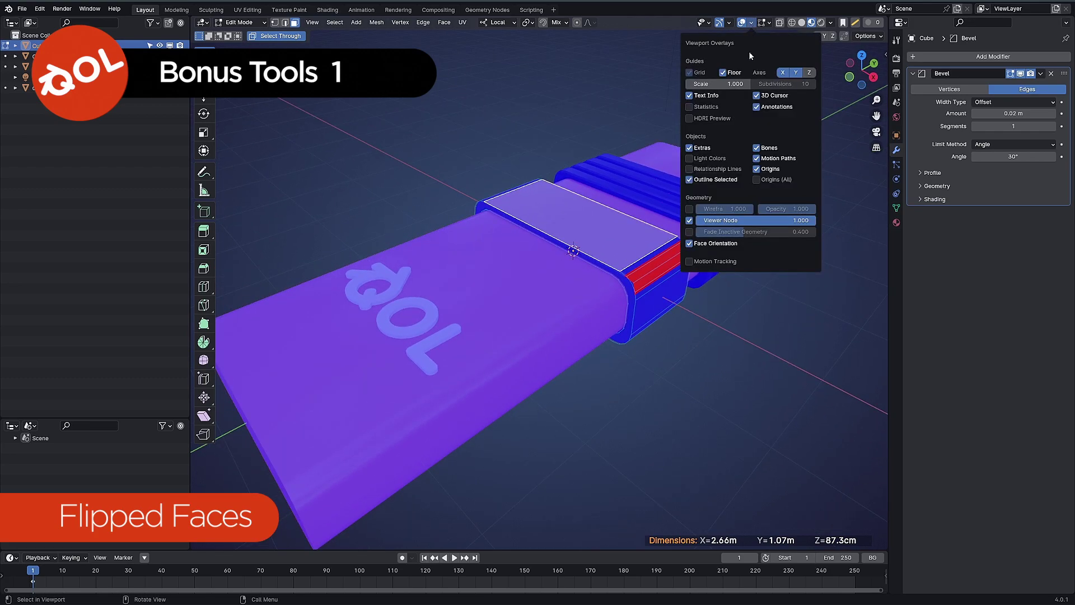
left_click(689, 244)
Step: Back in Object Mode, run QOL Flip Faces on the whole black band
key("Tab")
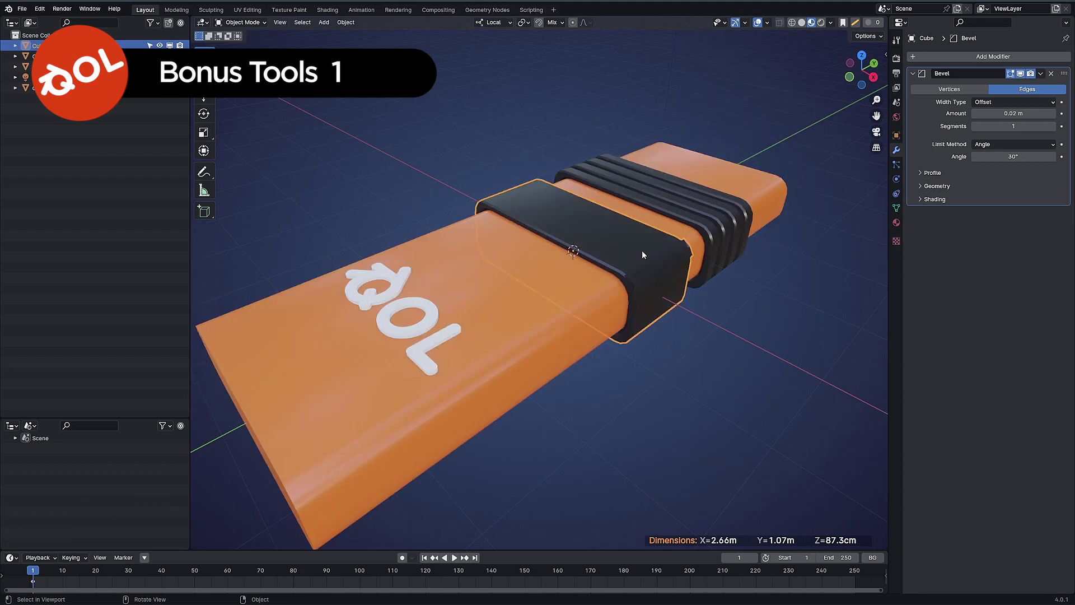
right_click(641, 251)
mouse_move(644, 253)
left_click(710, 259)
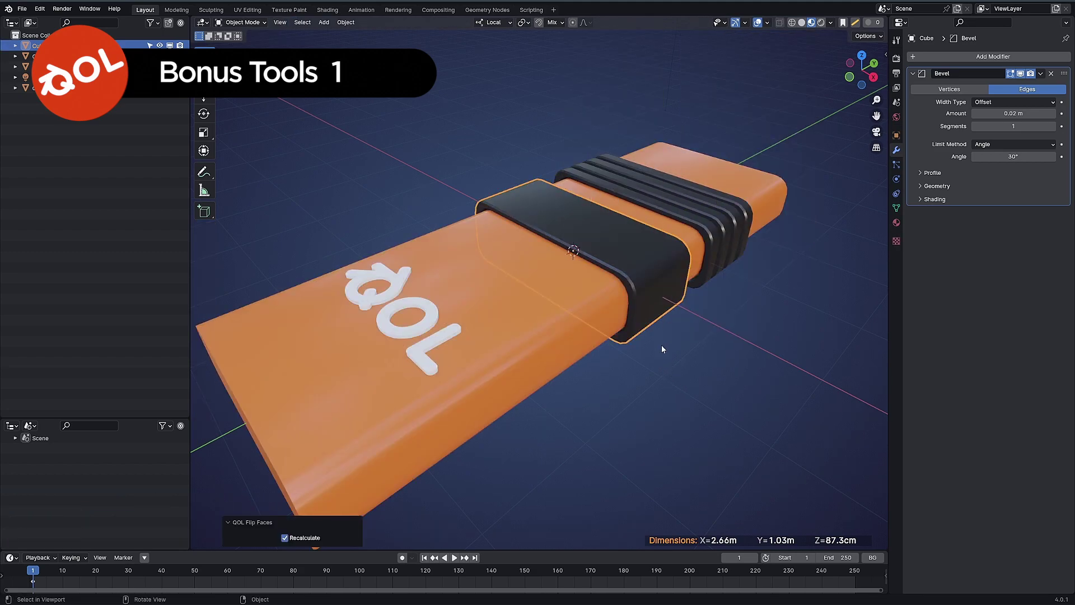
middle_click_drag(667, 378, 528, 333)
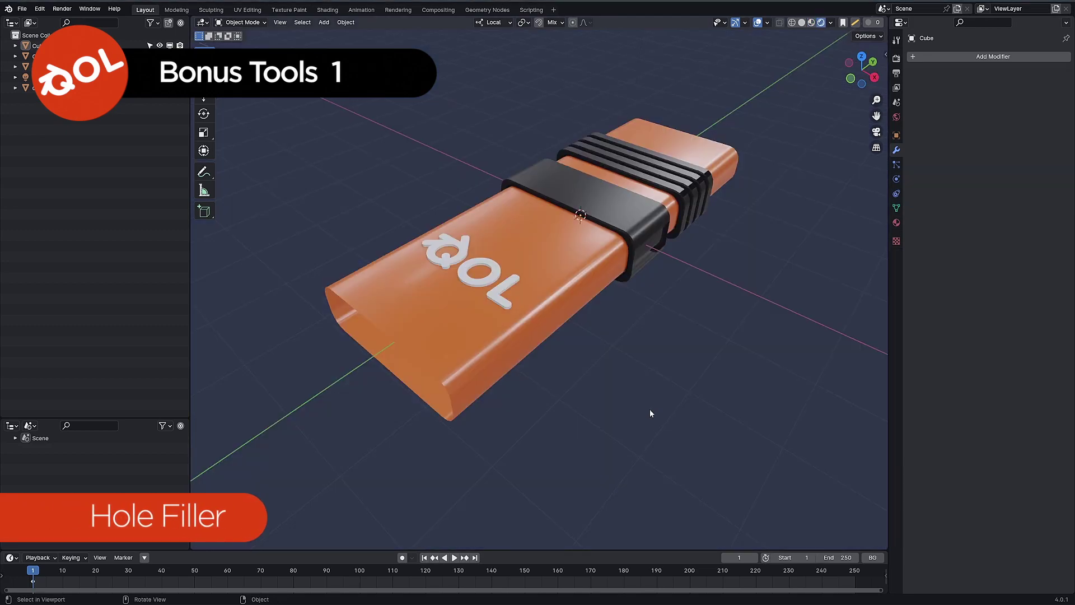
middle_click_drag(650, 412, 665, 369)
Step: Select the orange tube Cube.002 and orbit to look into its open ends
left_click(567, 324)
middle_click_drag(567, 325, 574, 361)
left_click(618, 409)
left_click(573, 362)
middle_click_drag(725, 368, 622, 375)
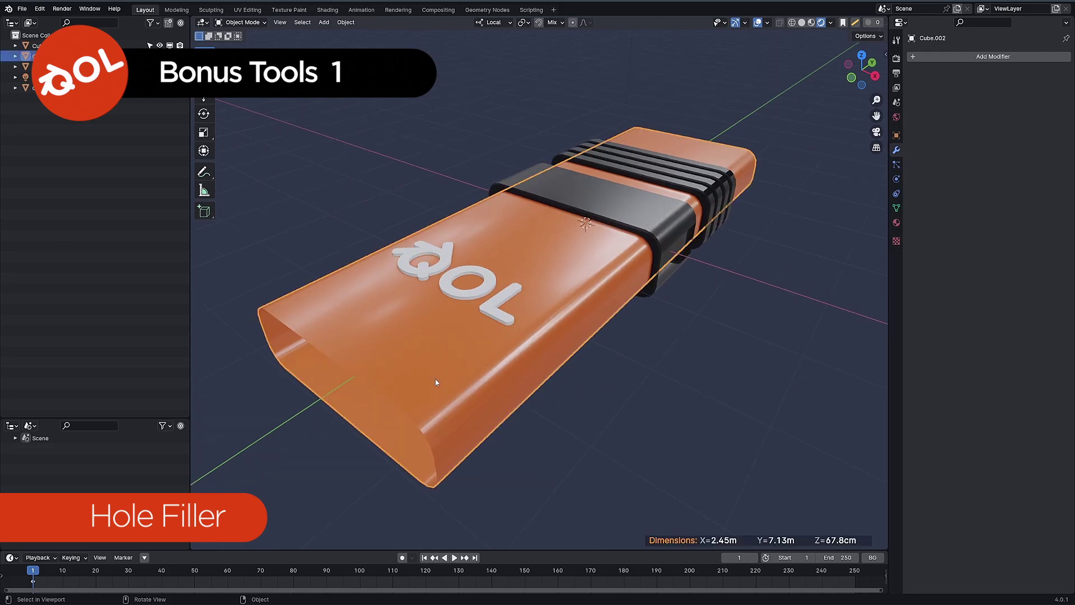
middle_click_drag(435, 378, 441, 372)
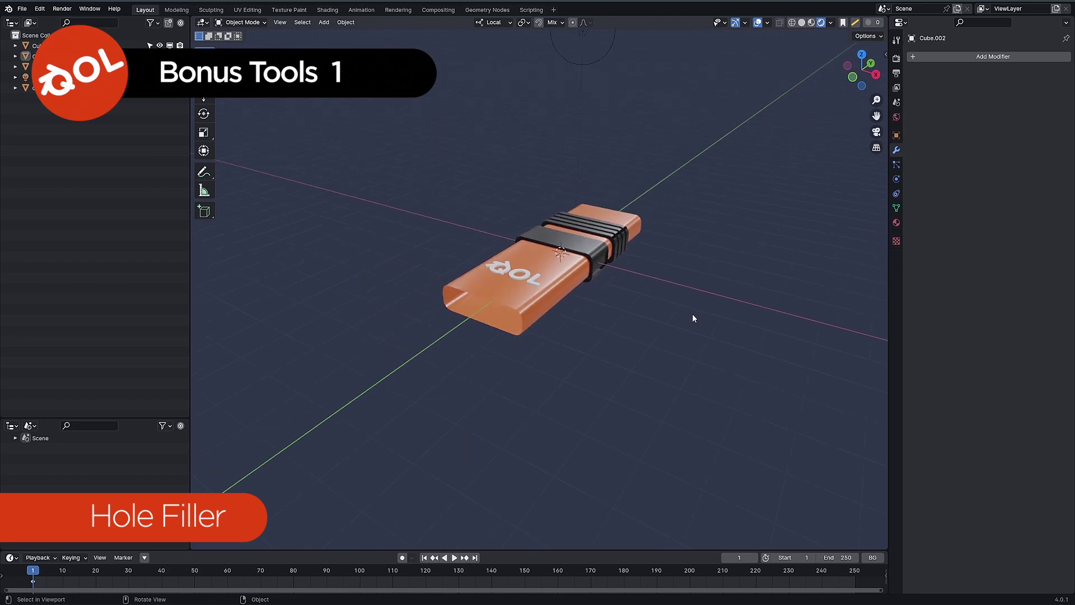
middle_click_drag(692, 313, 658, 348)
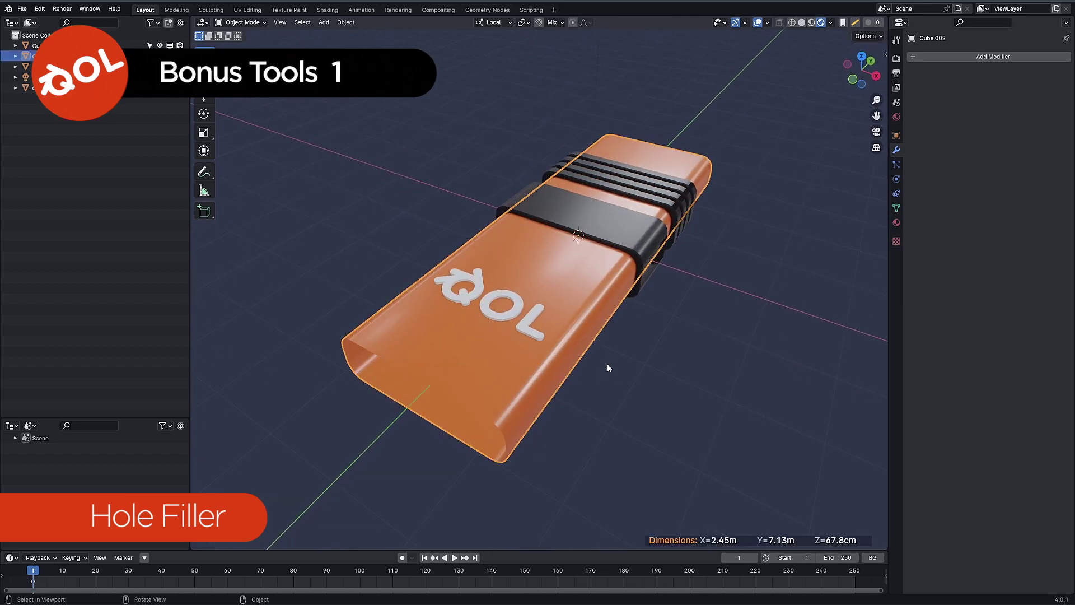
Step: Cap the orange tube with QOL Hole Filler and turn on Face Orientation colours
right_click(608, 367)
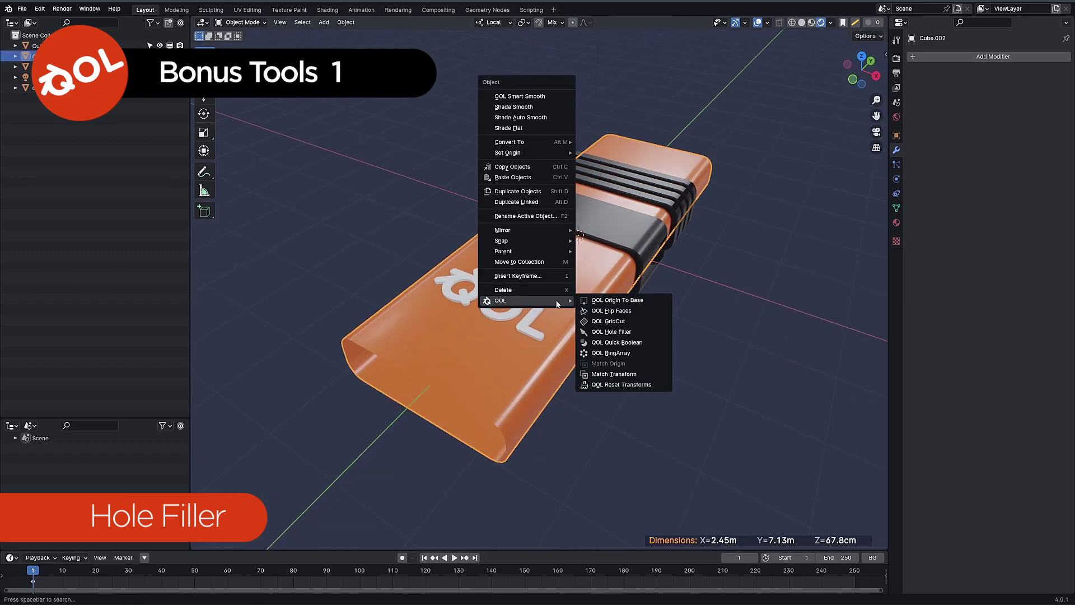
left_click(608, 334)
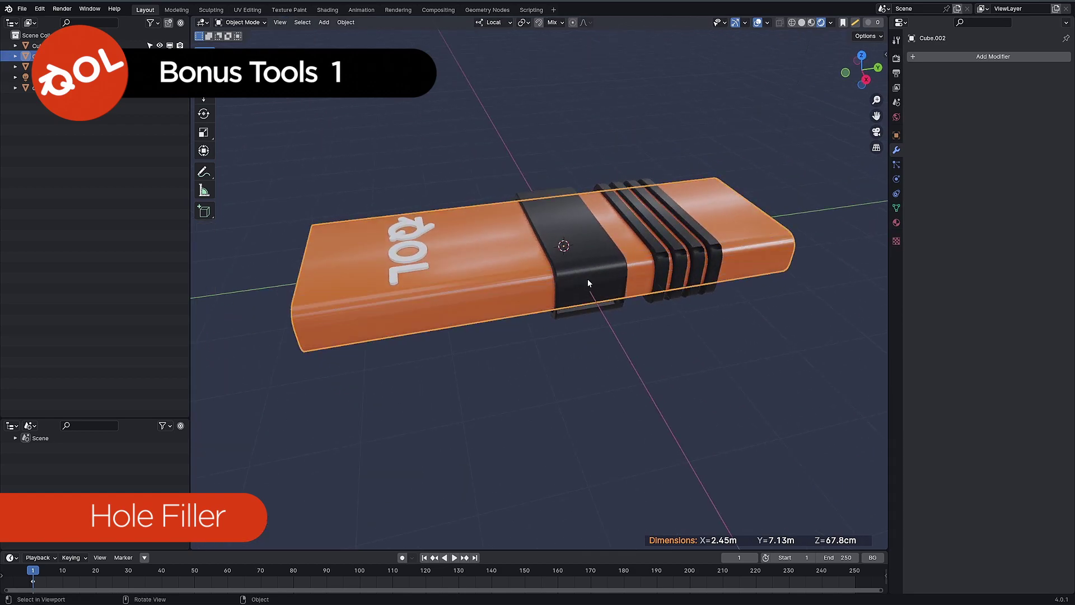
left_click(586, 278)
middle_click_drag(619, 344, 636, 386)
scroll(571, 368, "up", 4)
middle_click_drag(609, 339, 612, 352)
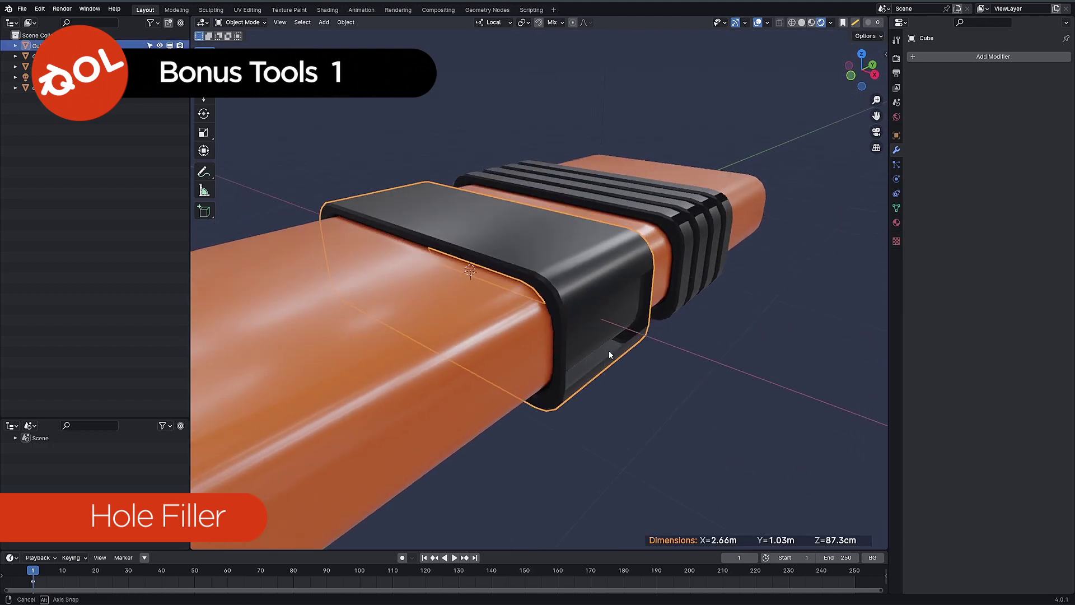
key("alt+f")
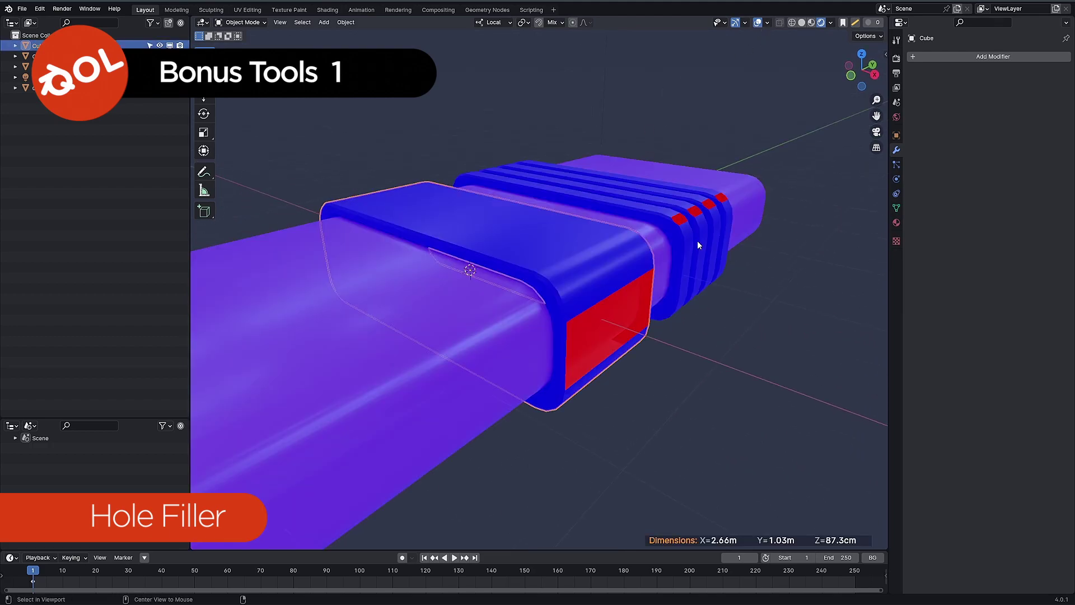
Step: Close the black sleeve's open ends with QOL Hole Filler
left_click(779, 401)
middle_click_drag(689, 411, 667, 418)
left_click(542, 291)
scroll(554, 365, "down", 5)
scroll(553, 365, "up", 4)
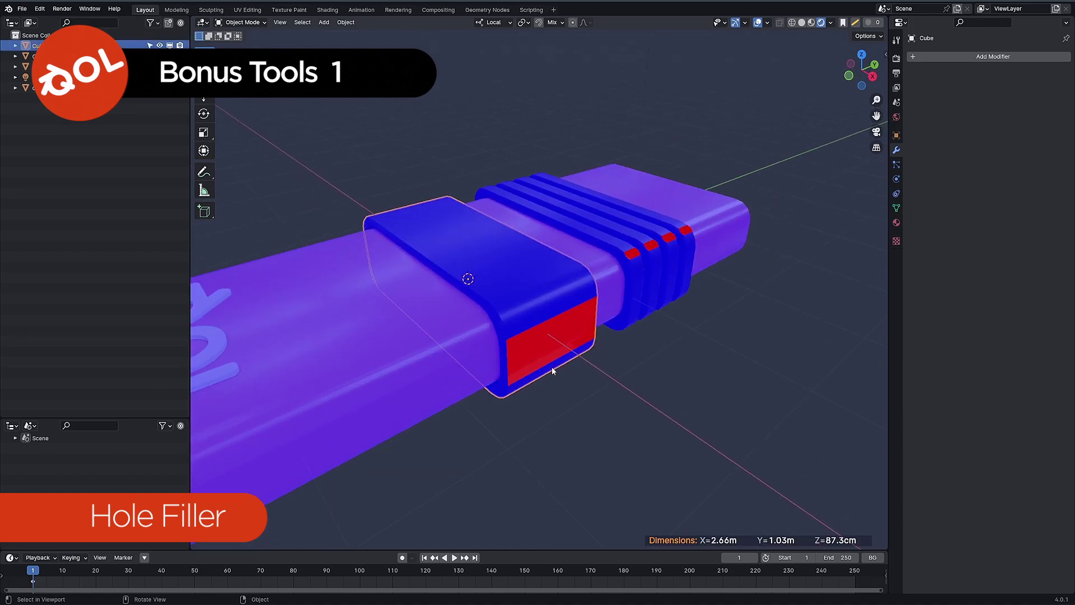
right_click(533, 291)
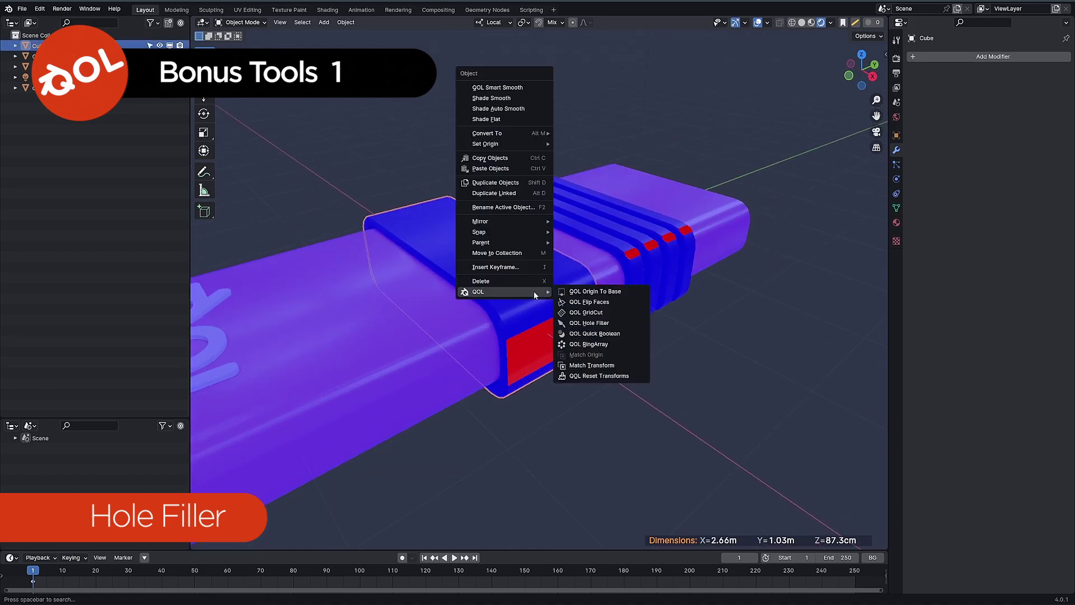
left_click(588, 324)
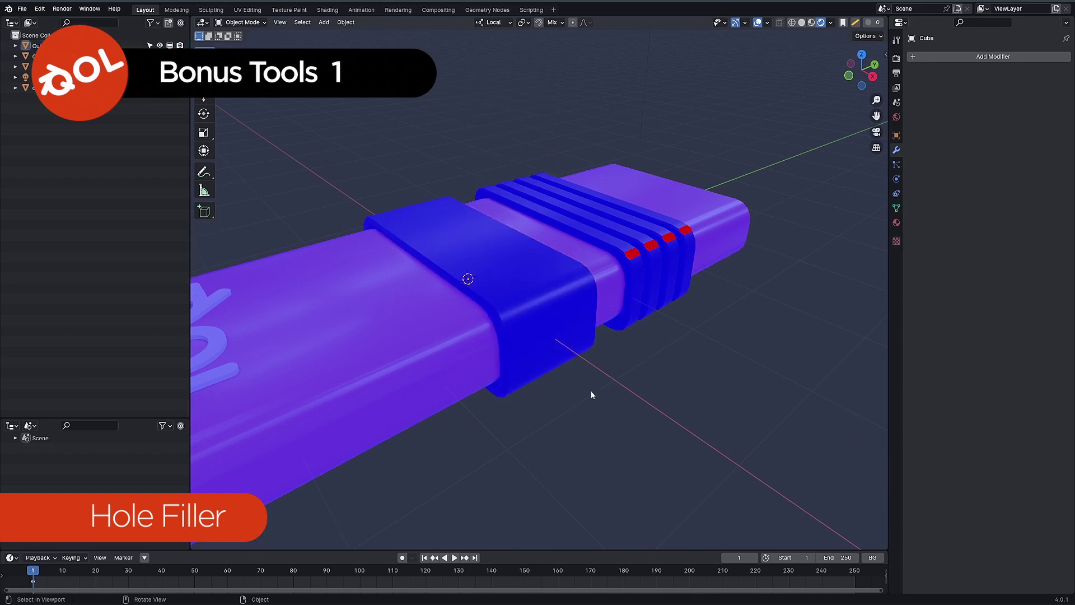
Step: Cap the ridged rings Cube.003 with QOL Hole Filler and return to Object Mode
left_click(633, 258)
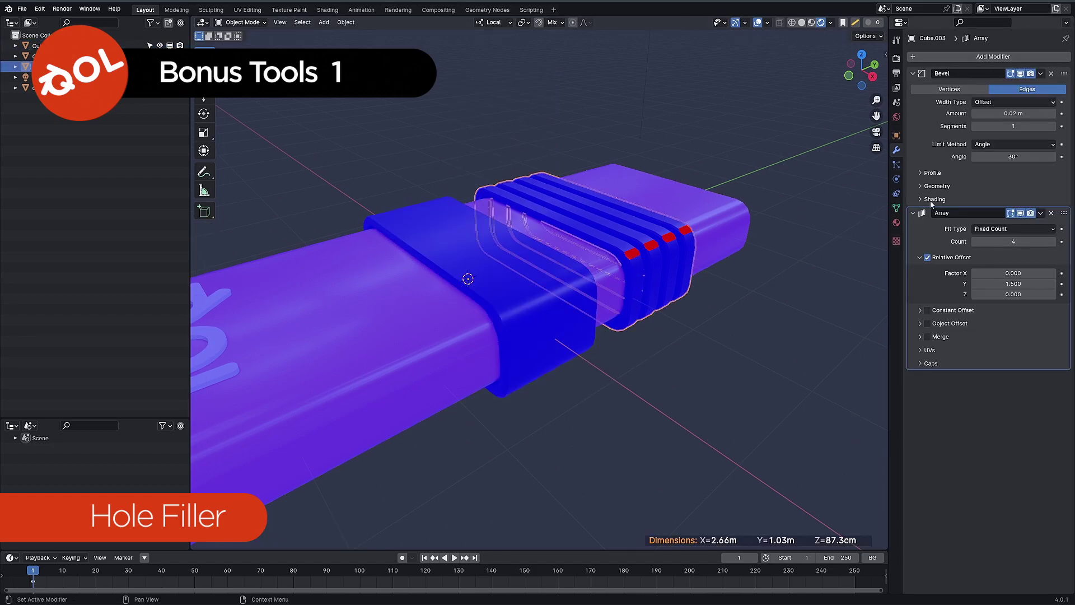
scroll(706, 337, "down", 3)
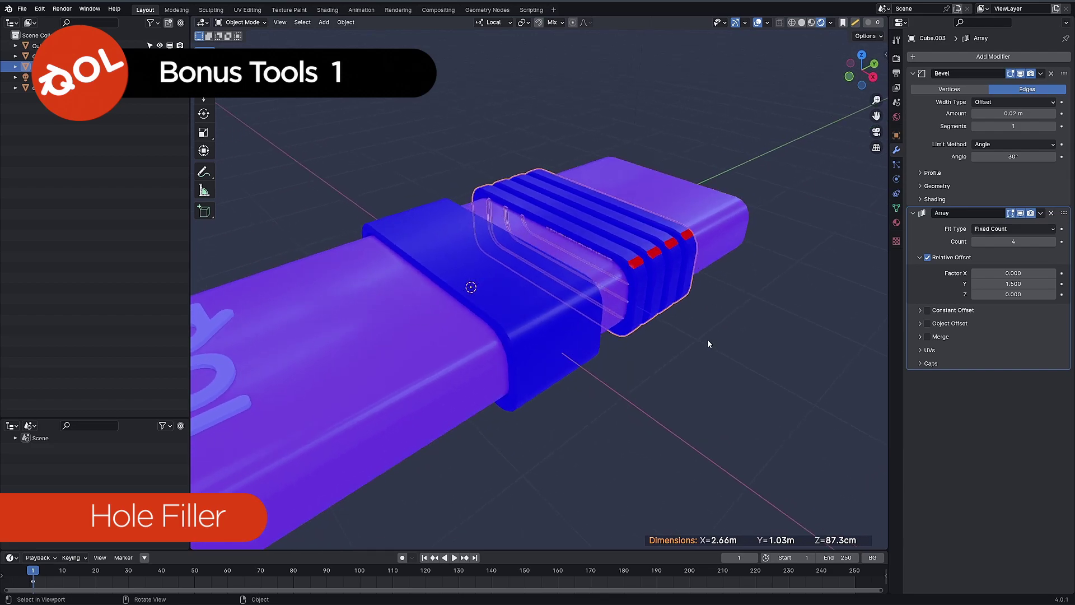
right_click(605, 258)
mouse_move(620, 260)
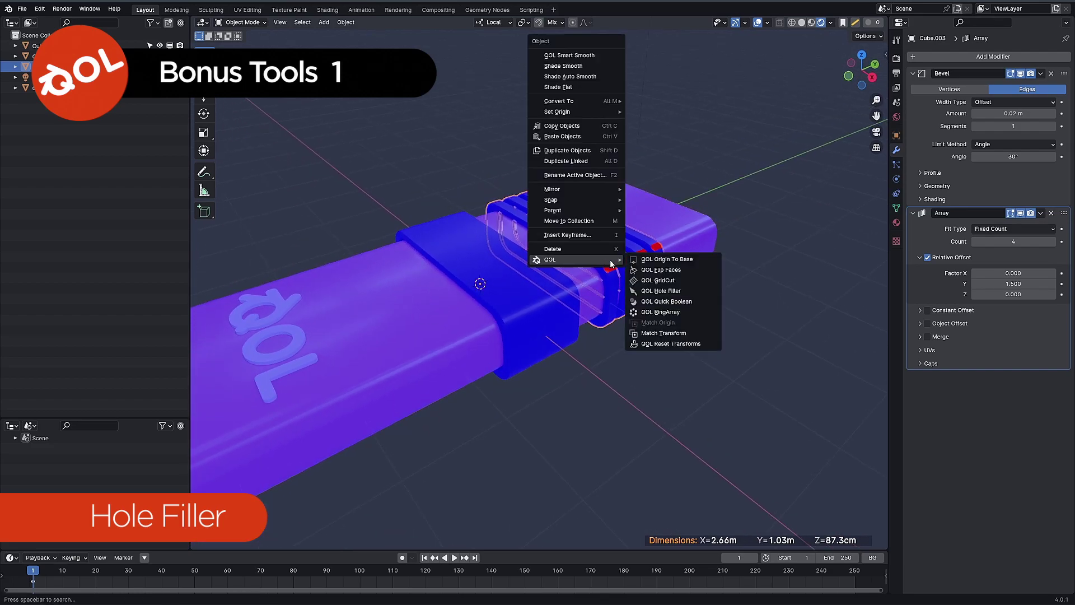
left_click(661, 290)
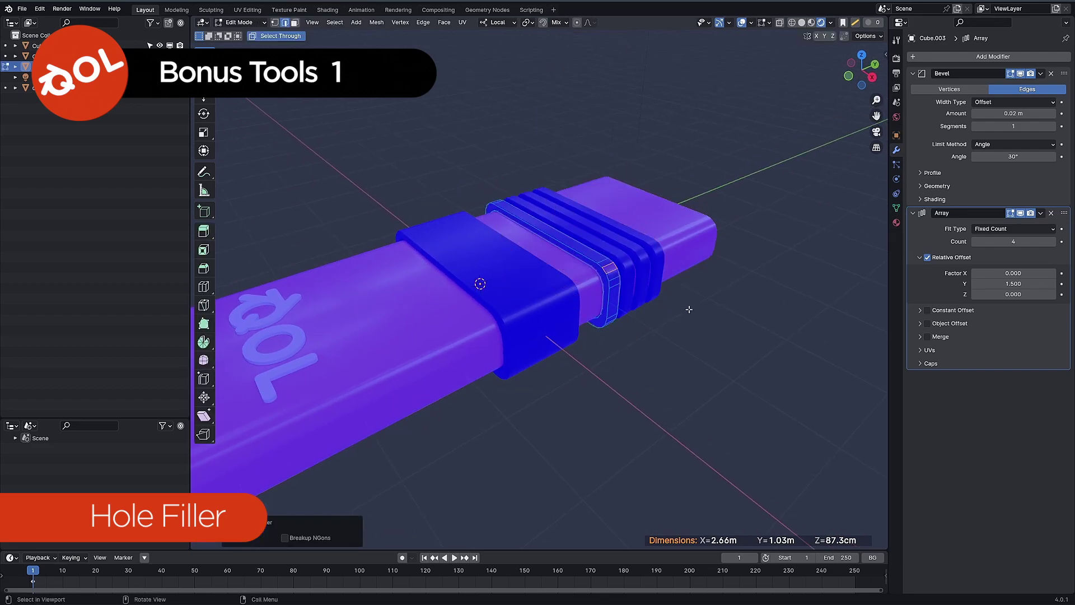
key("Tab")
left_click(680, 364)
scroll(658, 349, "down", 3)
middle_click_drag(658, 350, 551, 328)
scroll(552, 354, "up", 4)
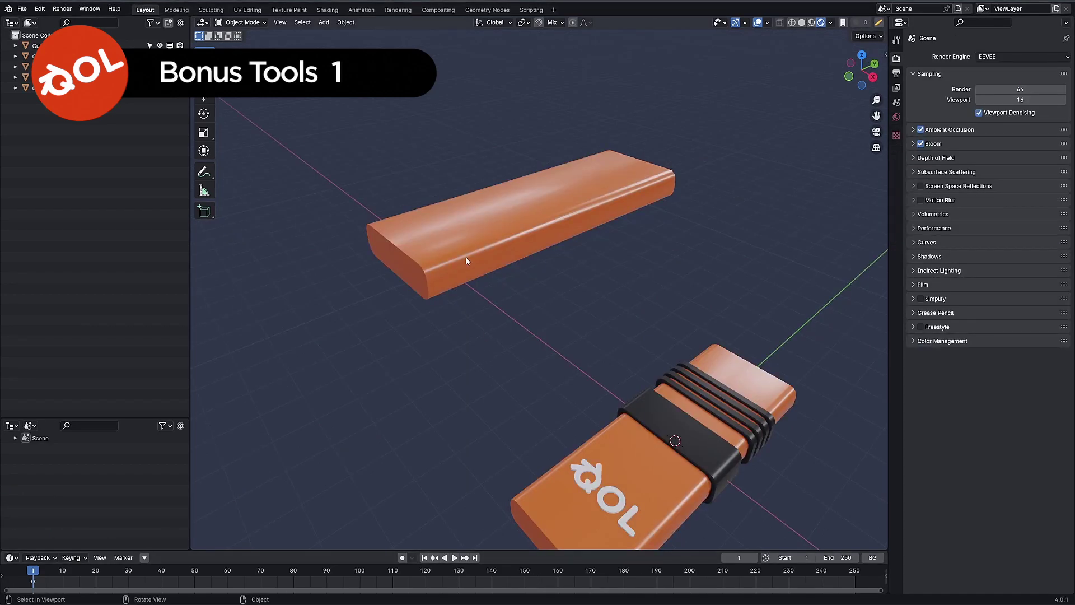
Step: Duplicate the plain orange bar and rotate the copy -90° to stand upright
left_click(466, 257)
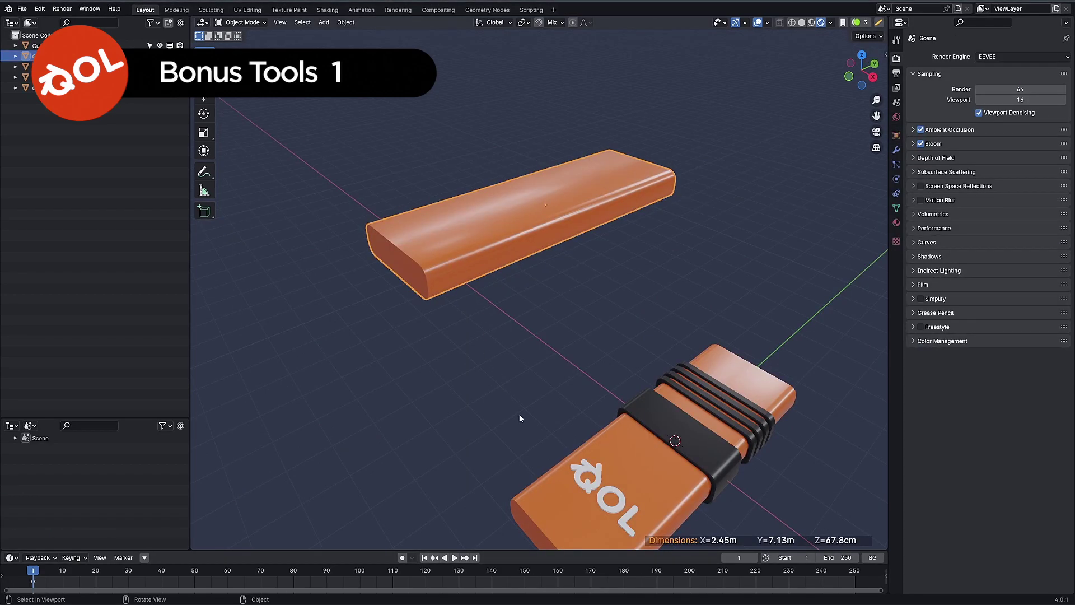
middle_click_drag(520, 420, 454, 322)
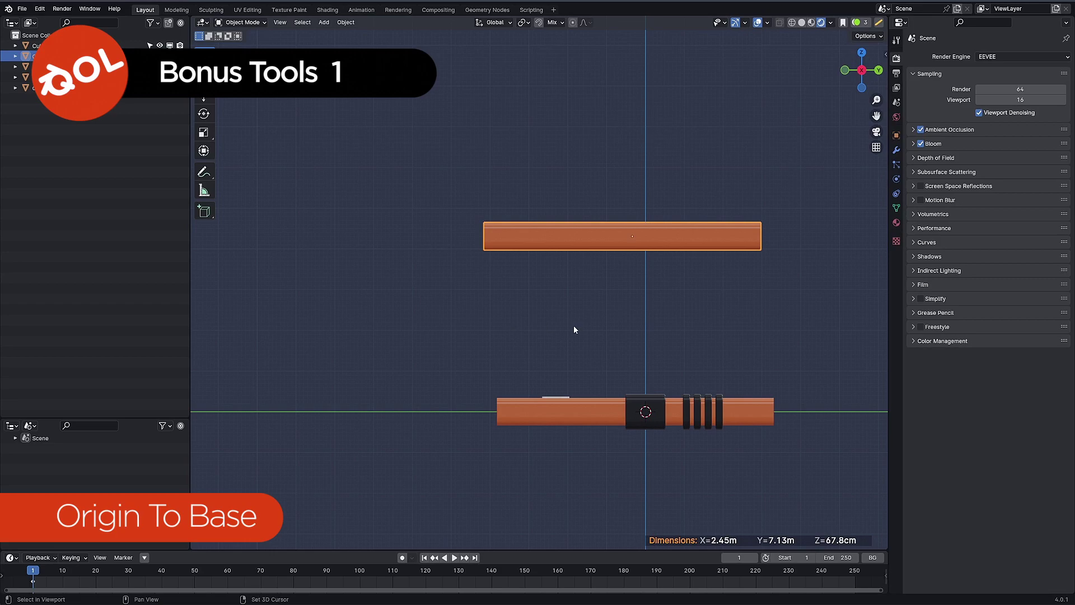
key("shift+d")
key("y")
key("r")
left_click(579, 273)
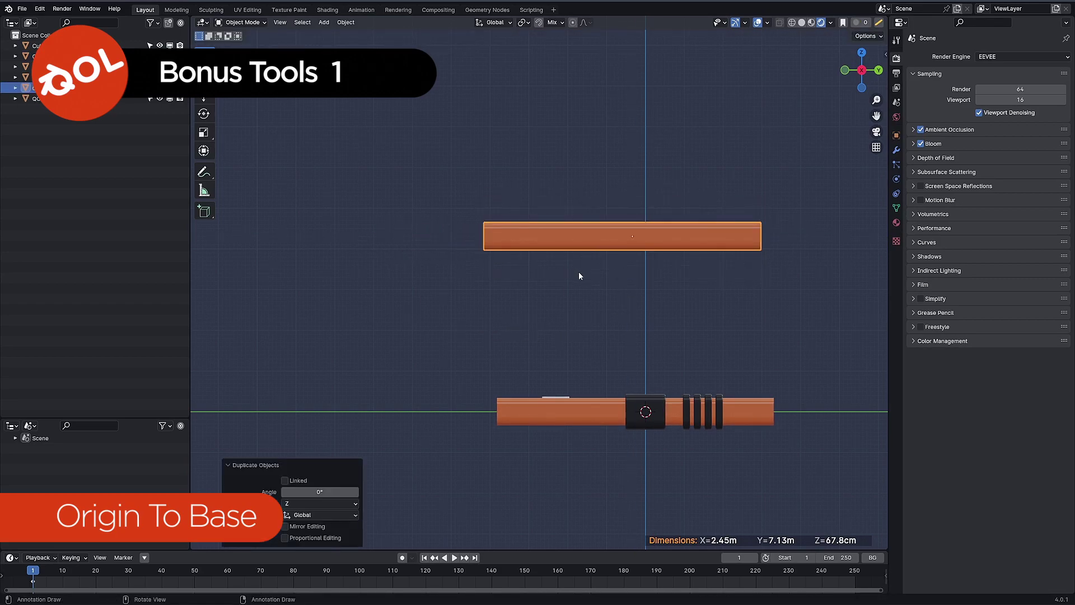
key("r")
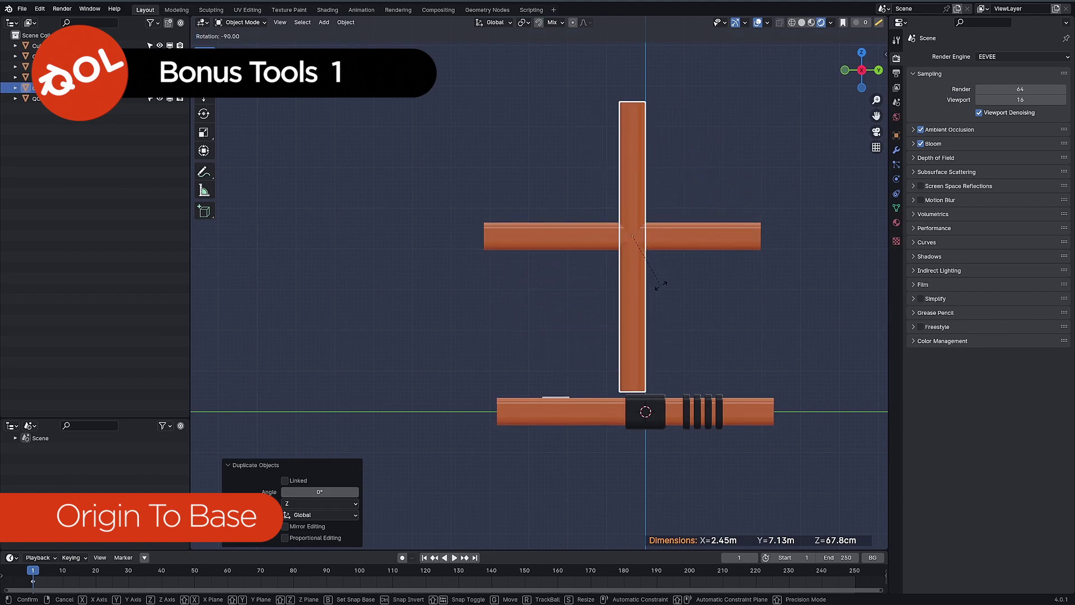
left_click(654, 287)
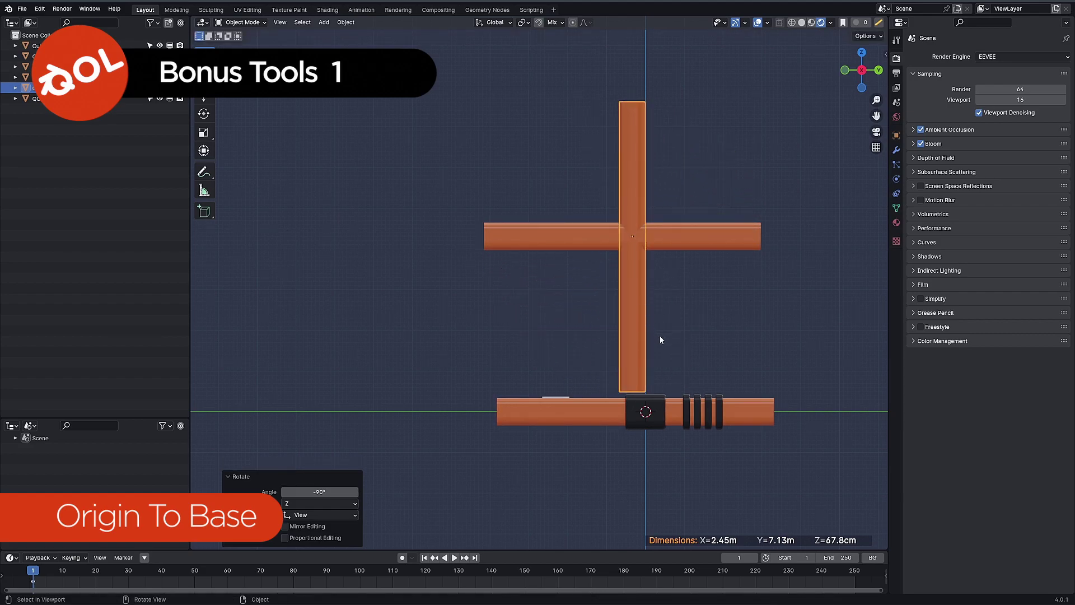
Step: Shorten the upright bar into a small block and move it down beside the long bar
key("Tab")
left_click_drag(679, 331, 615, 441)
key("g")
key("z")
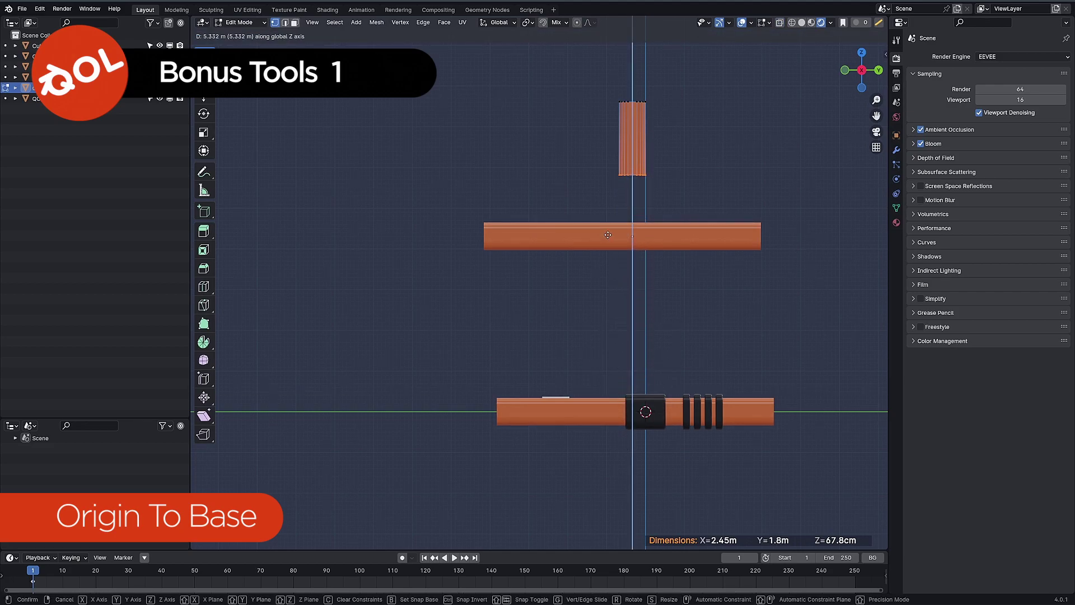
left_click(604, 216)
key("Tab")
key("g")
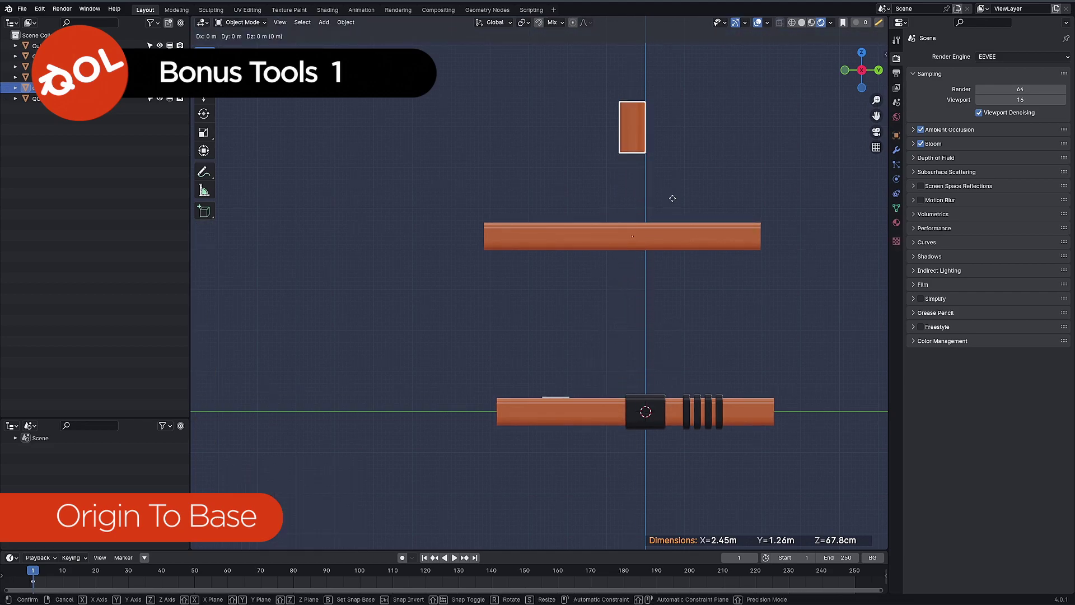
left_click(485, 380)
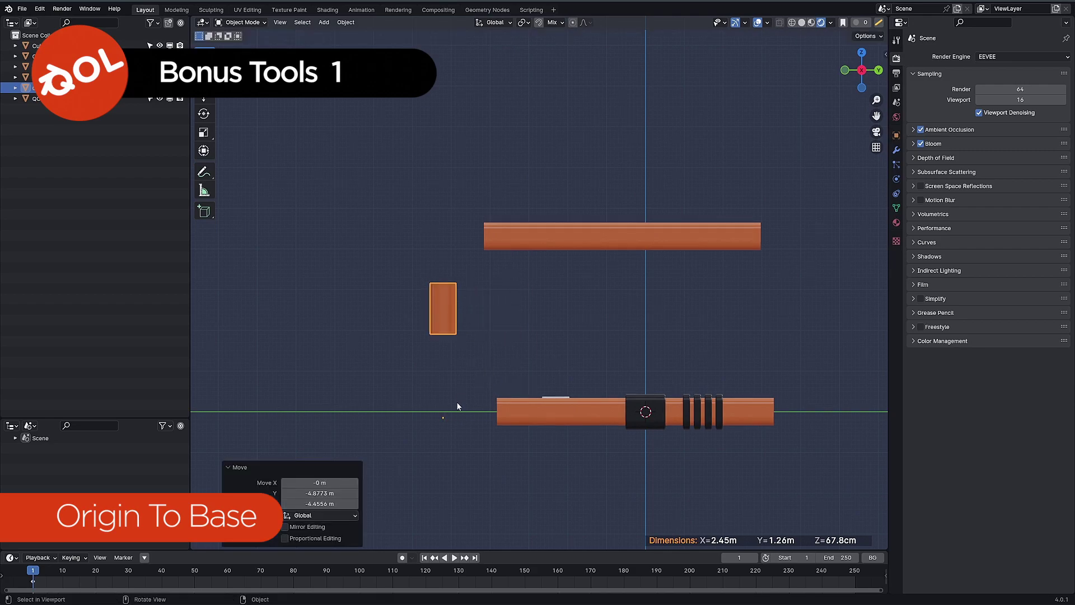
Step: In Edit Mode on both pieces, select the long bar's end face and the block's top face
left_click(499, 336)
middle_click_drag(477, 314, 526, 354)
middle_click_drag(499, 300, 573, 361, "shift")
left_click(529, 297)
left_click(488, 359, "shift")
scroll(525, 353, "up", 3)
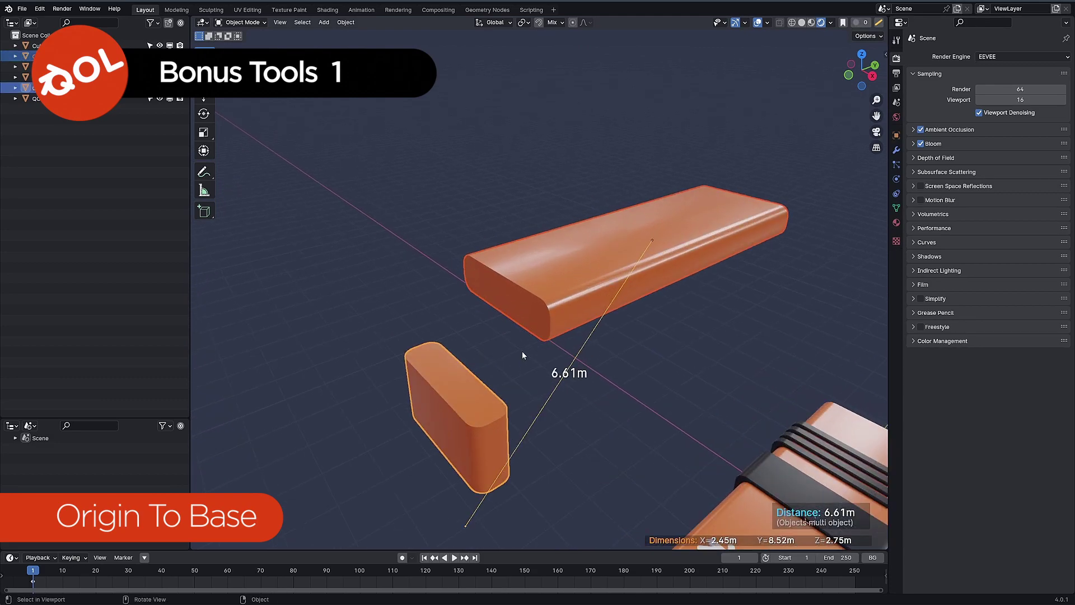
key("Tab")
left_click(503, 321)
left_click(467, 386, "shift")
Step: Bridge the two faces with QOL Bridge Object using 32 cuts, then apply QOL Smart Smooth
middle_click_drag(468, 385, 495, 359)
right_click(493, 357)
mouse_move(469, 590)
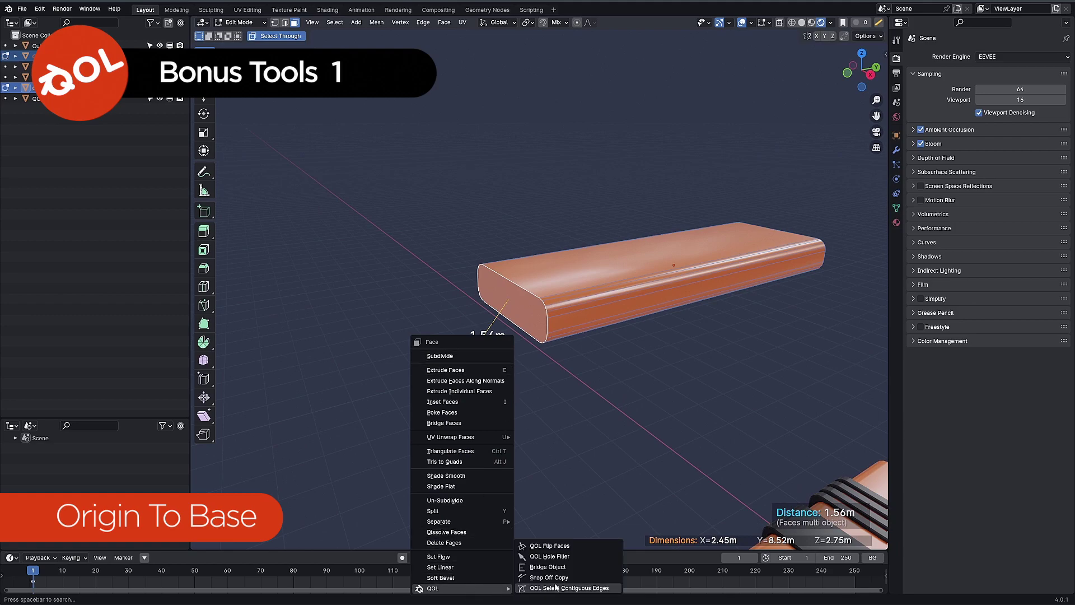
left_click(547, 566)
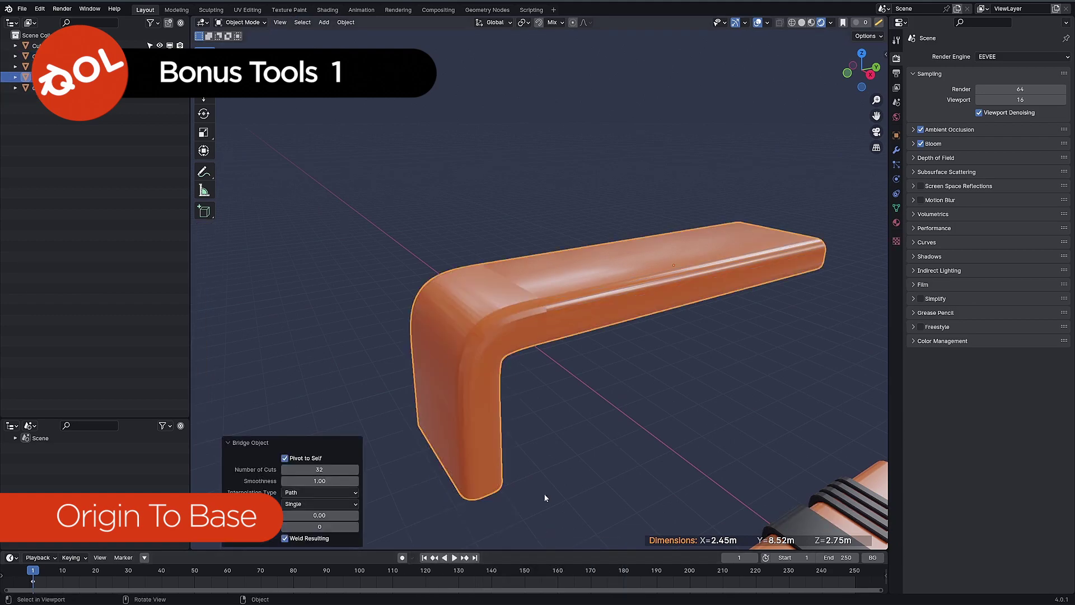
right_click(464, 353)
left_click(438, 131)
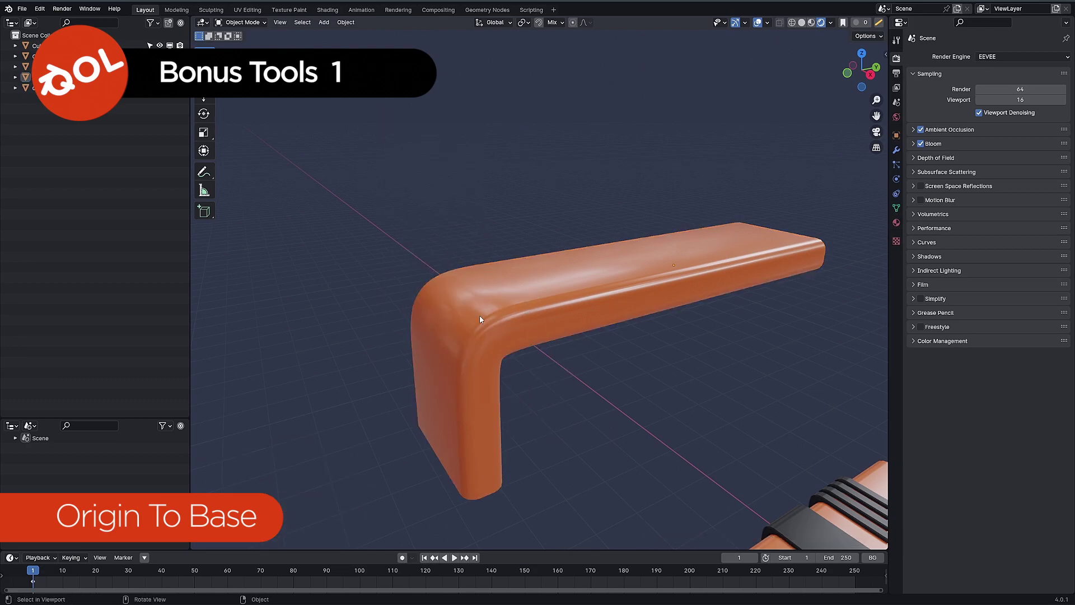
Step: Round off the L-piece's bottom end face with a multi-segment bevel
middle_click_drag(475, 328, 693, 237)
middle_click_drag(407, 219, 479, 373)
key("Tab")
left_click(480, 395)
key("b")
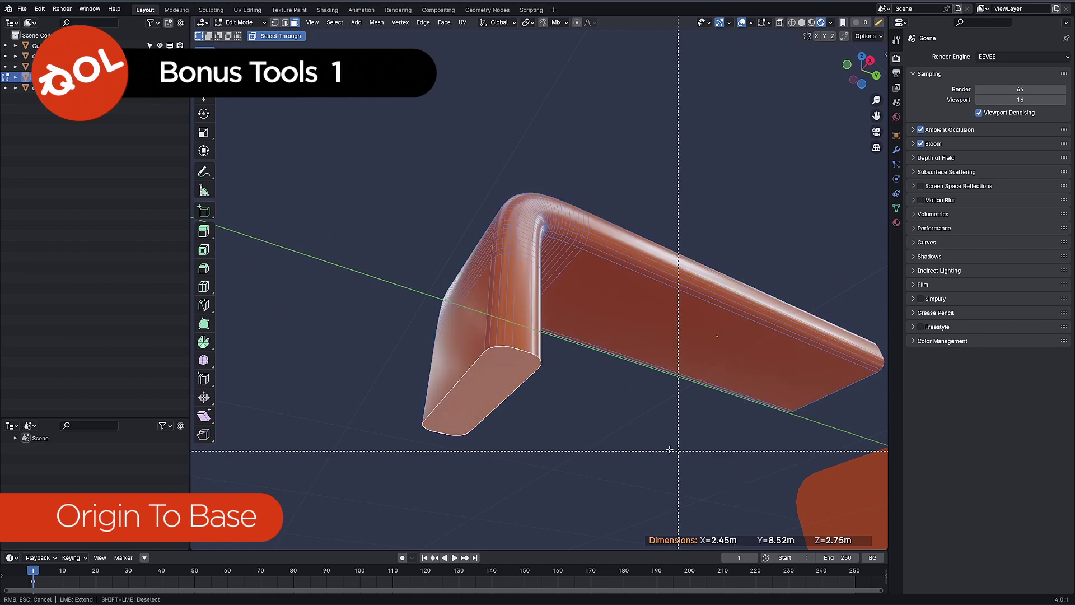
key("ctrl+b")
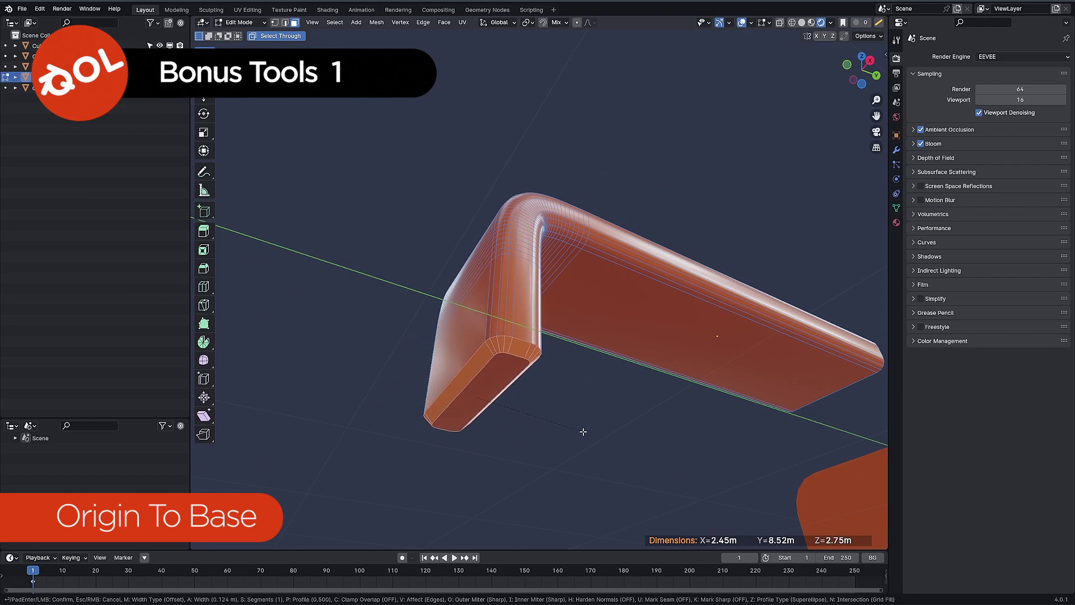
scroll(590, 433, "up", 2)
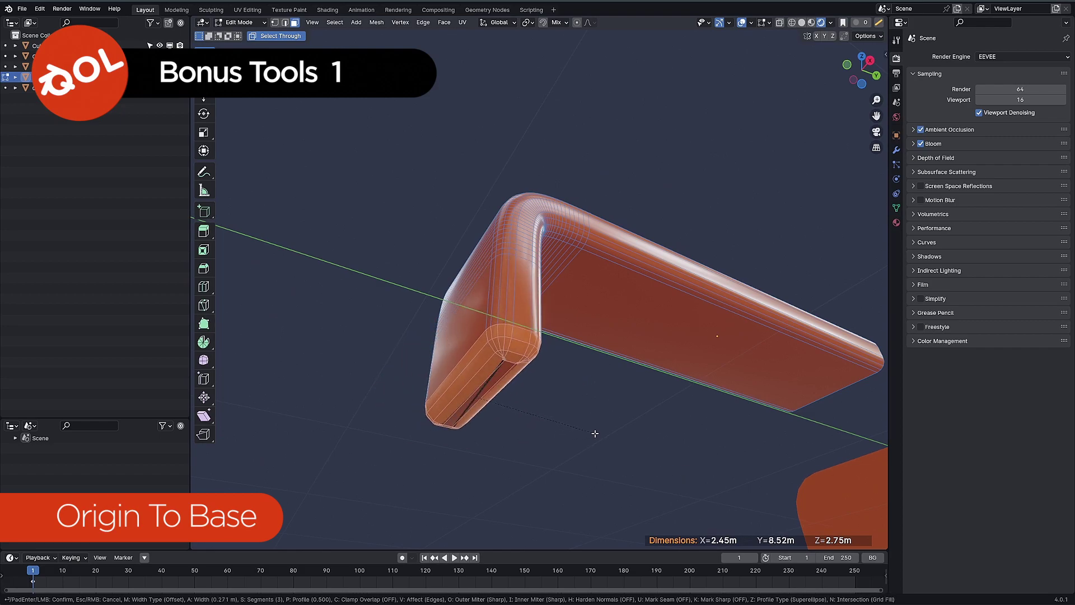
scroll(589, 432, "up", 3)
left_click(589, 432)
key("Tab")
Step: Orbit around the bevelled piece to inspect it, ending on a near side-on view
left_click(589, 432)
middle_click_drag(589, 432, 585, 464)
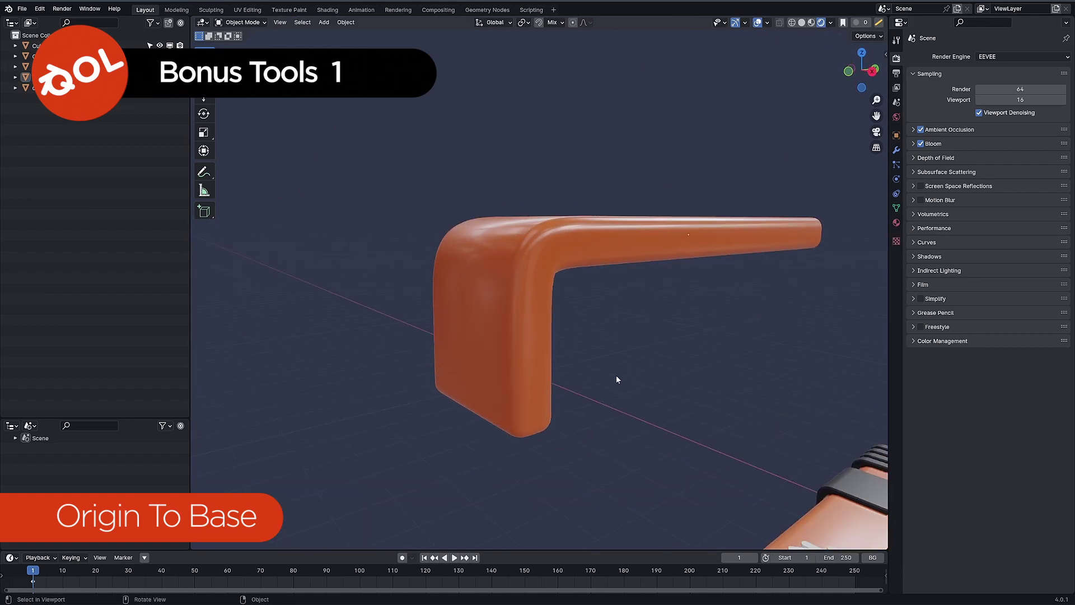
middle_click_drag(618, 374, 614, 361)
left_click(543, 296)
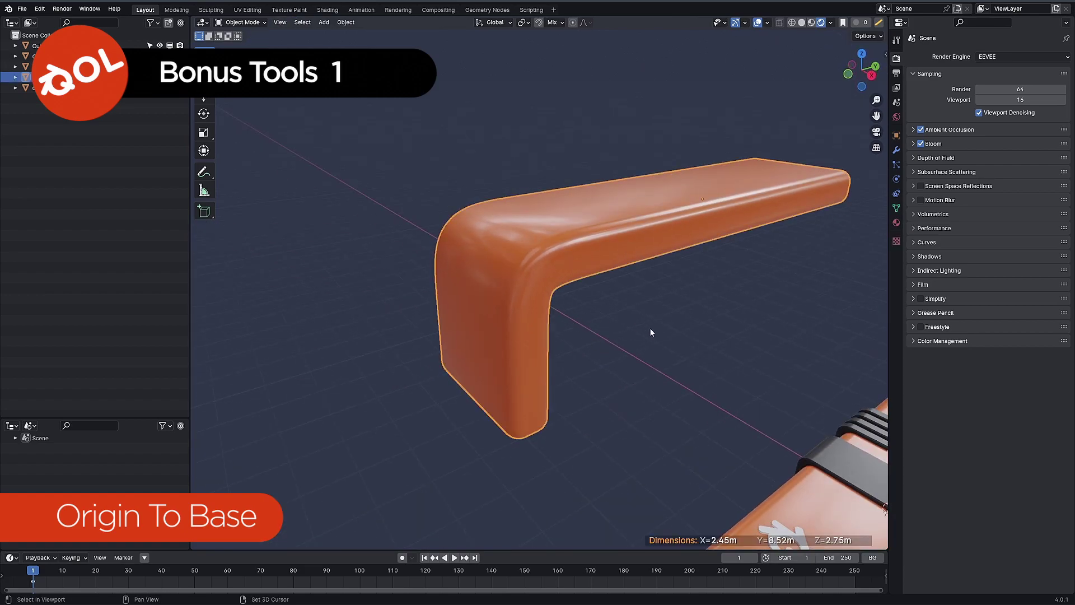
middle_click_drag(648, 329, 576, 336)
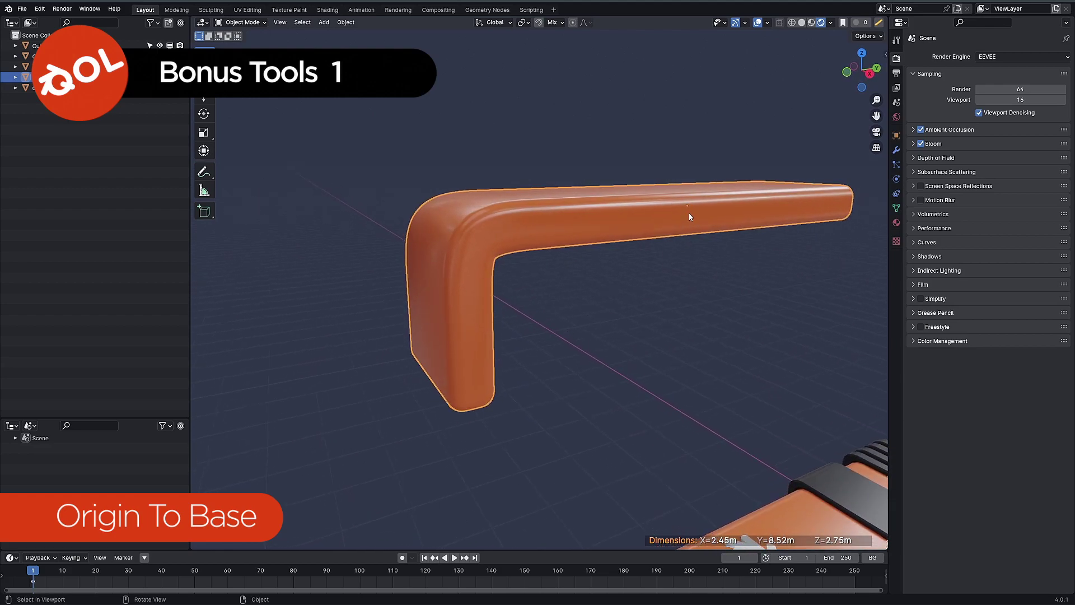
middle_click_drag(690, 216, 652, 255)
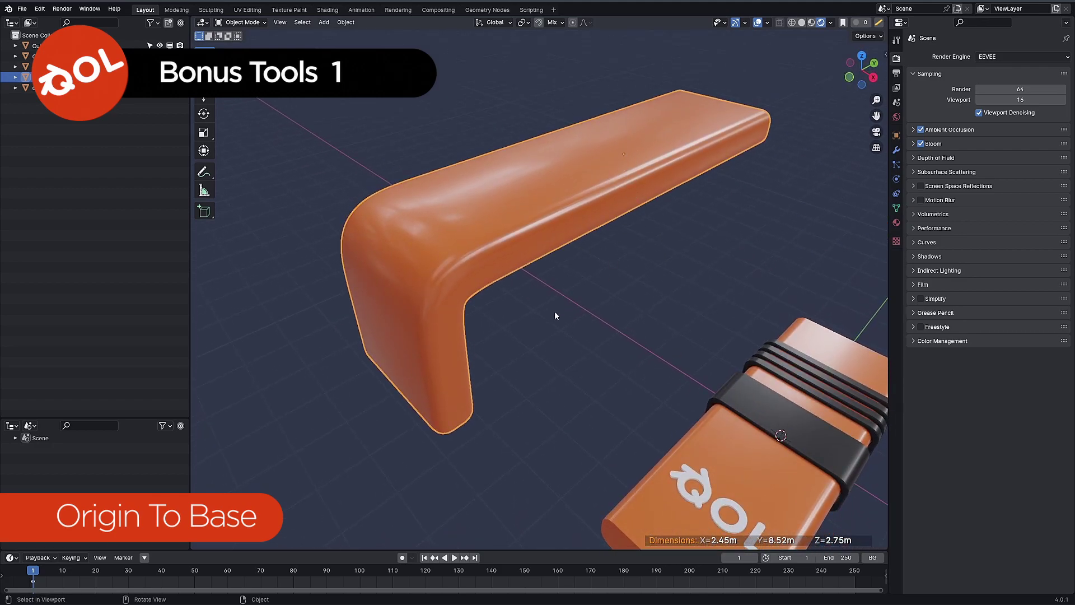
middle_click_drag(554, 315, 512, 325)
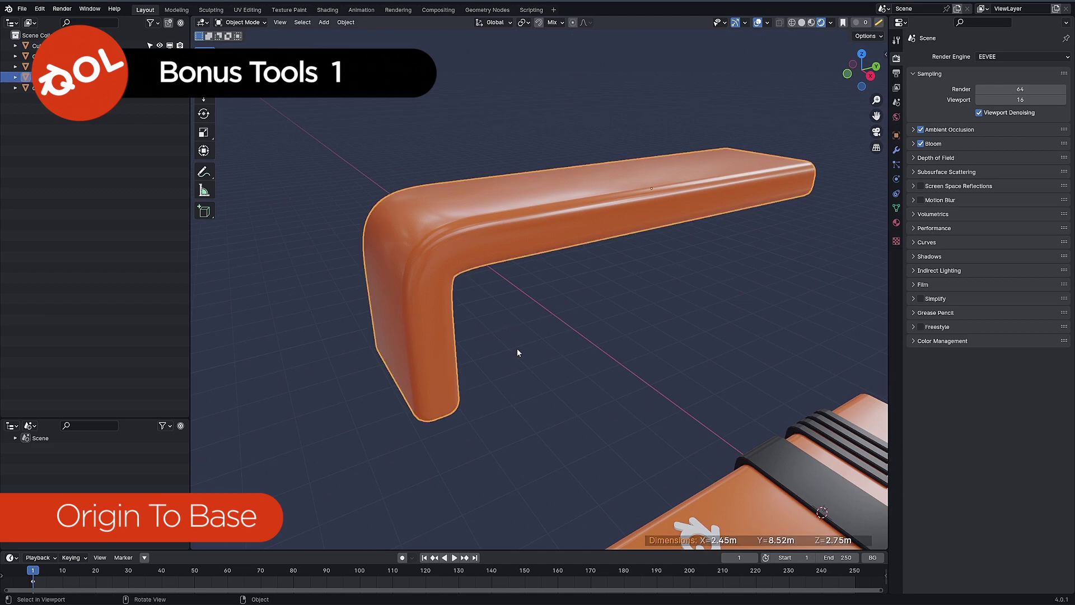
middle_click_drag(518, 352, 451, 298)
Step: Move the bent piece's origin to its base with QOL Origin To Base
right_click(451, 298)
mouse_move(412, 497)
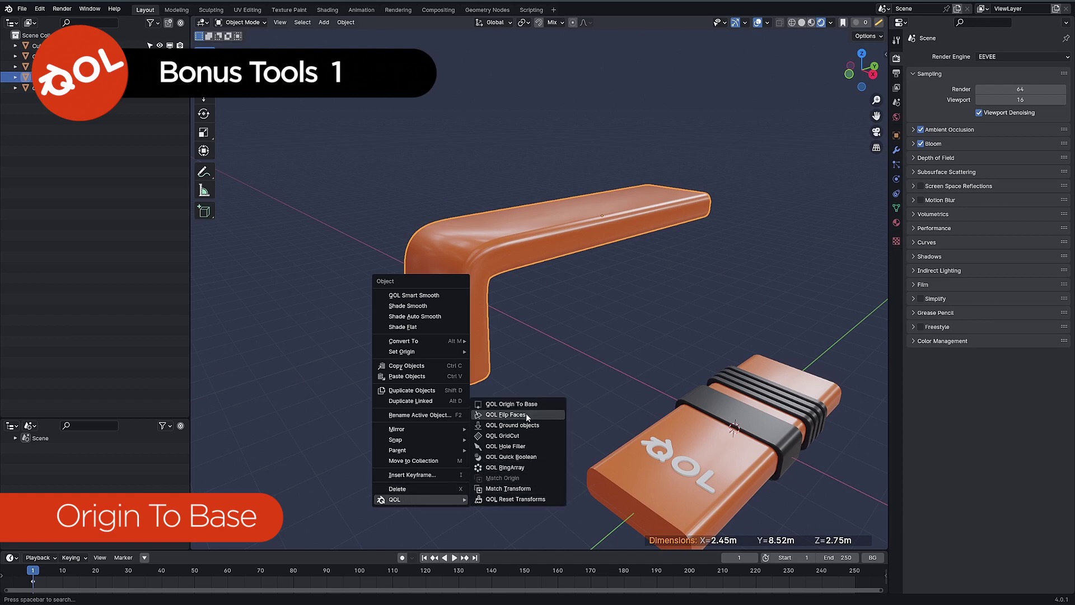
left_click(521, 404)
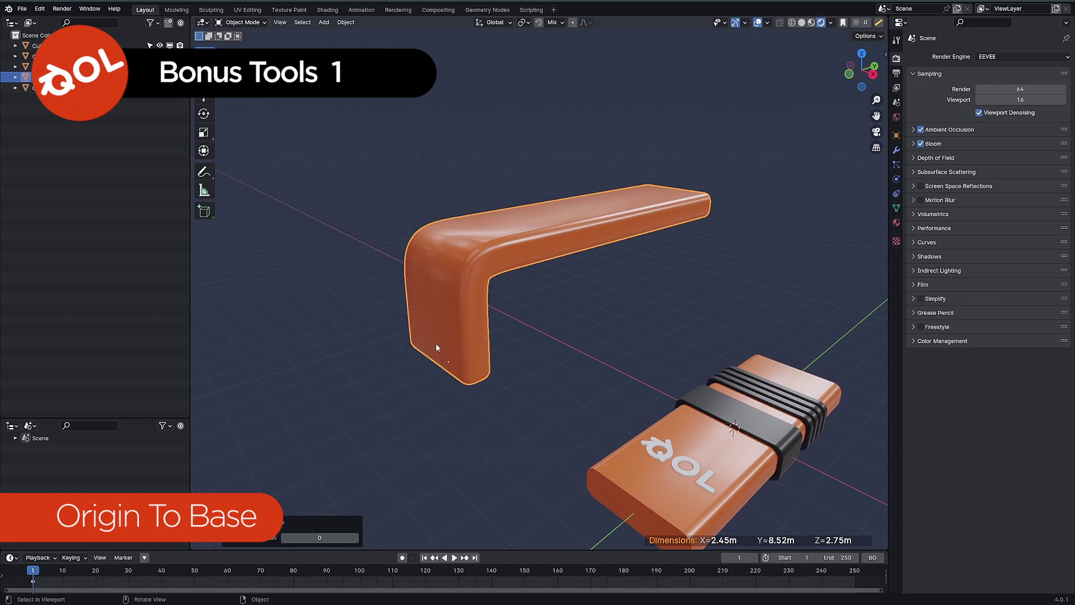
left_click(516, 366)
middle_click_drag(517, 367, 449, 367)
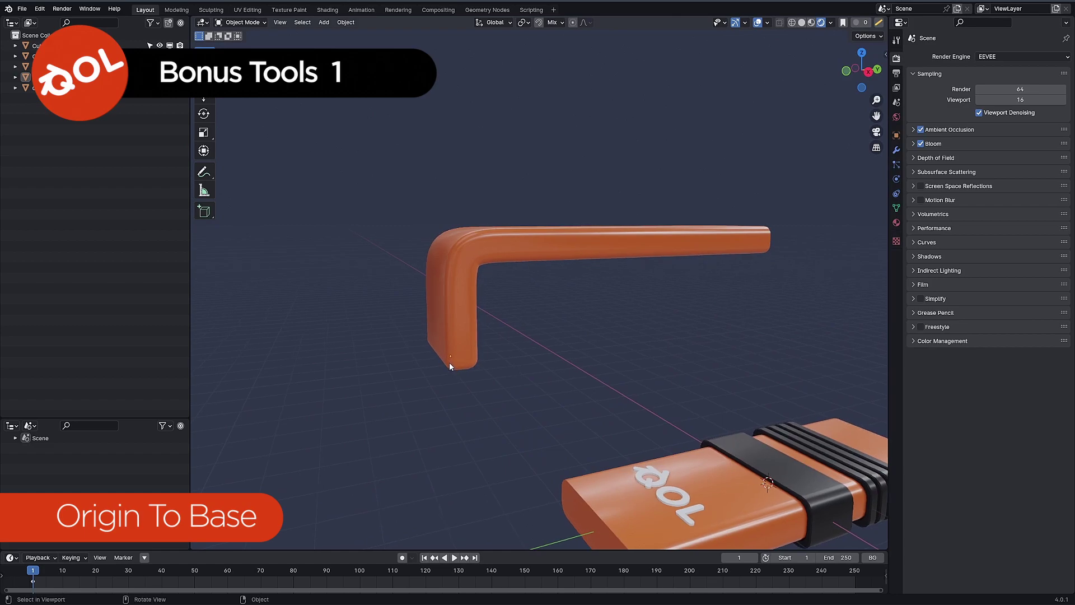
middle_click_drag(498, 277, 580, 337)
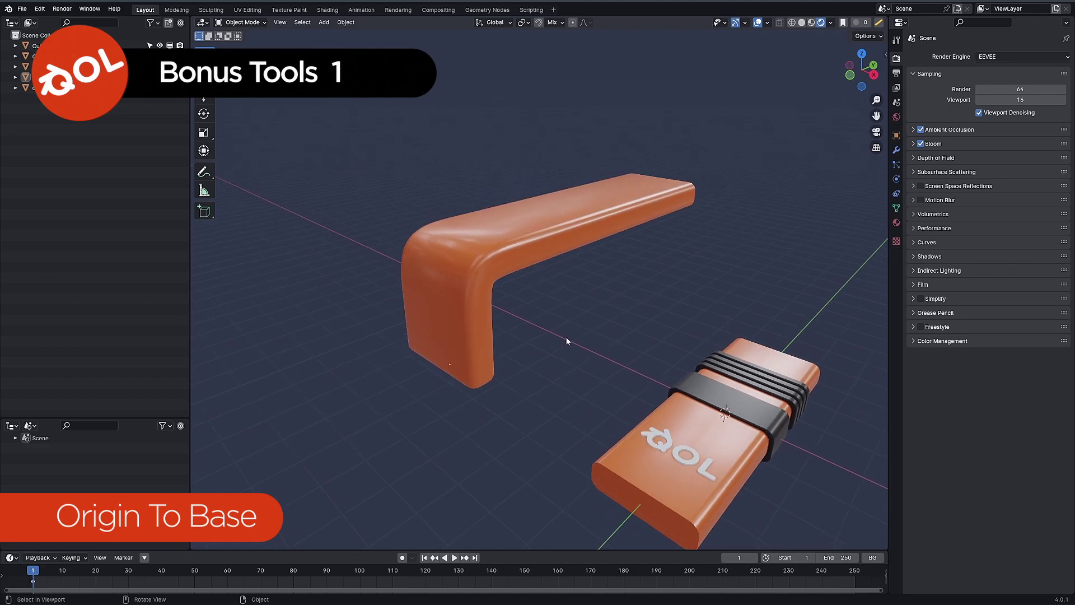
Step: Tilt the L-shaped piece, then rebase its origin with QOL Origin To Base again
left_click(468, 283)
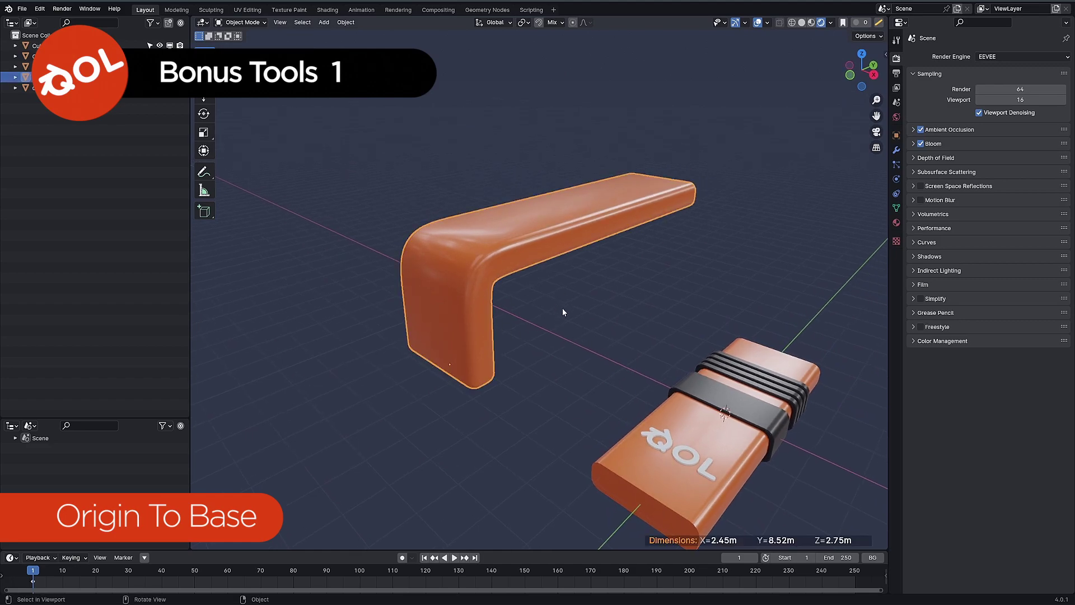
key("r")
key("r")
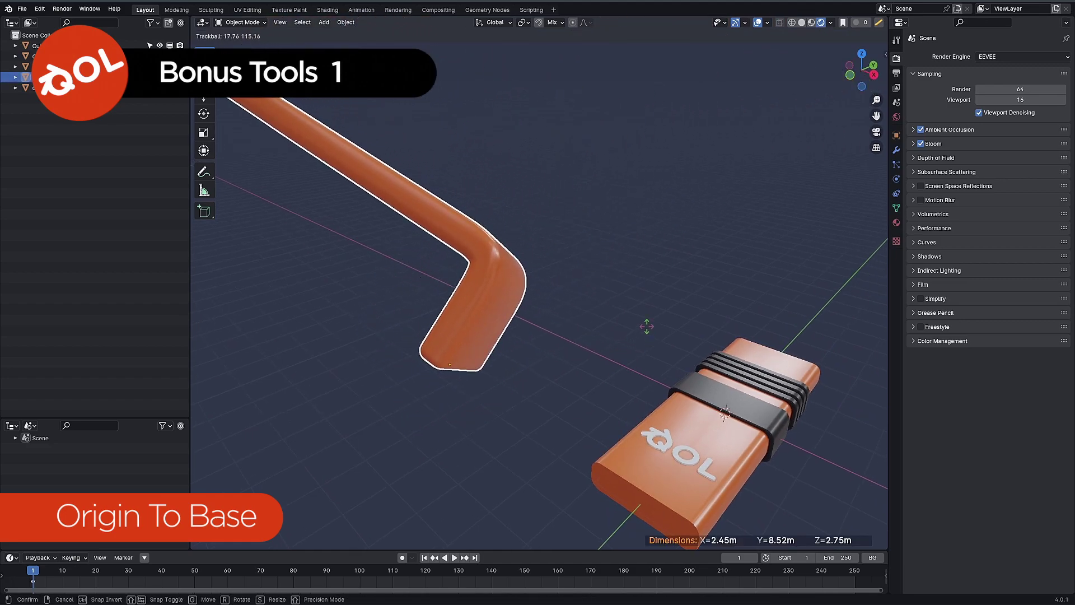
left_click(607, 359)
middle_click_drag(606, 359, 515, 306)
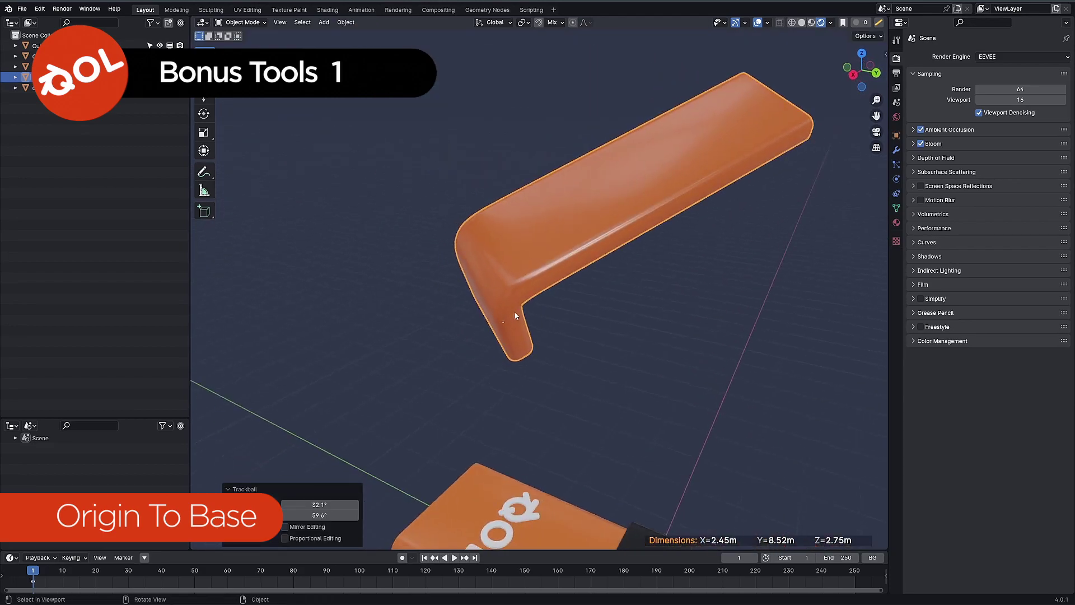
right_click(514, 271)
right_click(509, 282)
mouse_move(509, 282)
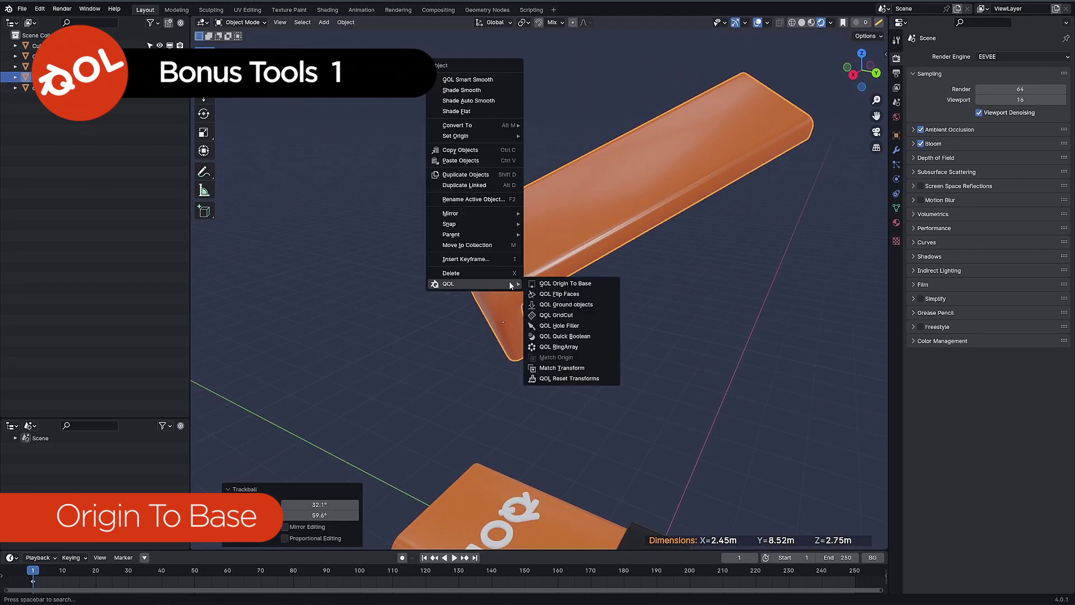
left_click(562, 284)
Step: Bring both orange objects into view and select the bent piece
middle_click_drag(526, 369, 486, 349)
middle_click_drag(547, 389, 549, 346)
scroll(613, 353, "down", 1)
left_click(538, 317)
Step: Delete the bent piece and place a first copy of the QOL logo off to the side
key("x")
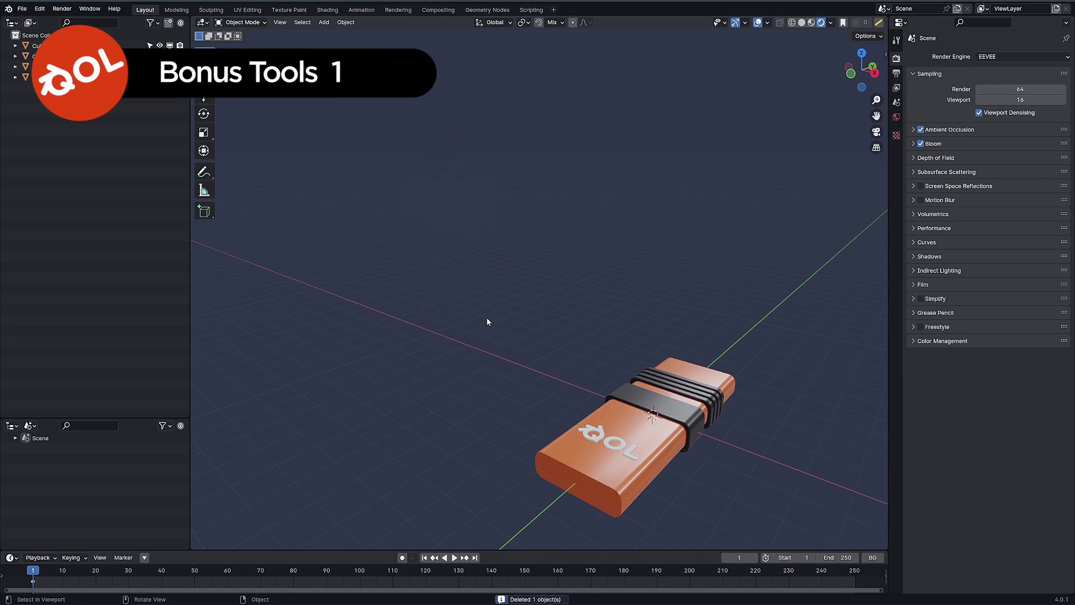
scroll(559, 380, "down", 2)
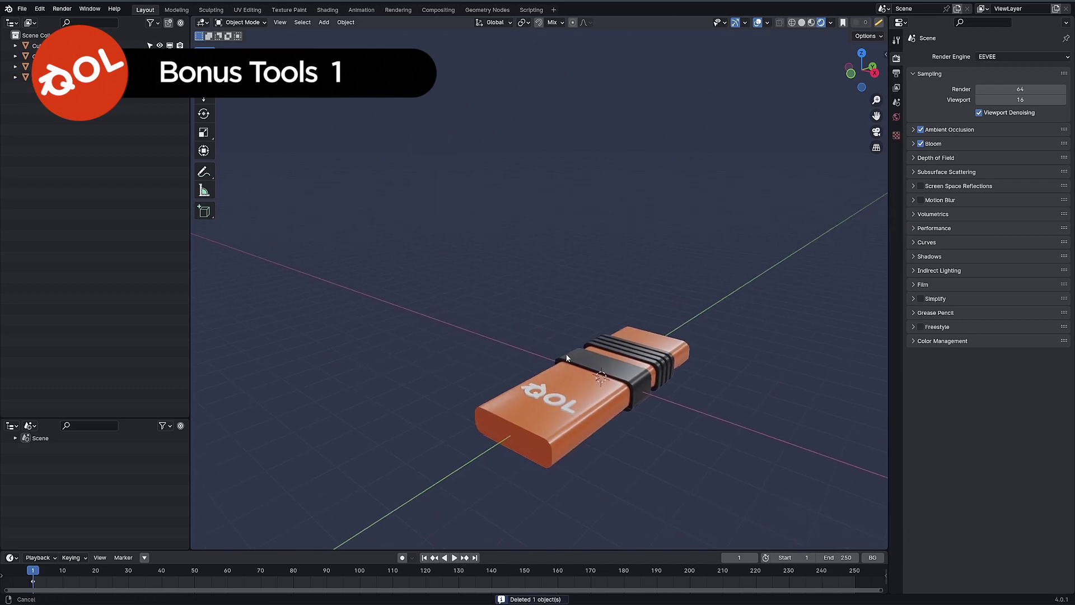
left_click(542, 381)
key("shift+d")
left_click(406, 258)
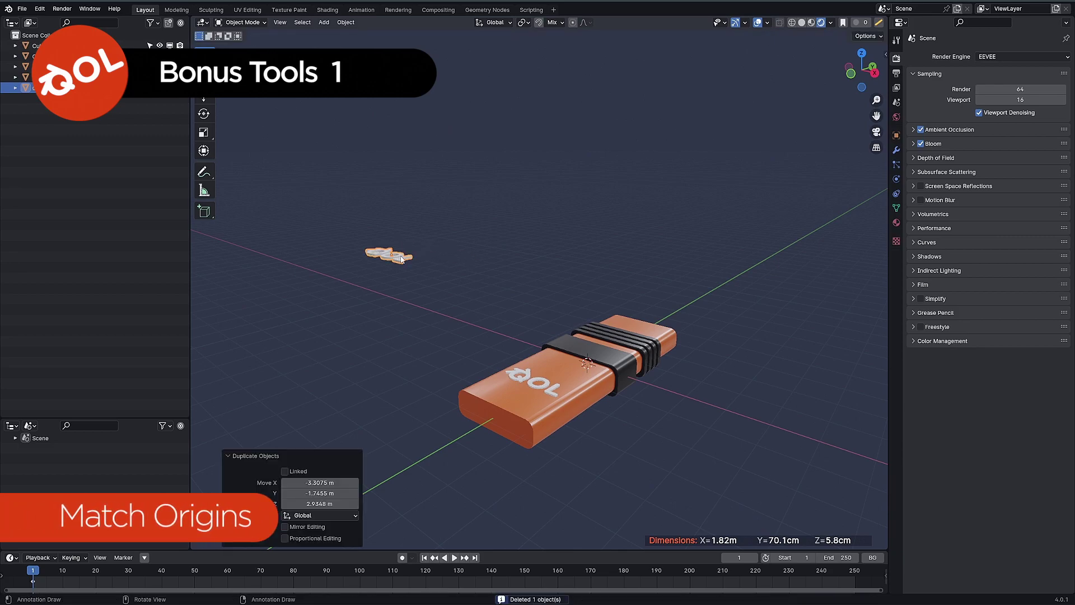
middle_click_drag(406, 258, 442, 287)
Step: Duplicate the logo along Y and repeat the duplicate to extend the row
key("shift+d")
key("y")
left_click(485, 285)
key("shift+r")
key("shift+r")
key("shift+r")
key("shift+r")
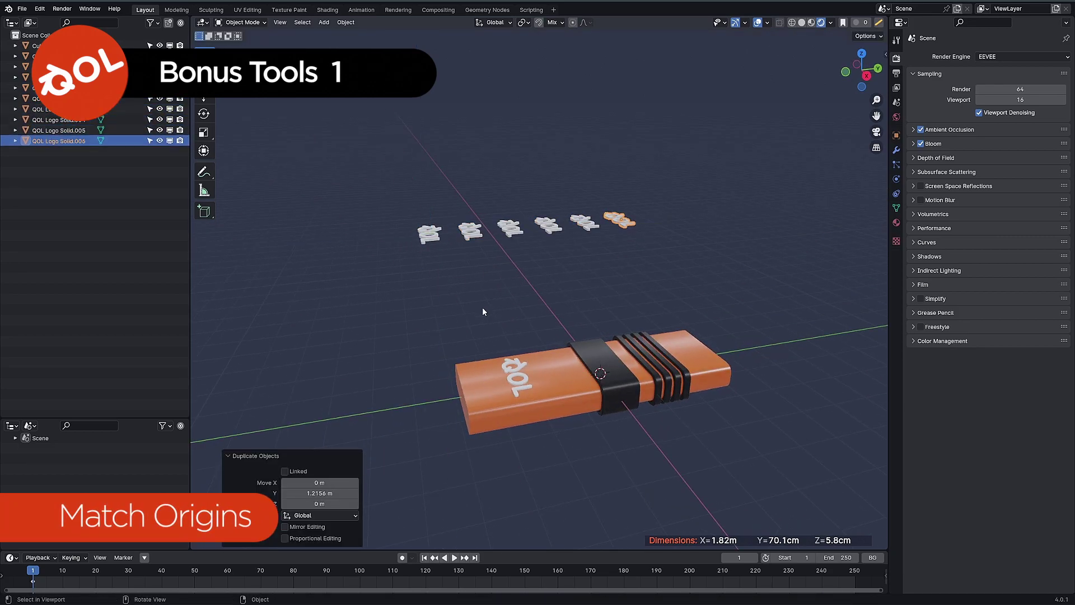
middle_click_drag(482, 307, 549, 367)
Step: Duplicate the orange object as an upright target slab, then select the logos with the slab active
left_click(555, 368)
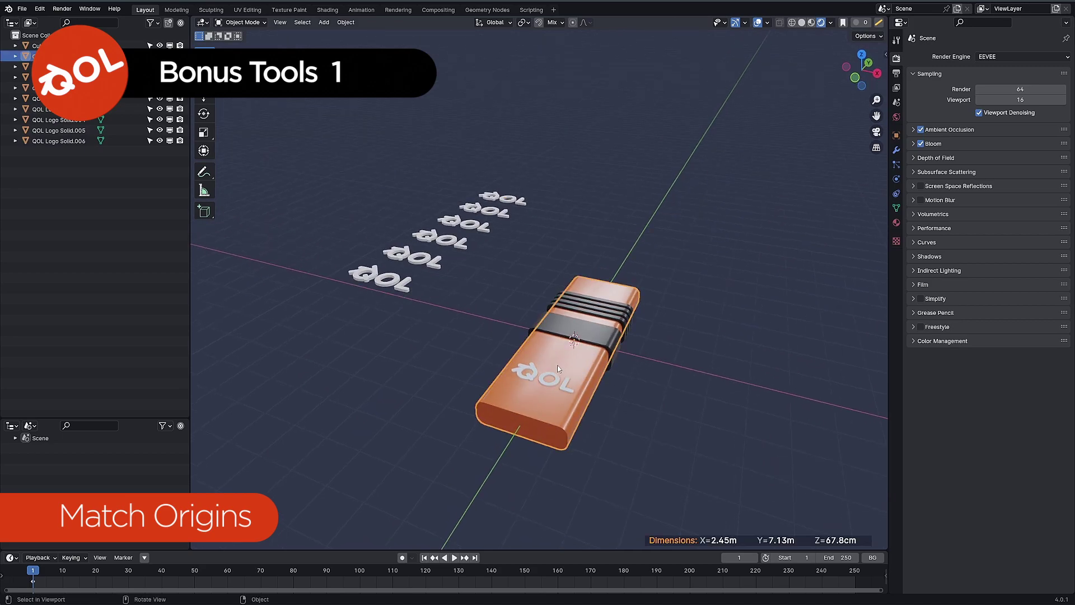
key("shift+d")
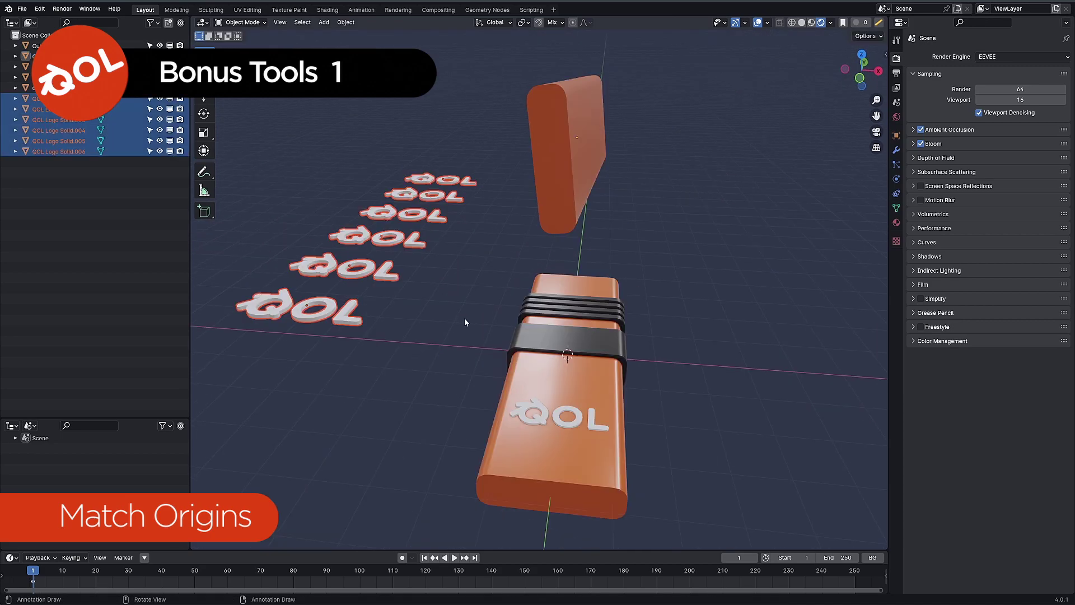
middle_click_drag(465, 317, 432, 319)
left_click(608, 163, "shift")
right_click(583, 174)
mouse_move(553, 243)
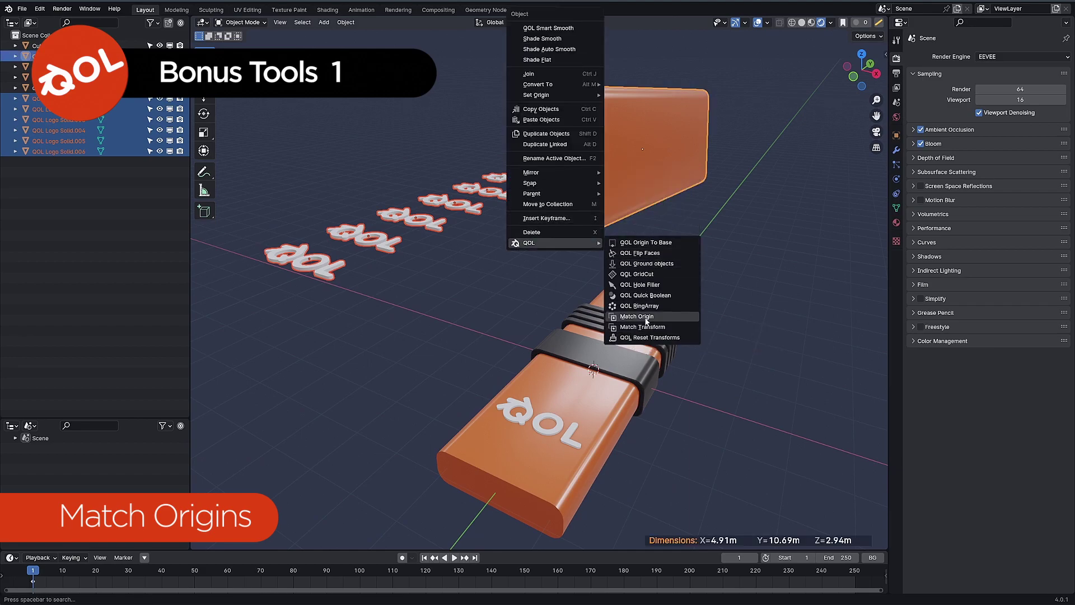
left_click(646, 320)
left_click(509, 305)
middle_click_drag(546, 283, 545, 338, "shift")
left_click(597, 232)
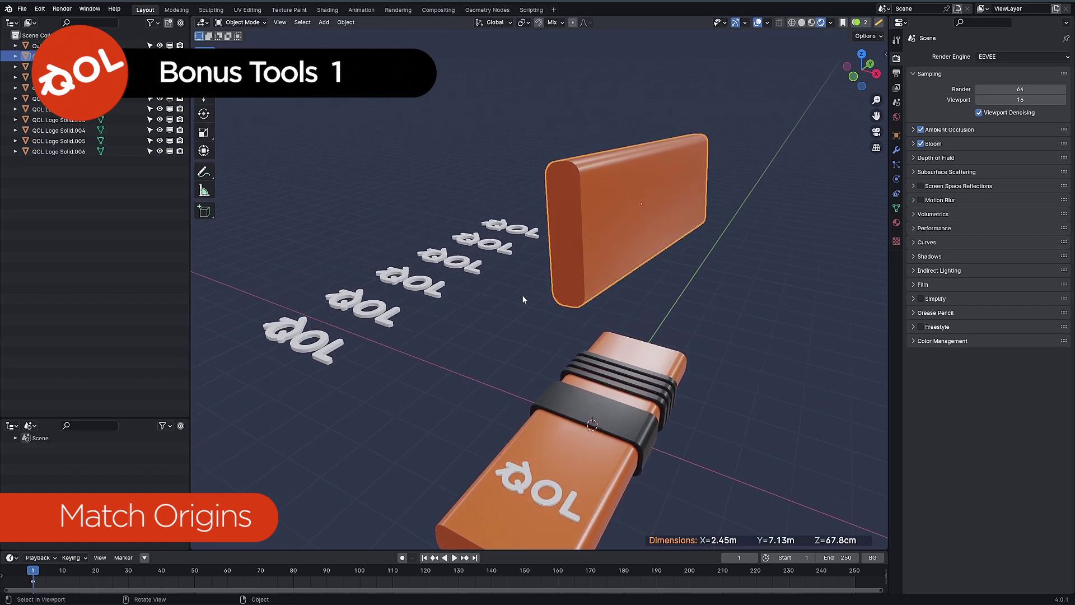
left_click(421, 295)
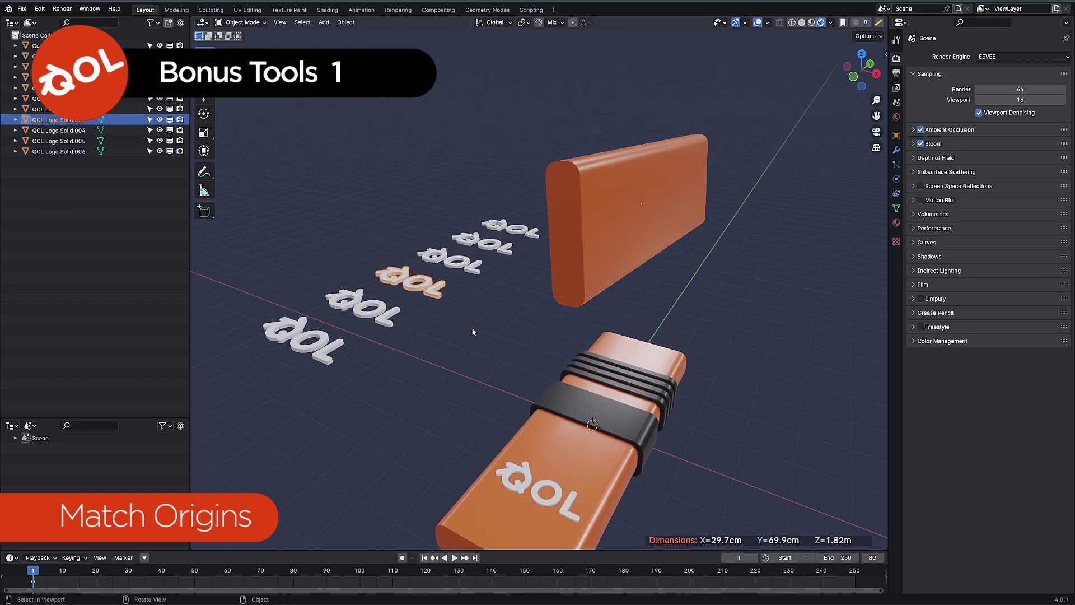
key("r")
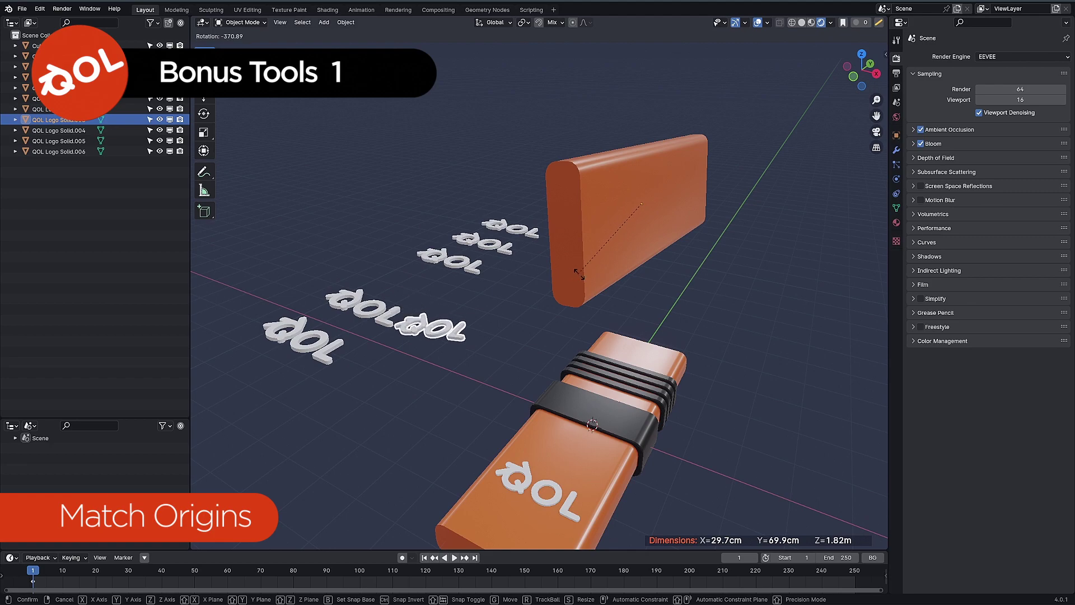
left_click(562, 314)
middle_click_drag(563, 314, 496, 291)
left_click(459, 222)
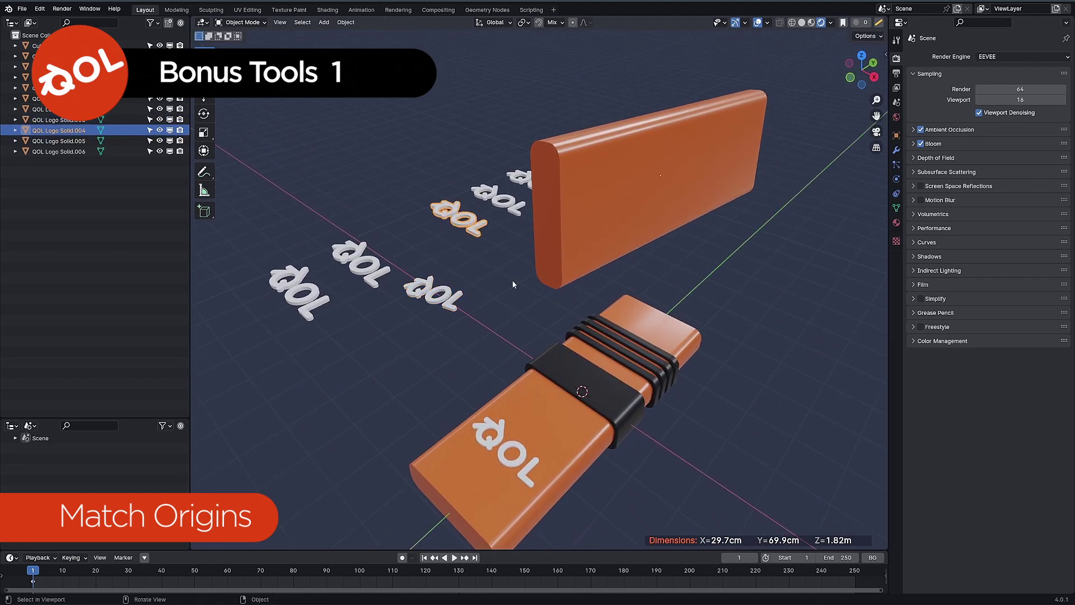
left_click(543, 286)
left_click(369, 265, "shift")
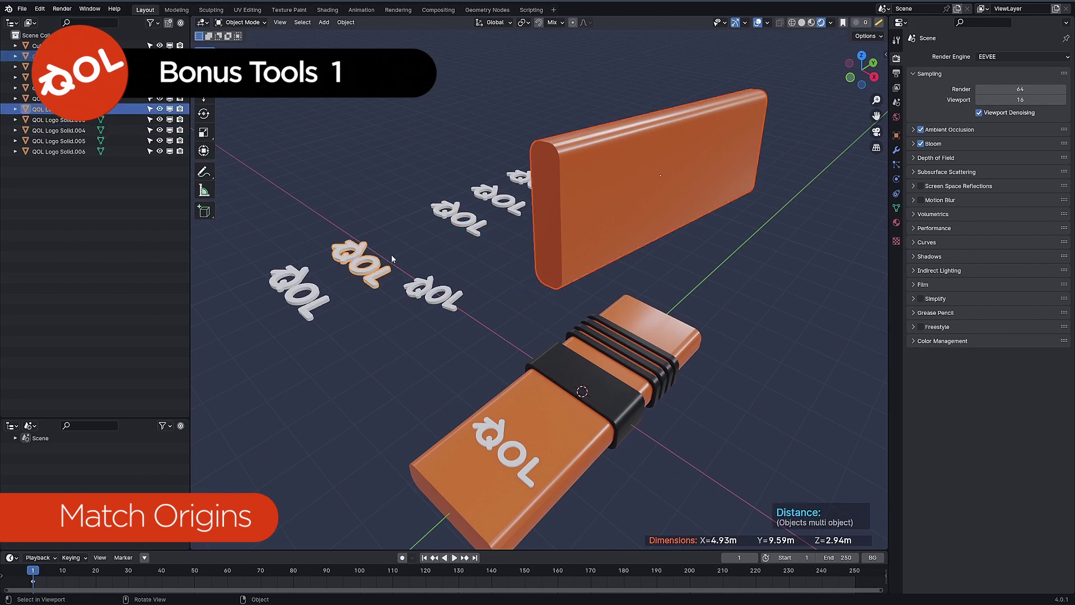
middle_click_drag(533, 312, 508, 305)
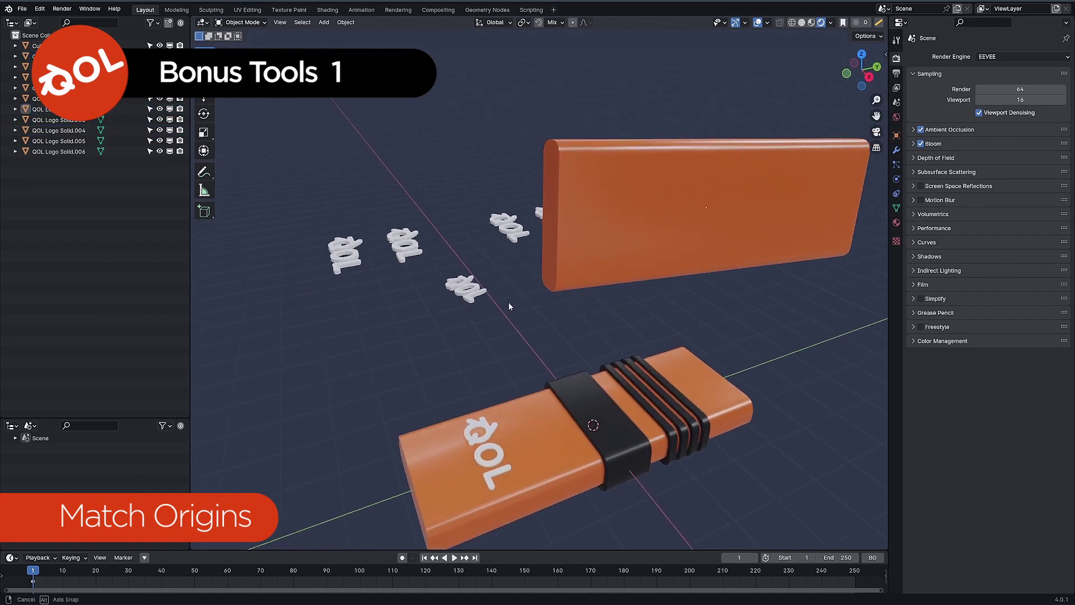
Step: Move the orange slab further to the right
left_click(603, 260)
middle_click_drag(592, 275, 524, 303)
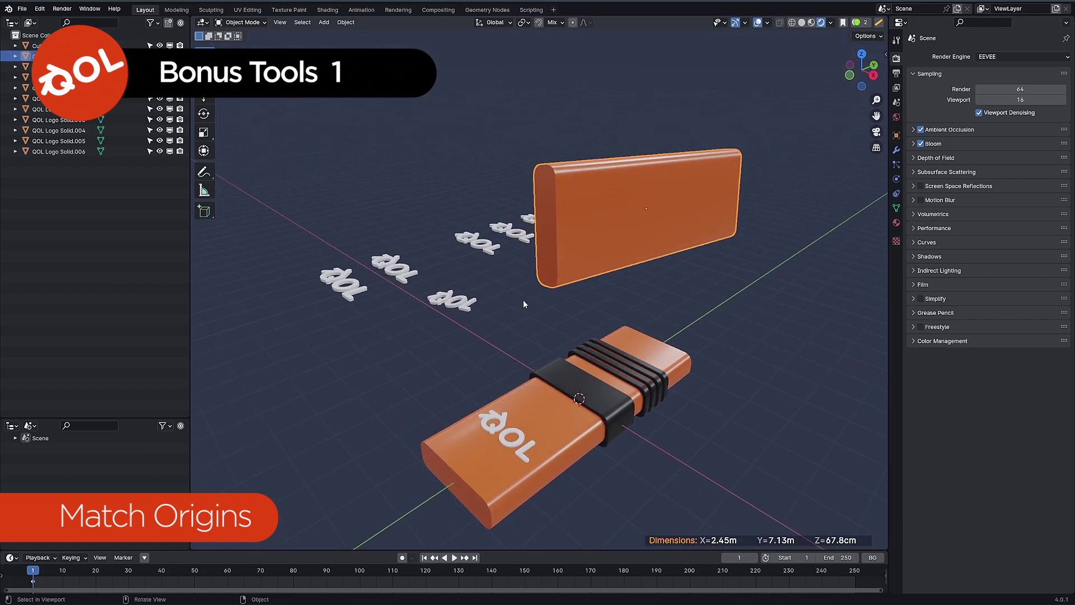
left_click(456, 309)
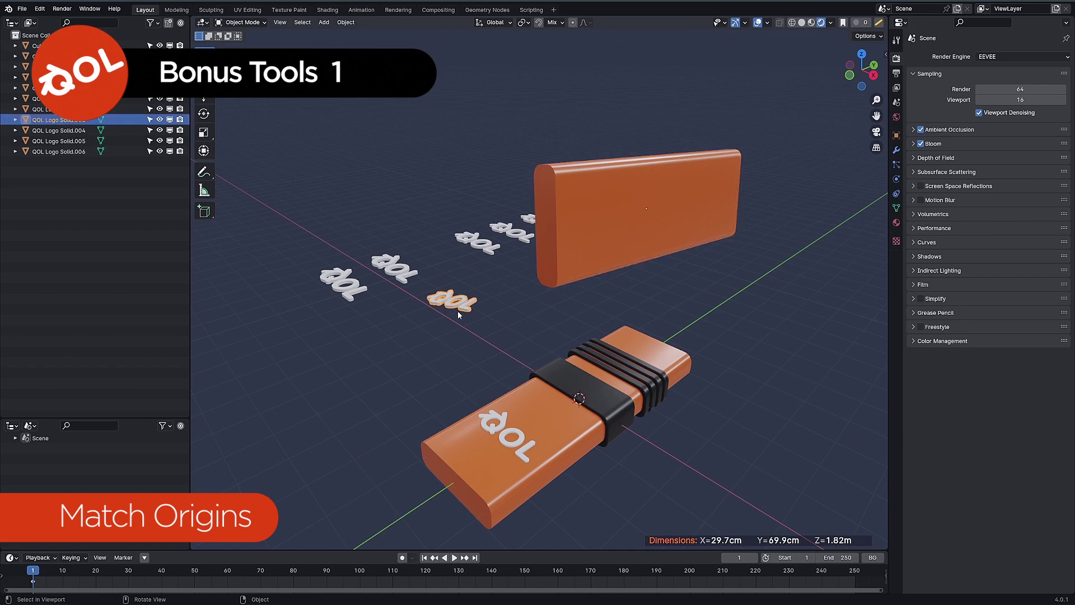
left_click(610, 267)
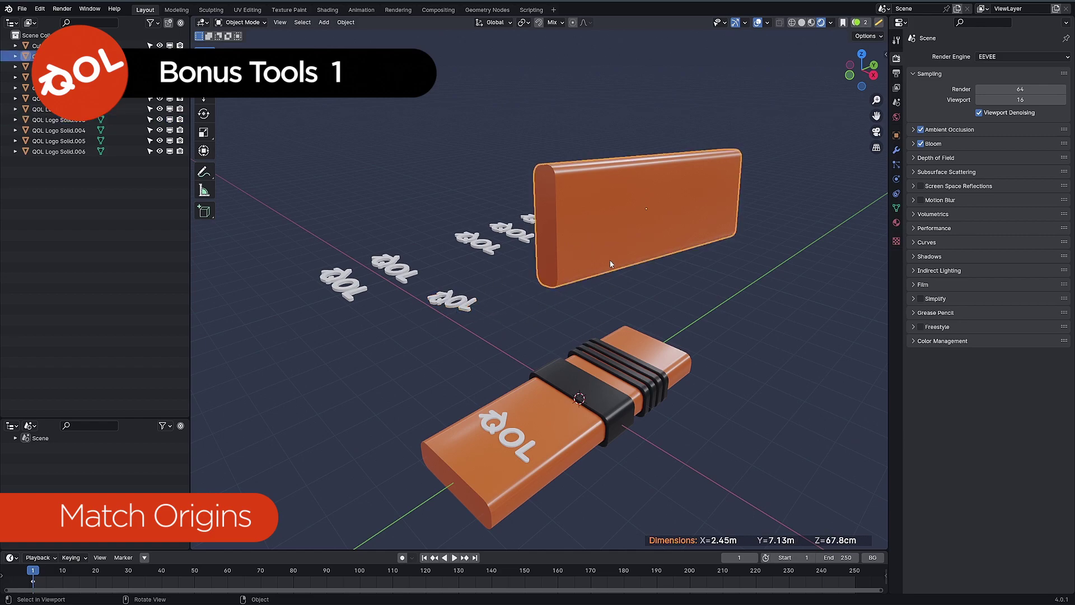
key("g")
left_click(752, 293)
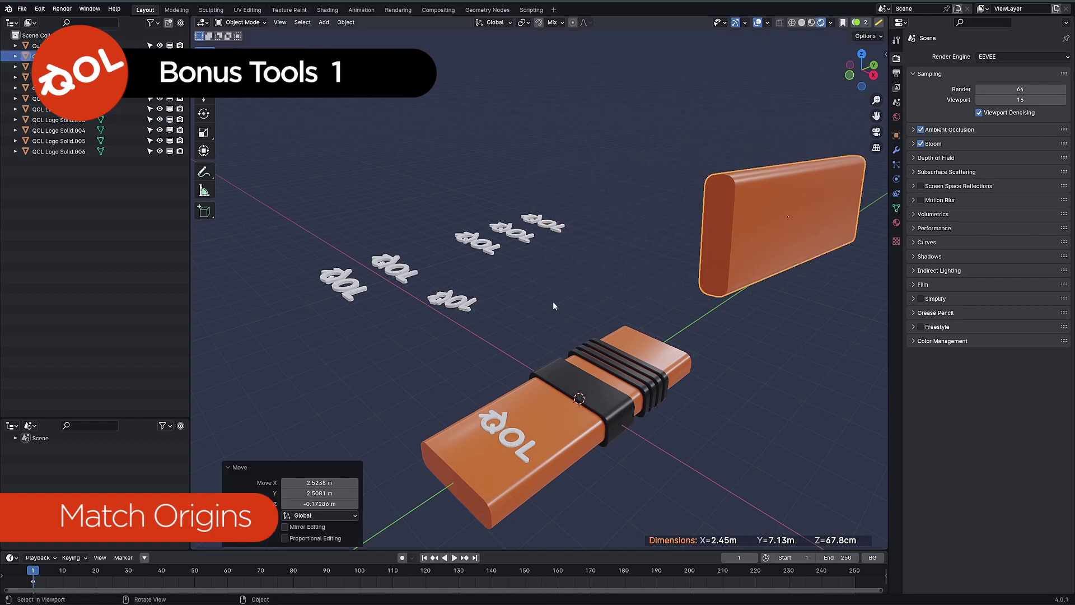
Step: Tilt one QOL logo, then give it and the slab a matching origin with QOL Match Origin
left_click(466, 307)
key("r")
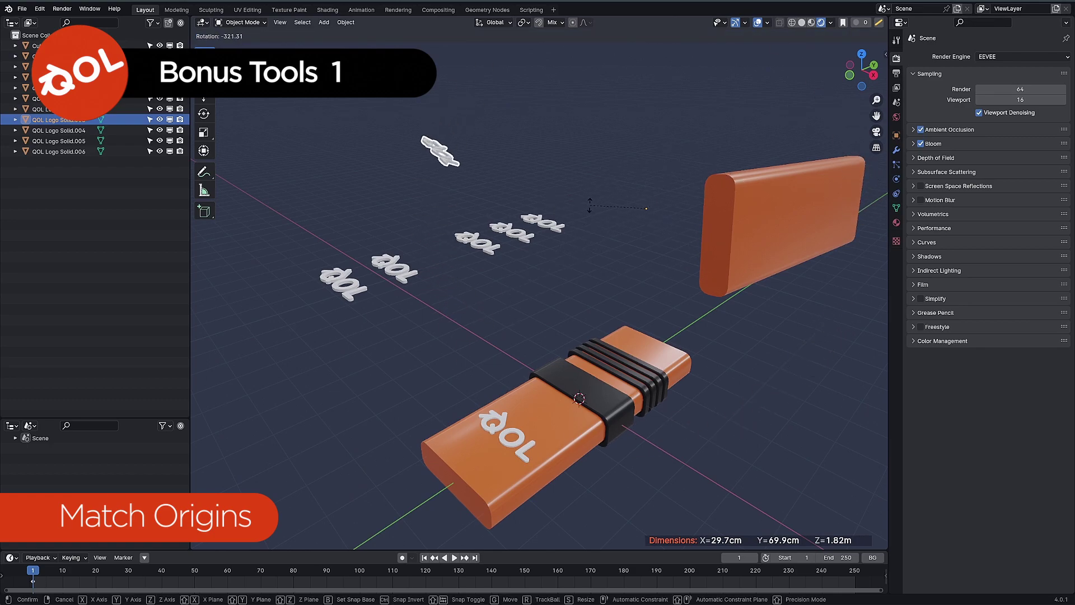
left_click(589, 206)
left_click(752, 225, "shift")
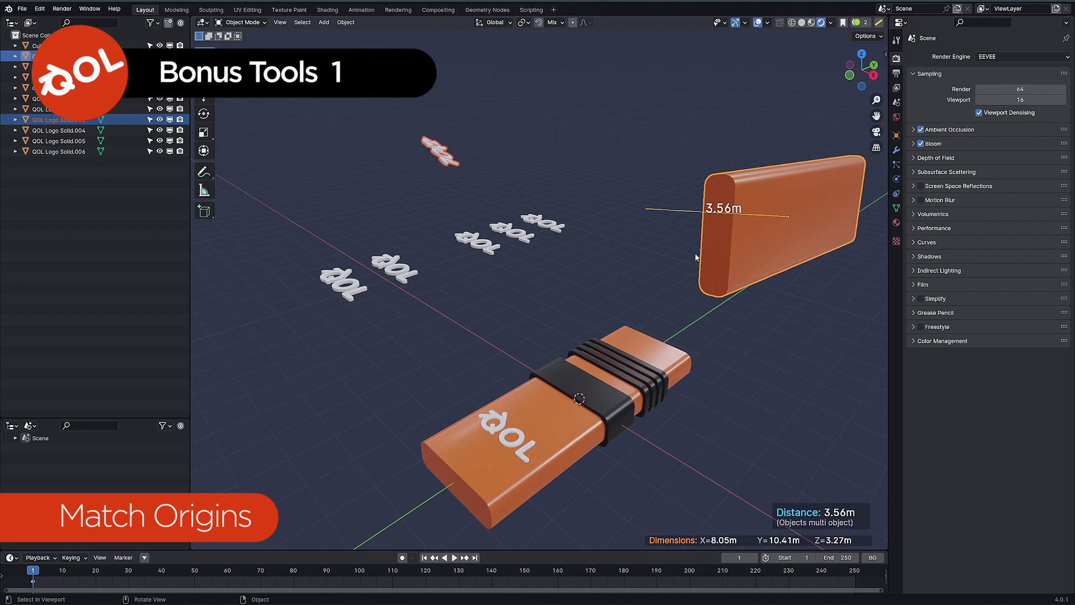
right_click(589, 241)
mouse_move(587, 245)
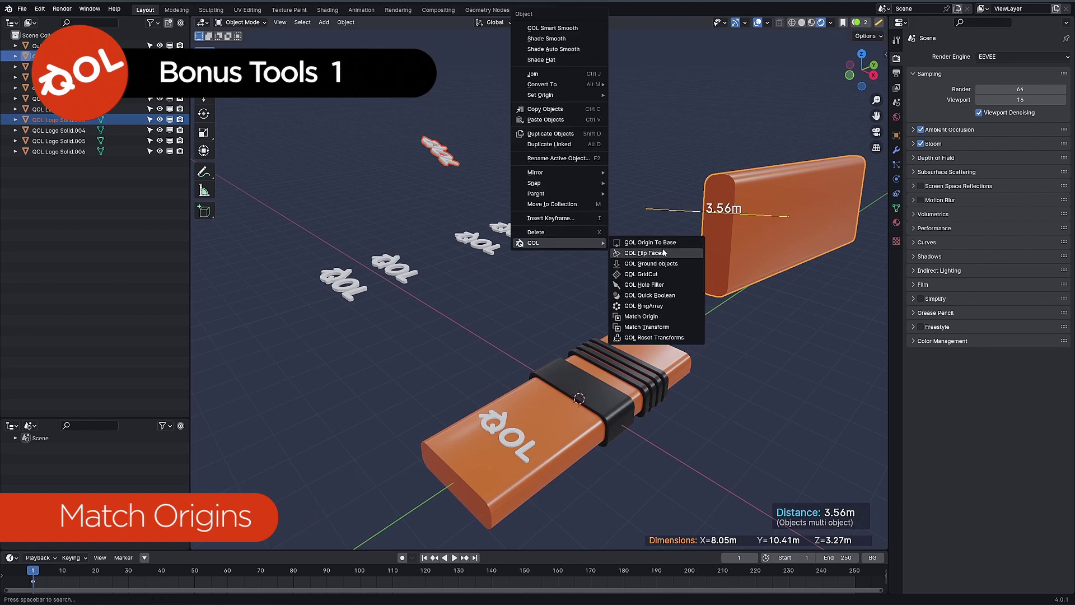
left_click(649, 317)
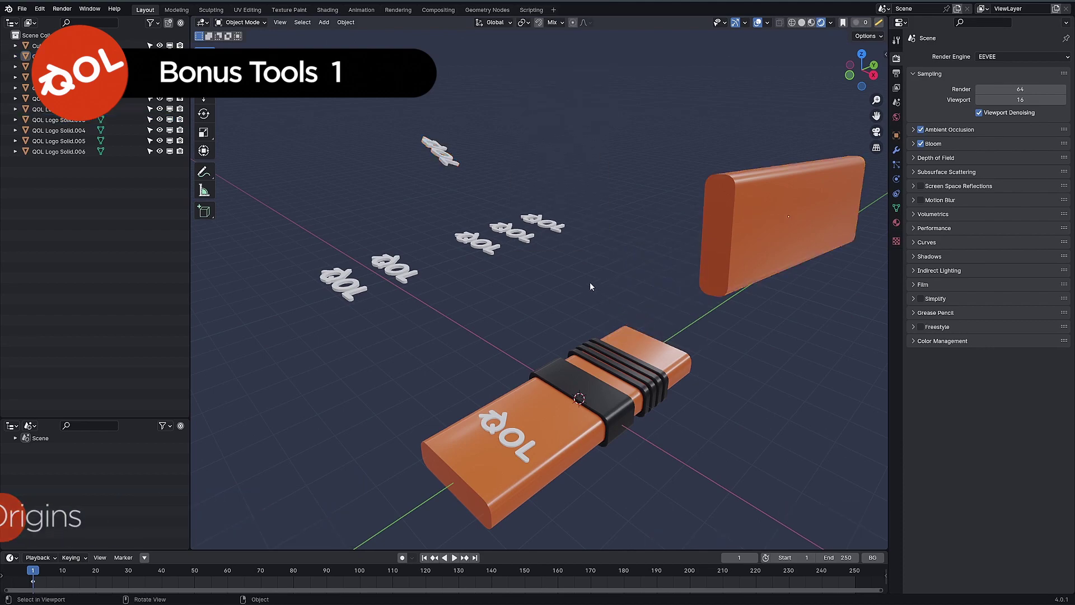
left_click(441, 159)
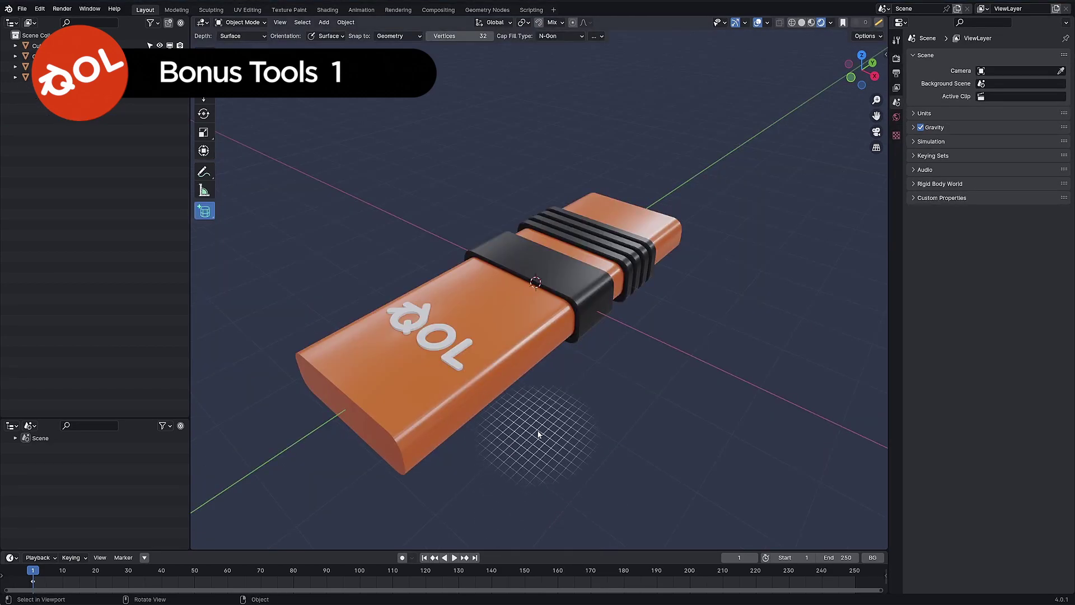
Step: Lift the orange USB body away from its caps and tilt it
middle_click_drag(538, 432, 566, 427)
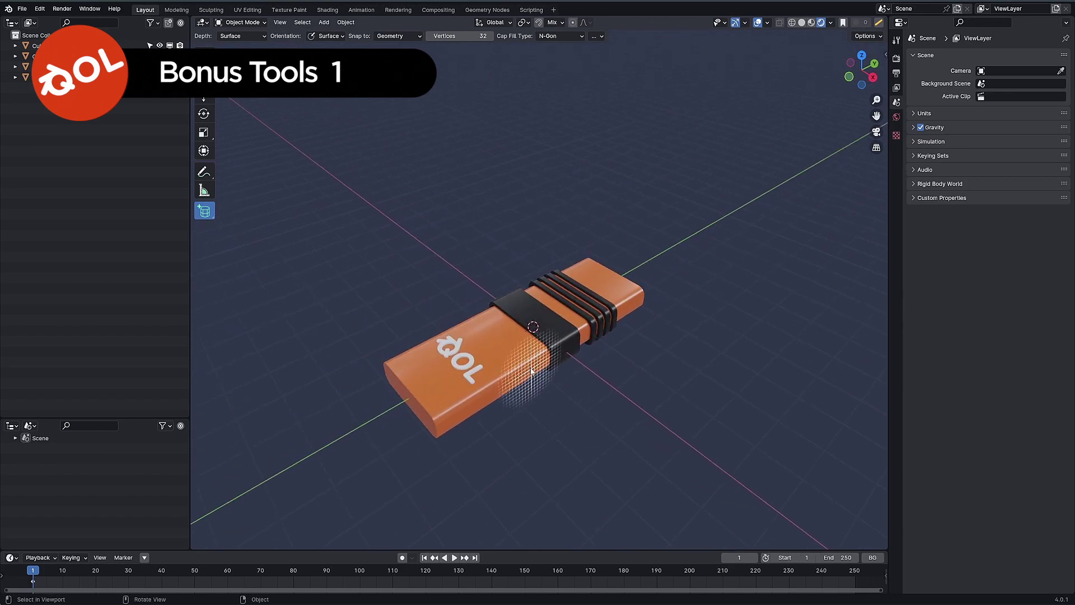
left_click(523, 390)
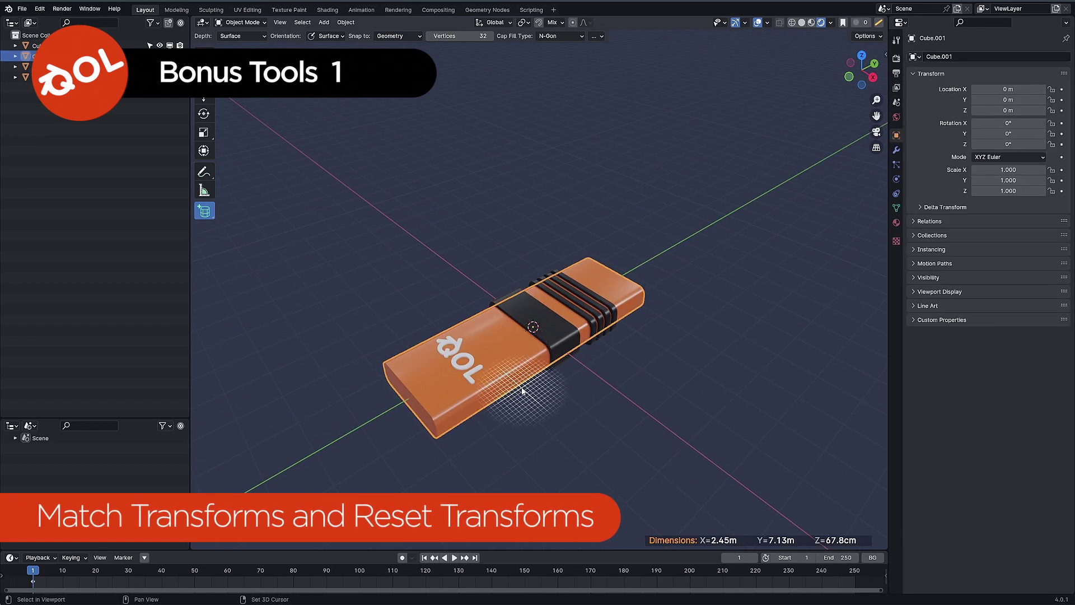
key("g")
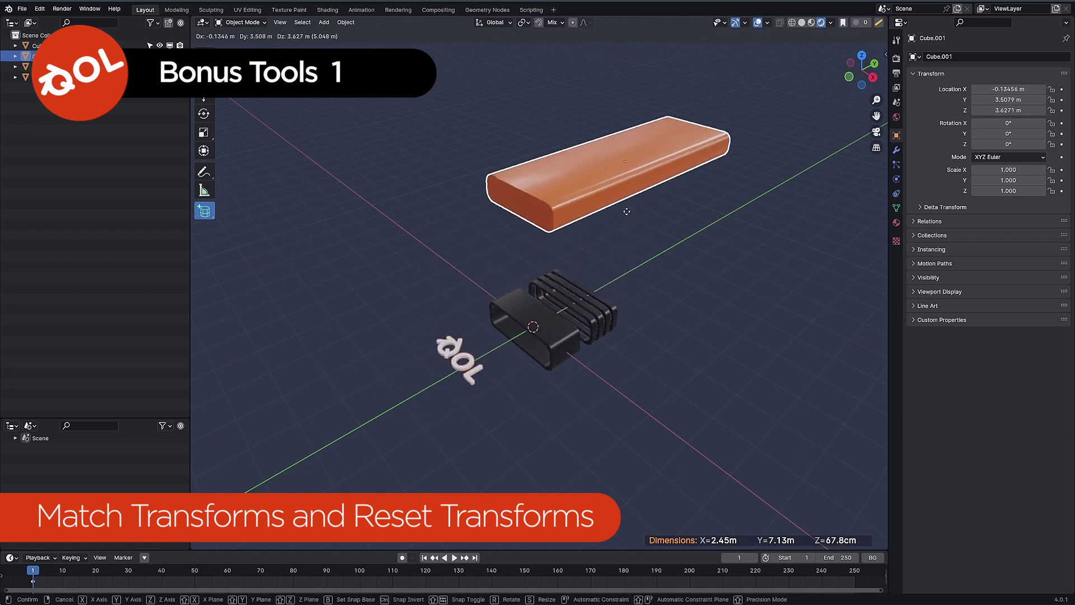
left_click(675, 199)
middle_click_drag(698, 288, 619, 293)
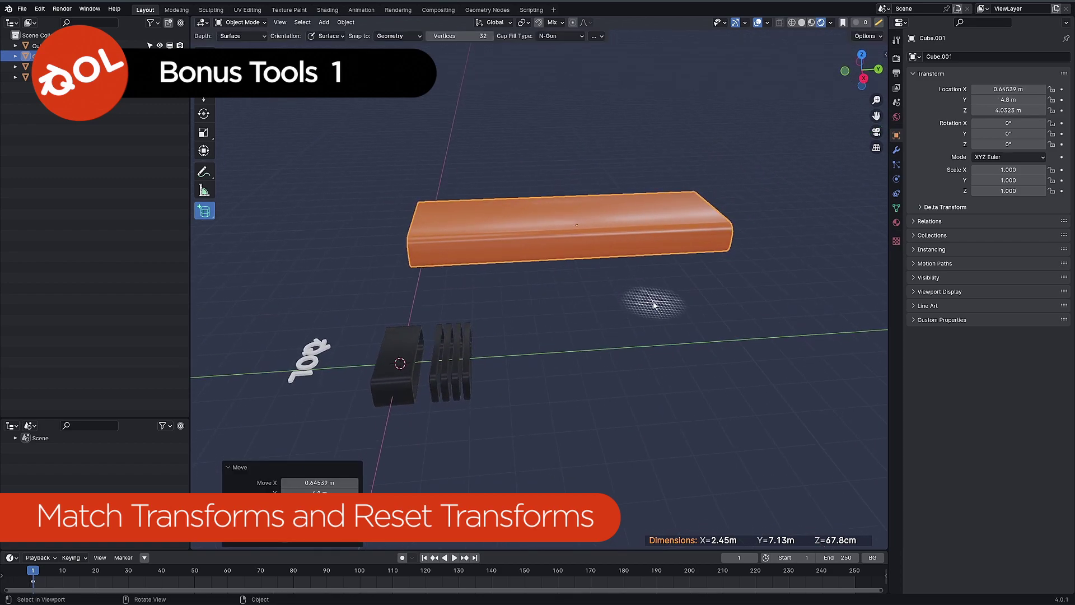
key("r")
left_click(563, 313)
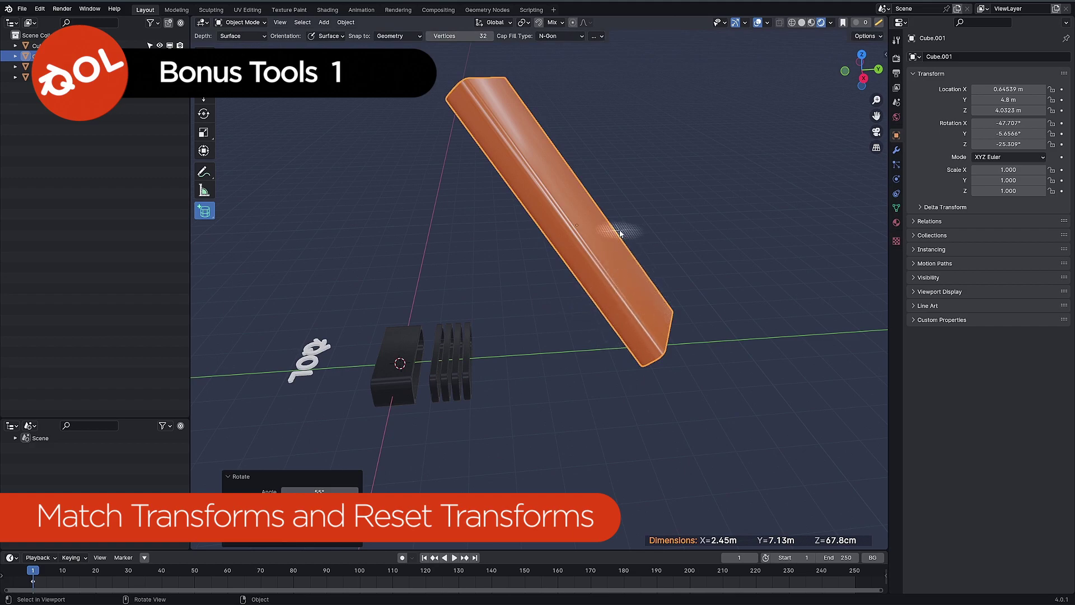
Step: Reposition the tilted body and shrink it to 0.363 scale
key("g")
left_click(677, 239)
middle_click_drag(676, 238, 700, 304)
key("s")
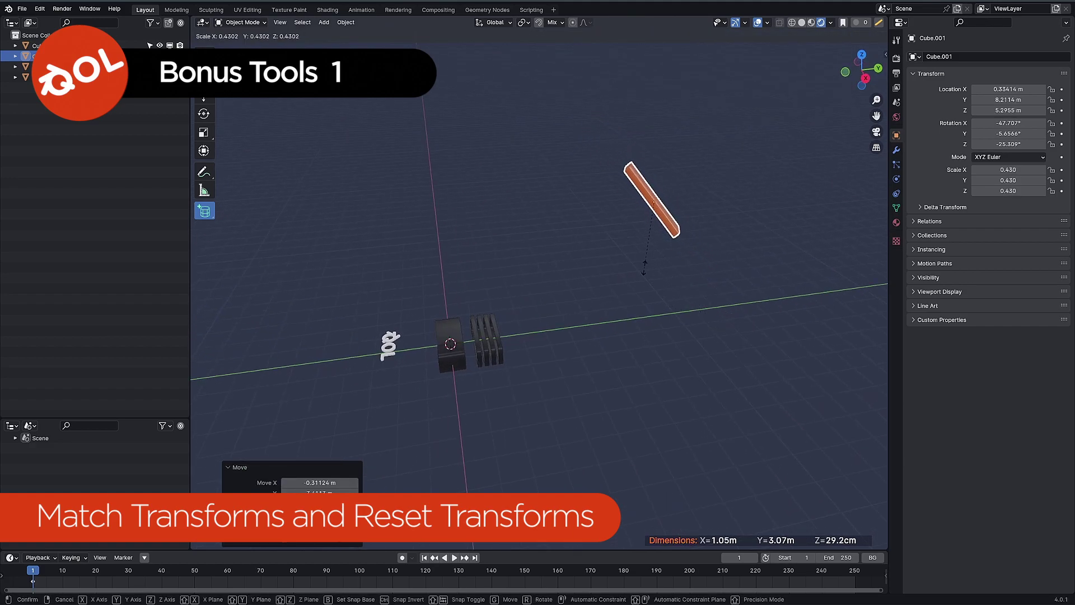
left_click(629, 241)
mouse_move(629, 241)
middle_mouse_down()
mouse_move(524, 236)
mouse_move(552, 241)
mouse_move(546, 226)
mouse_move(630, 254)
middle_mouse_up()
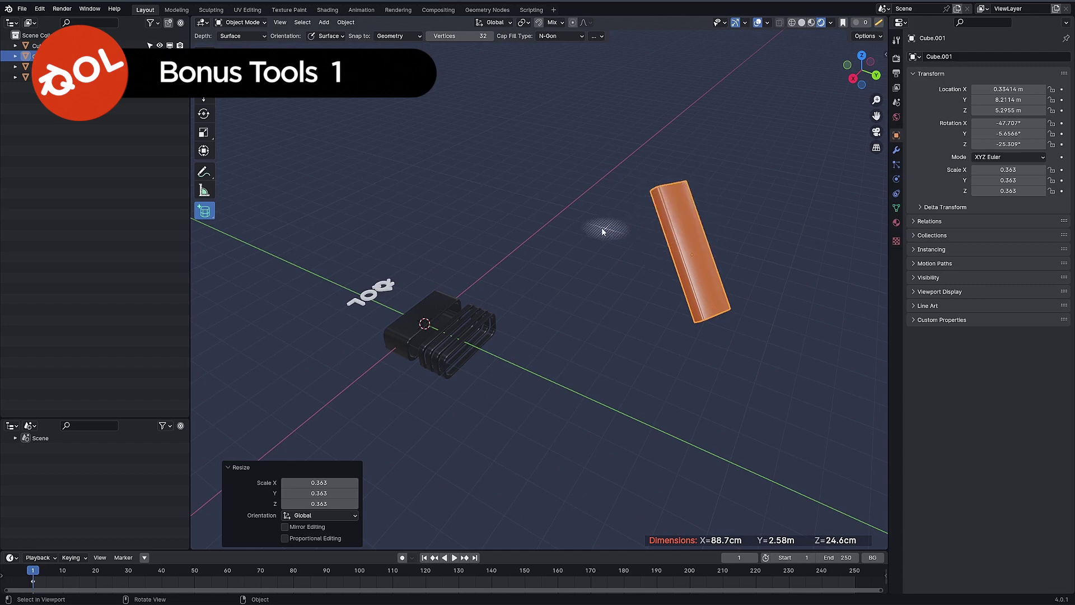
key("w")
middle_click_drag(609, 229, 669, 244)
Step: Duplicate the orange bar and reset the copy's transforms with QOL Reset Transforms
key("shift+d")
left_click(631, 208)
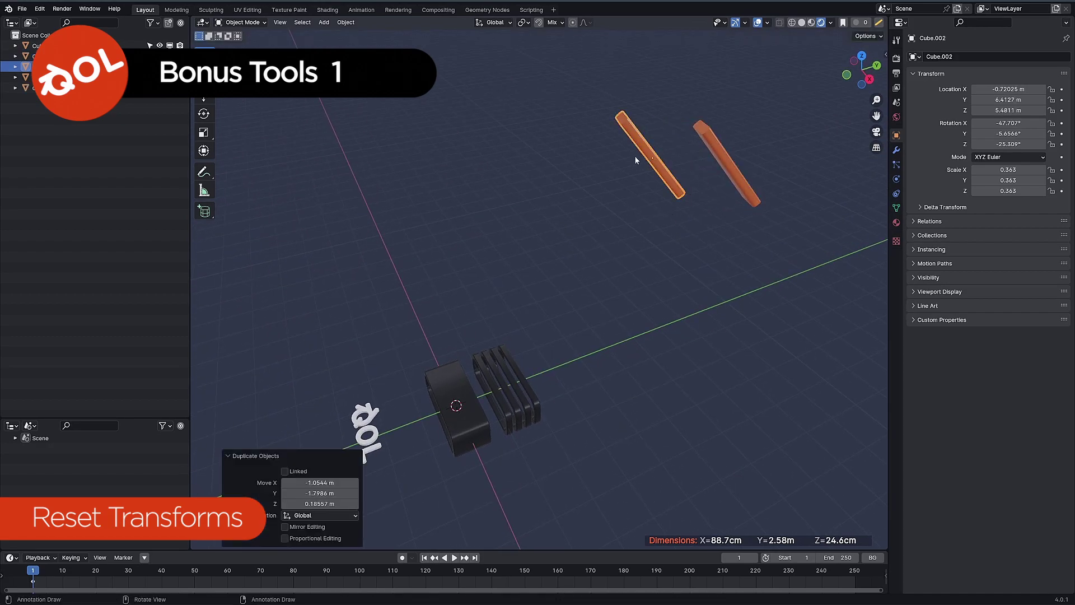
right_click(614, 227)
mouse_move(615, 231)
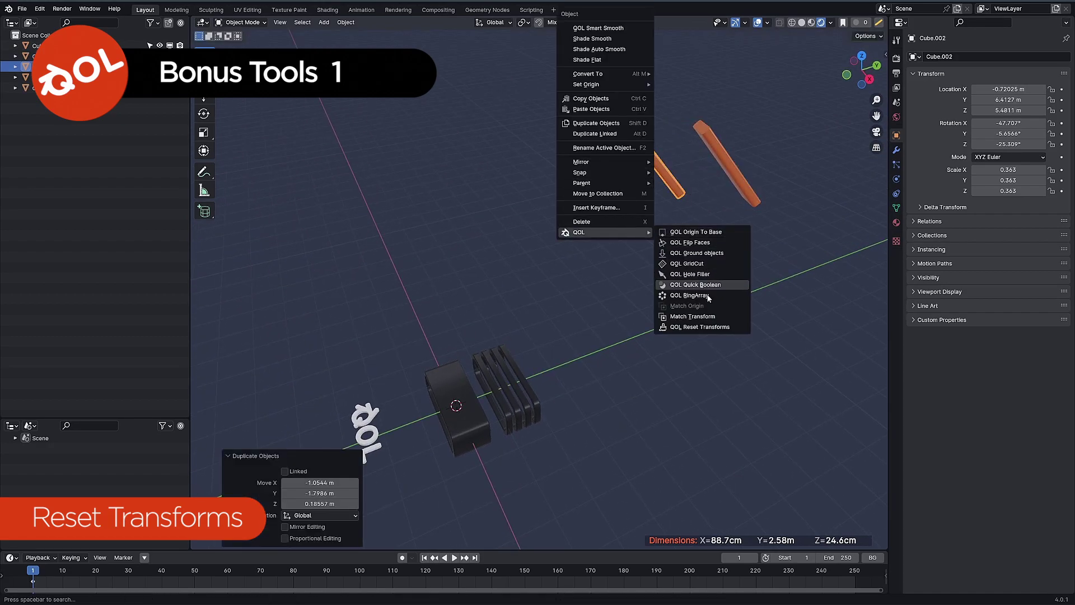
left_click(707, 327)
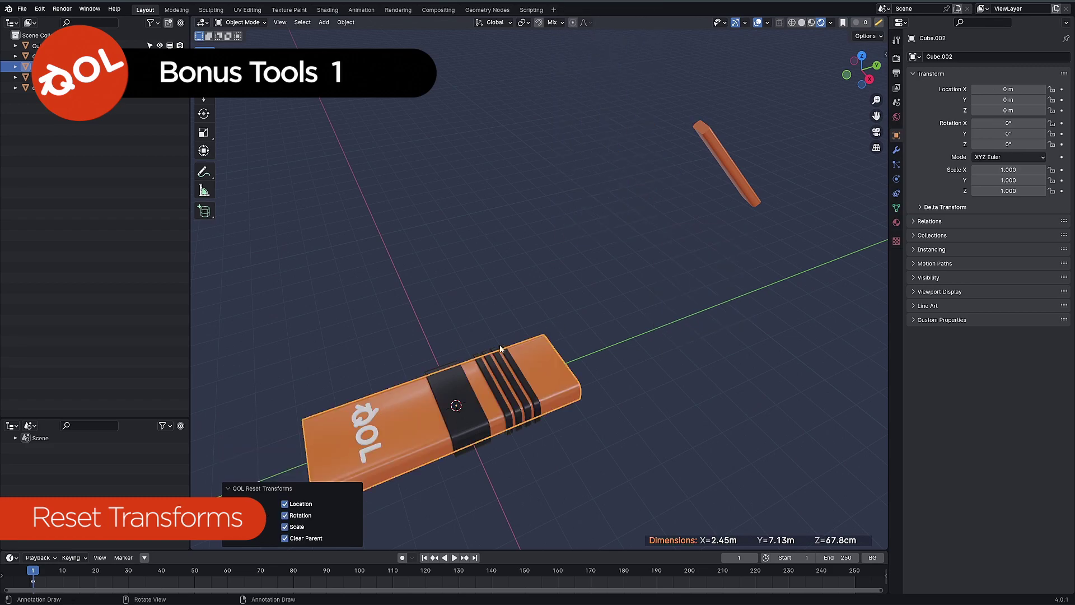
Step: Inspect the reset bar from a new angle and reselect it
middle_click_drag(515, 353, 534, 280)
left_click(535, 280)
middle_click_drag(607, 224, 439, 297)
left_click(555, 320)
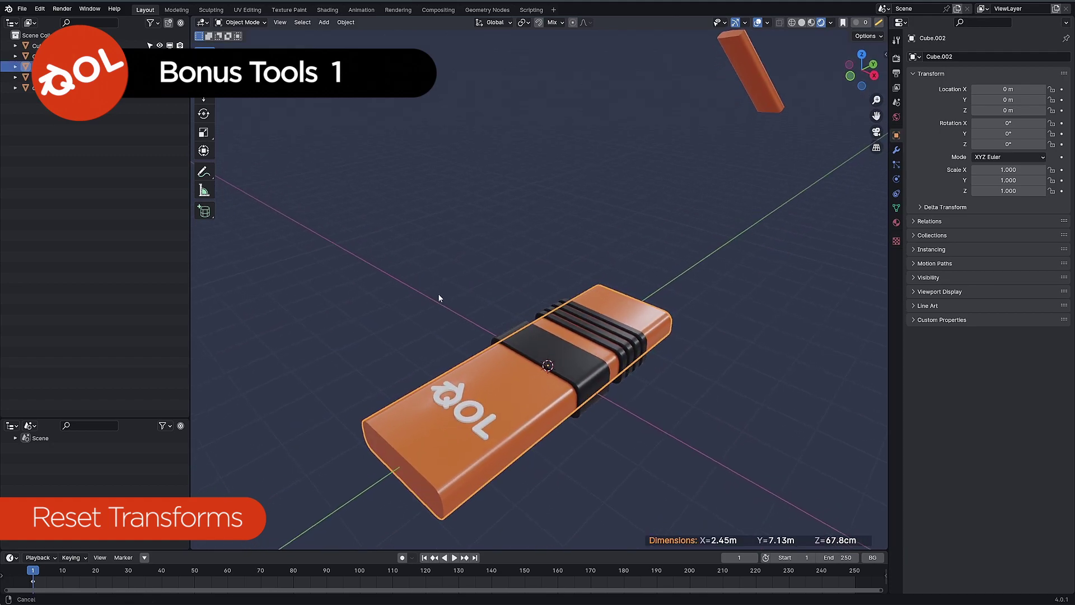
left_click(204, 212)
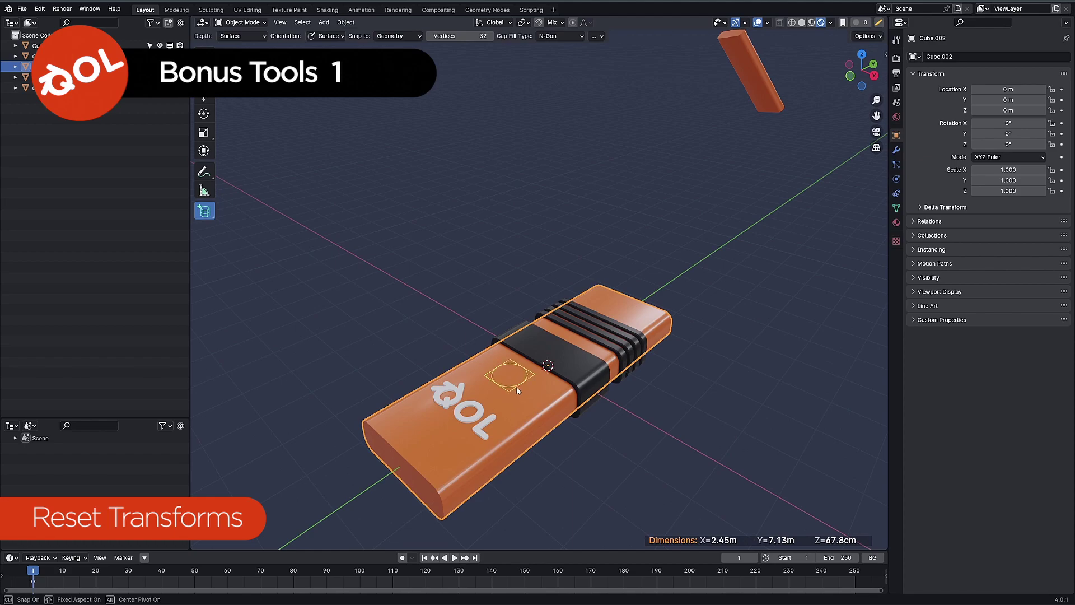
Step: Add a cylinder button on top of the bar, nudge it, and join it into the orange body
left_click(532, 382)
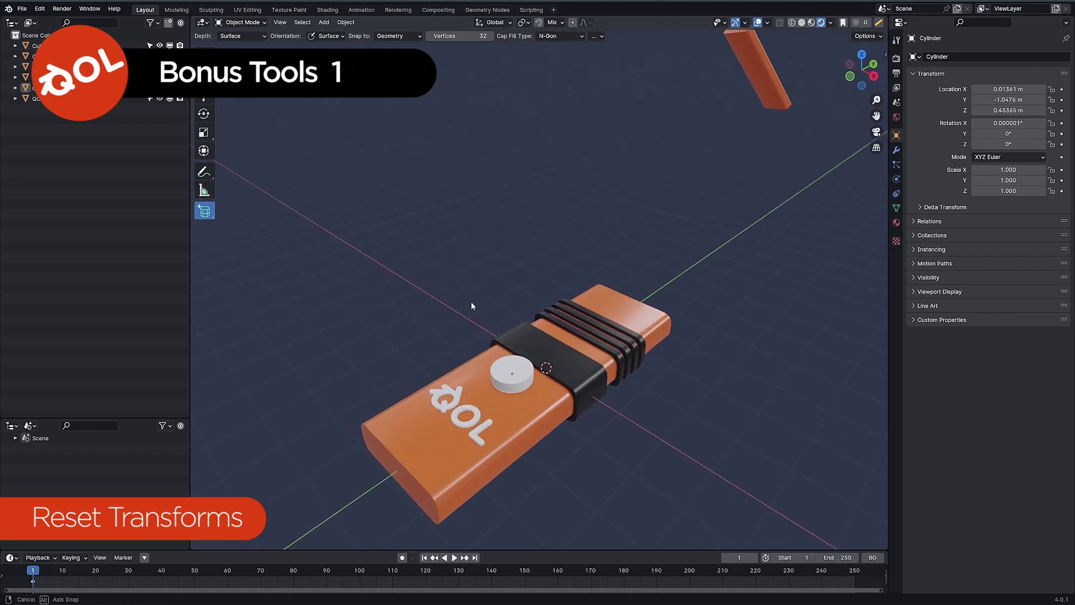
middle_click_drag(469, 306, 505, 377)
left_click(496, 365)
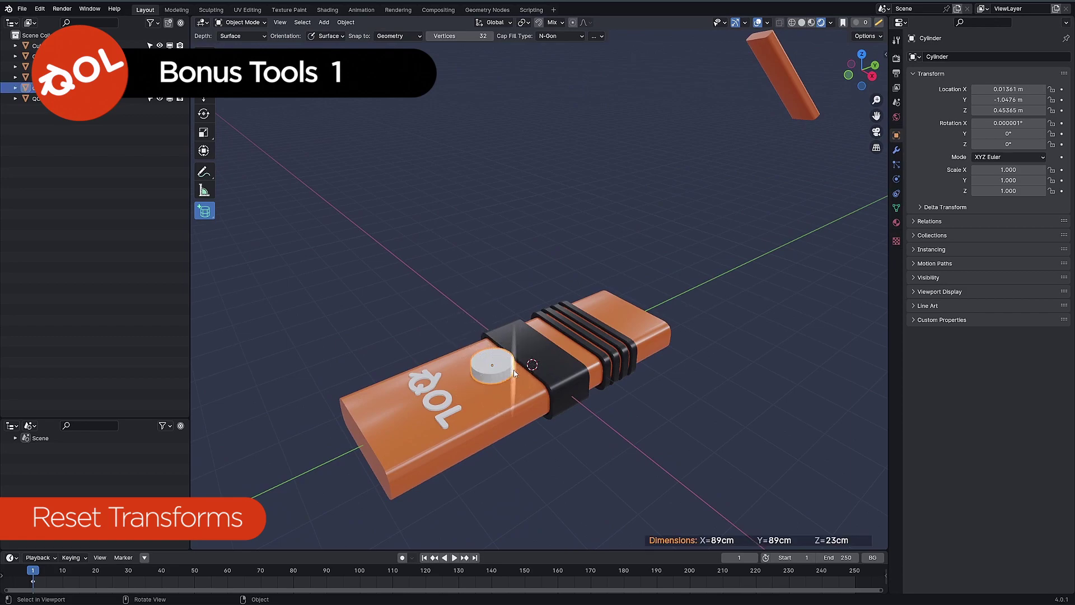
key("g")
left_click(504, 378)
left_click(497, 421, "shift")
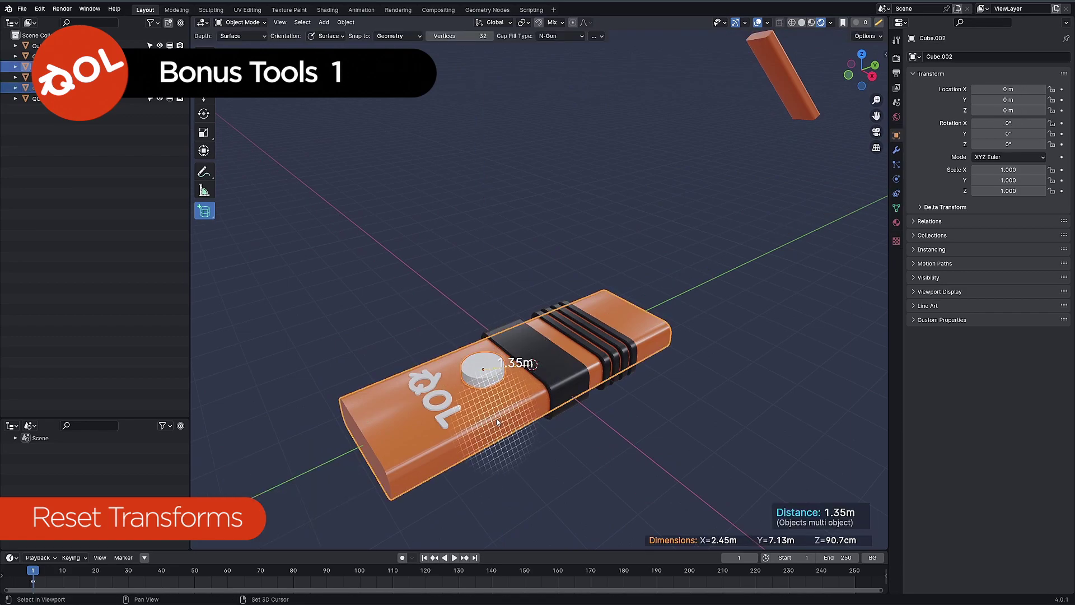
key("ctrl+j")
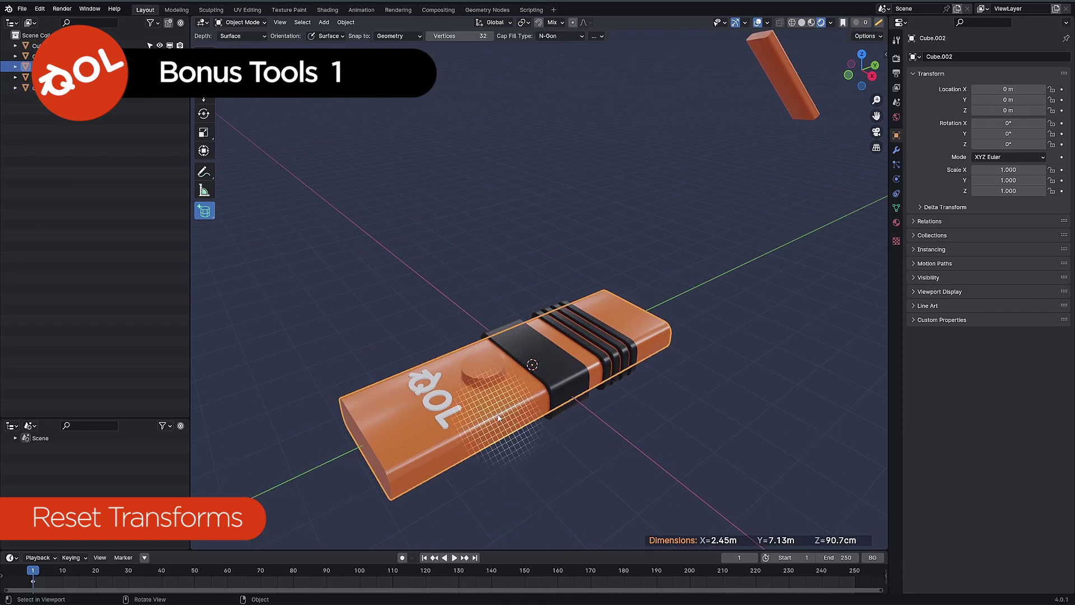
Step: Place another cylinder beside Cube.002 and return to object selection
left_click(595, 471)
middle_click_drag(595, 471, 644, 336)
left_click(621, 327)
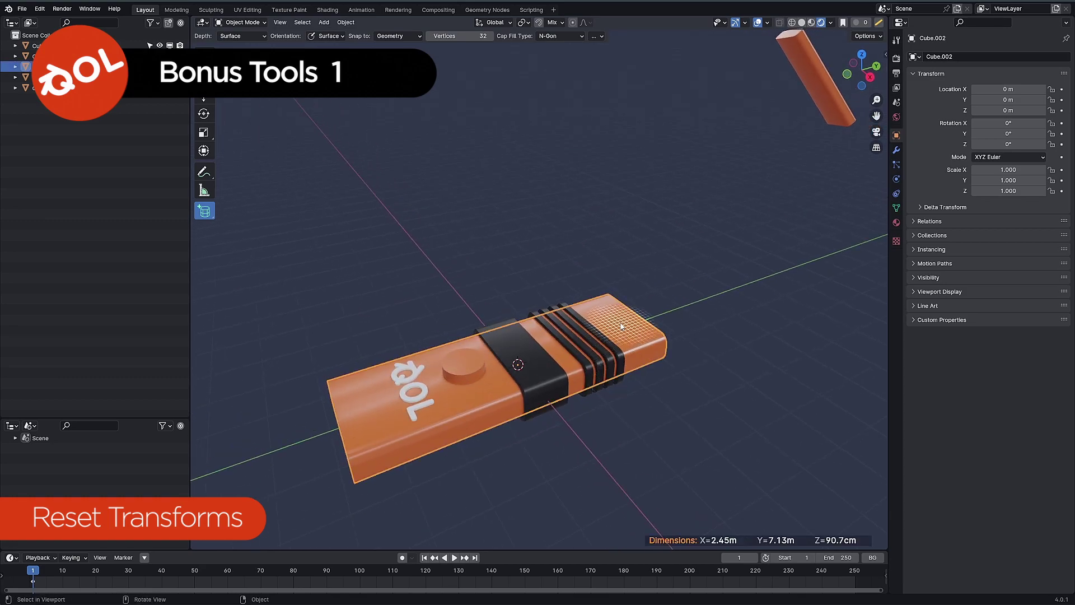
mouse_move(602, 386)
middle_mouse_down()
mouse_move(580, 374)
mouse_move(546, 378)
mouse_move(555, 411)
mouse_move(485, 389)
mouse_move(610, 374)
middle_mouse_up()
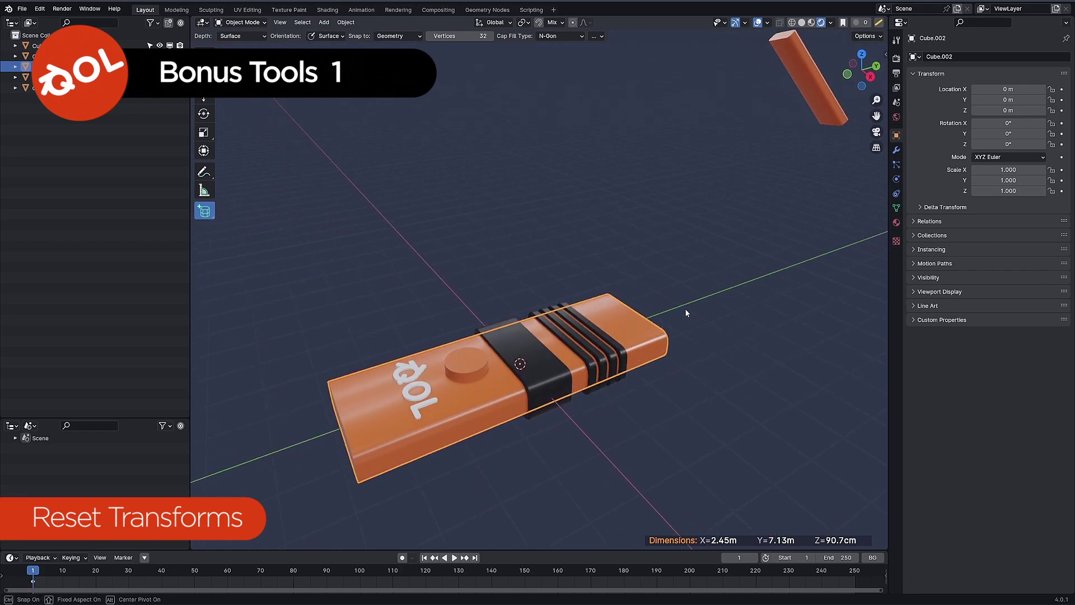
left_click(709, 256)
middle_click_drag(712, 252, 619, 277)
key("w")
left_click(731, 255)
middle_click_drag(529, 283, 616, 259)
middle_click_drag(696, 250, 619, 278)
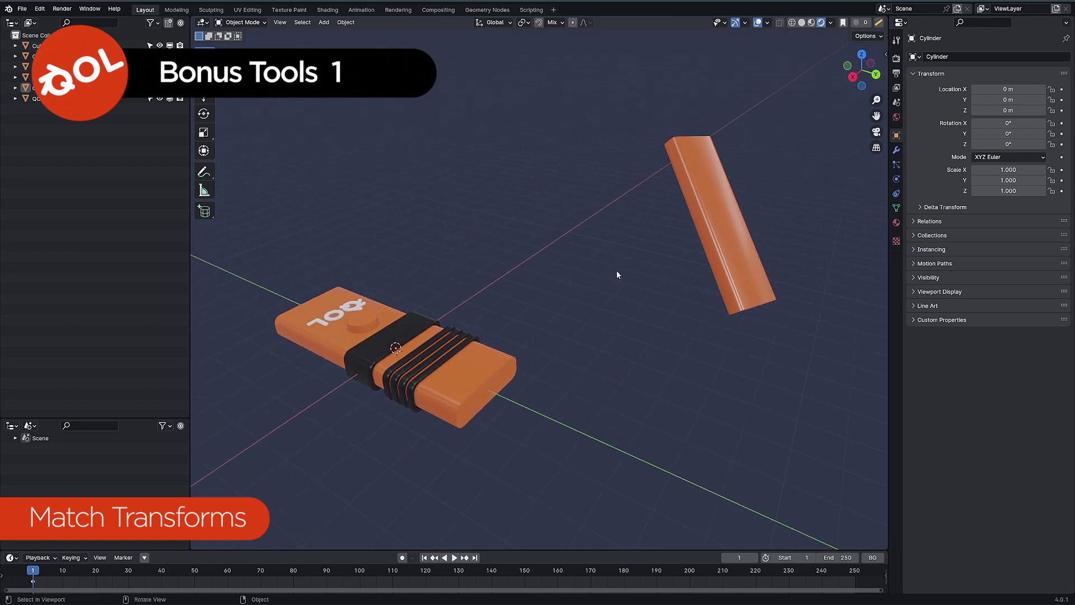
Step: Apply QOL Match Transform with Replace, putting the logo box at the tilted stick's transform
left_click(487, 362)
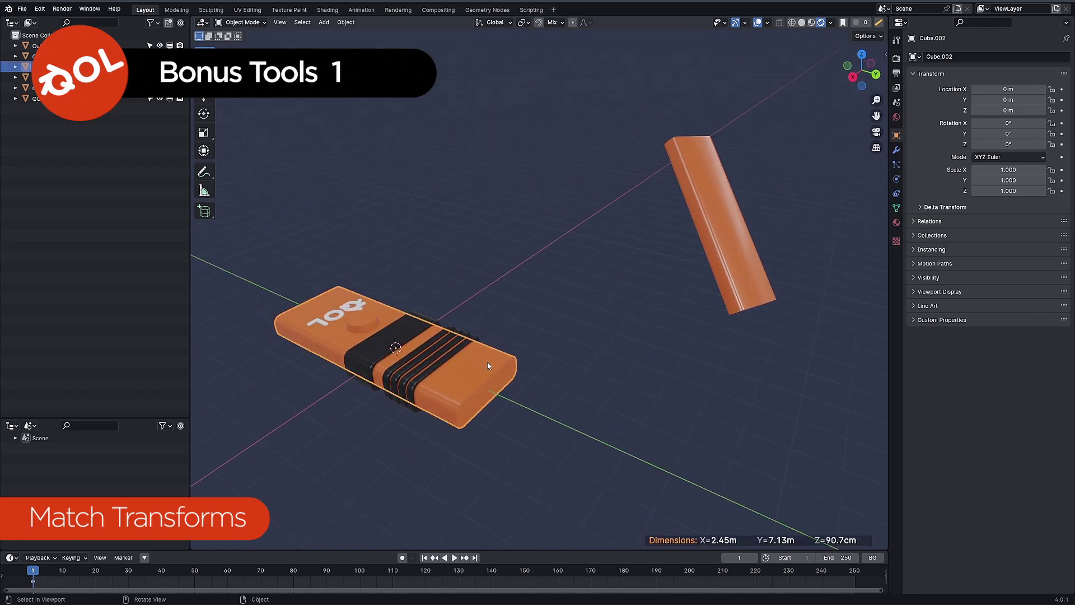
left_click(717, 188, "shift")
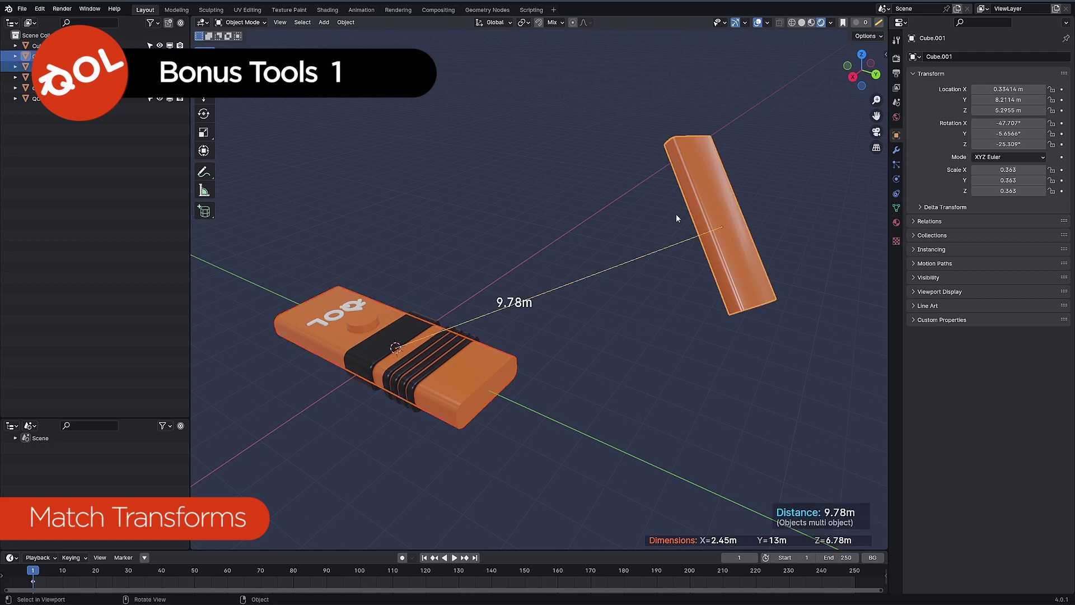
right_click(724, 248)
mouse_move(724, 248)
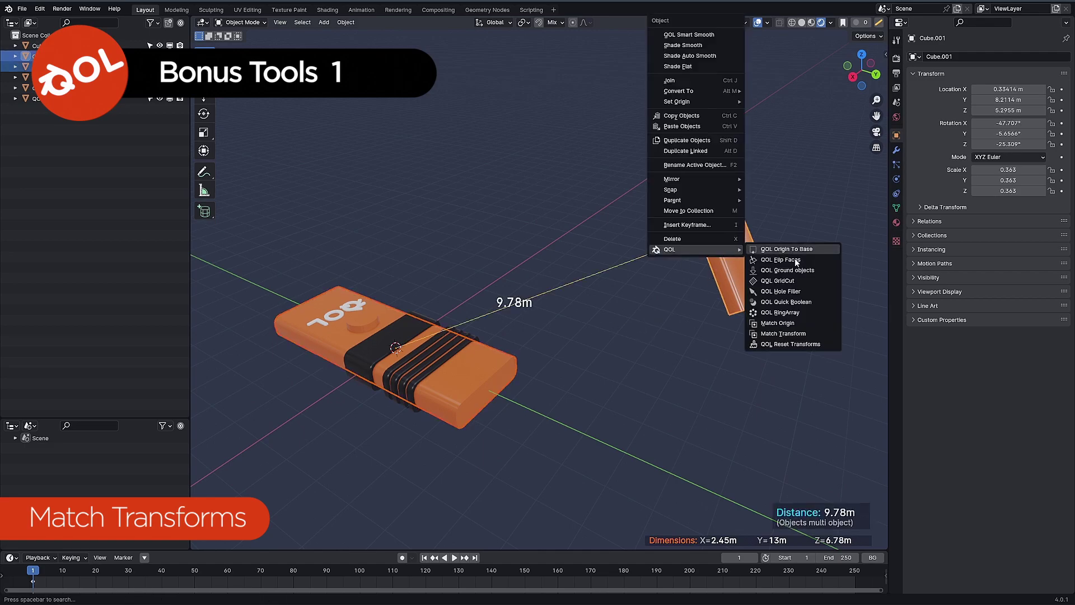
left_click(778, 334)
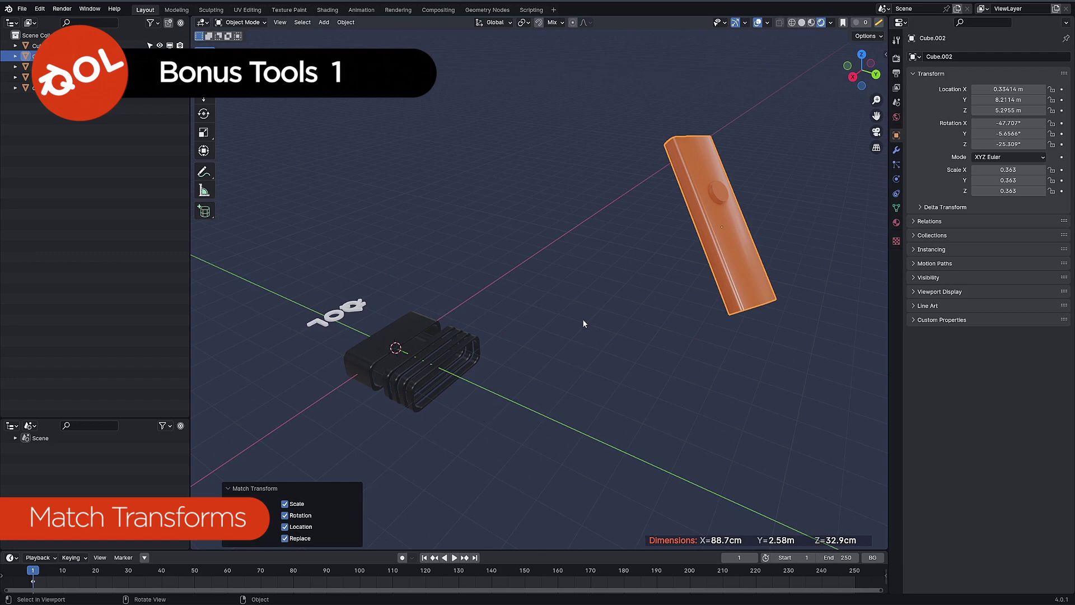
Step: Select the ribbed grille and the black block body
left_click(668, 291)
left_click(727, 200)
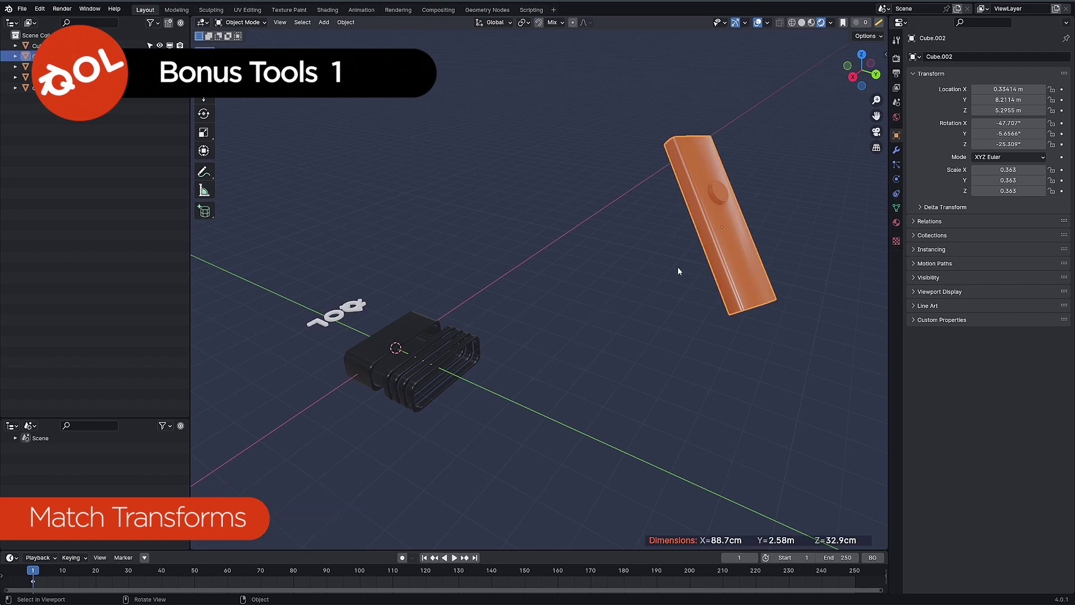
middle_click_drag(597, 327, 577, 336)
left_click(454, 349)
left_click(411, 324, "shift")
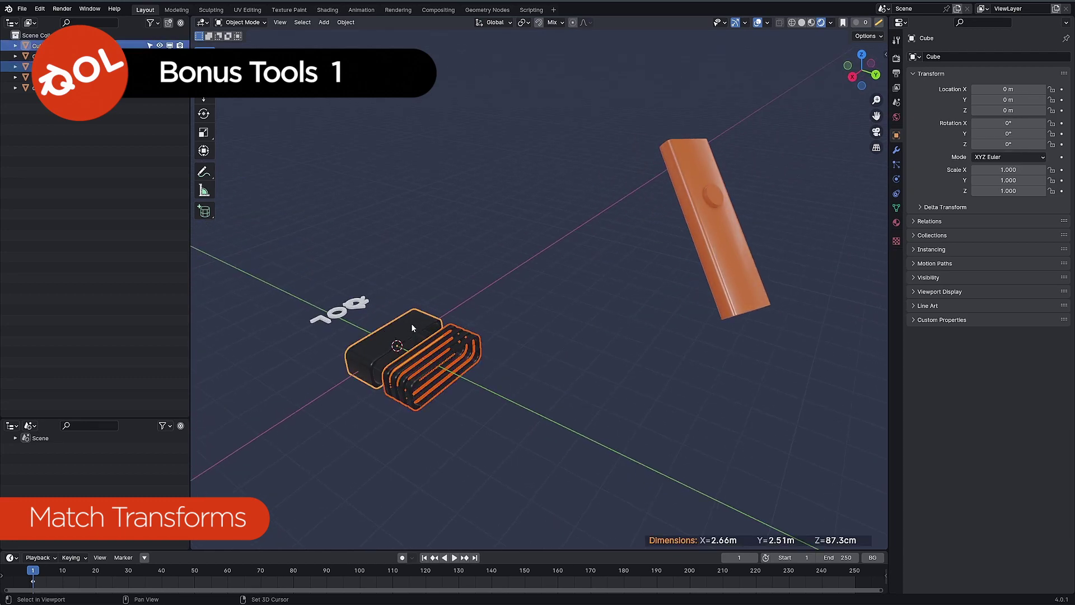
Step: Match the grille and black block to the tilted stick's transform, with Replace unchecked
left_click(700, 217, "shift")
right_click(701, 218)
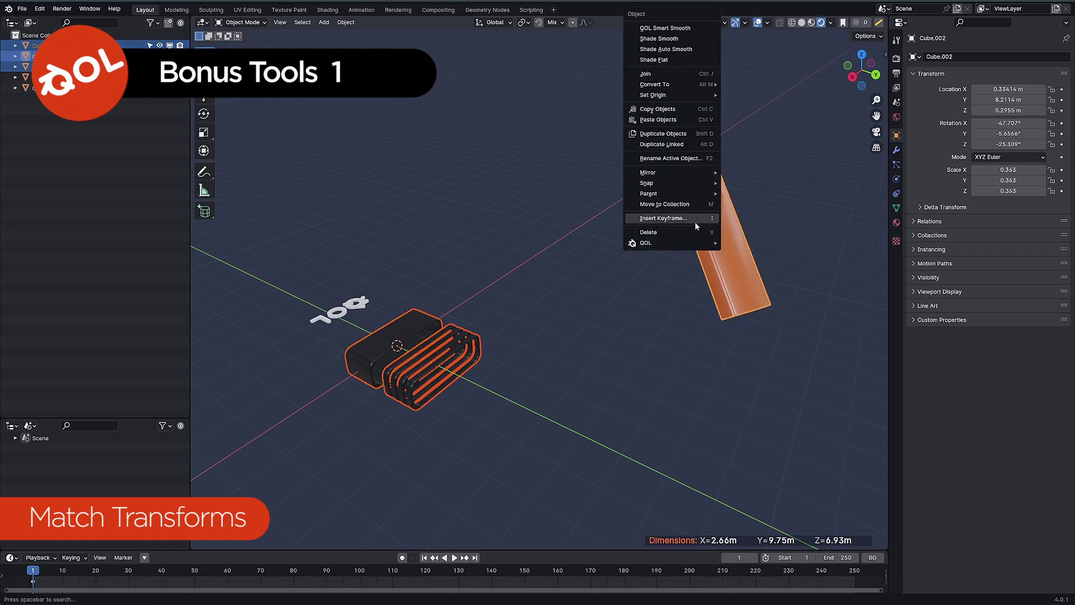
mouse_move(677, 239)
left_click(759, 326)
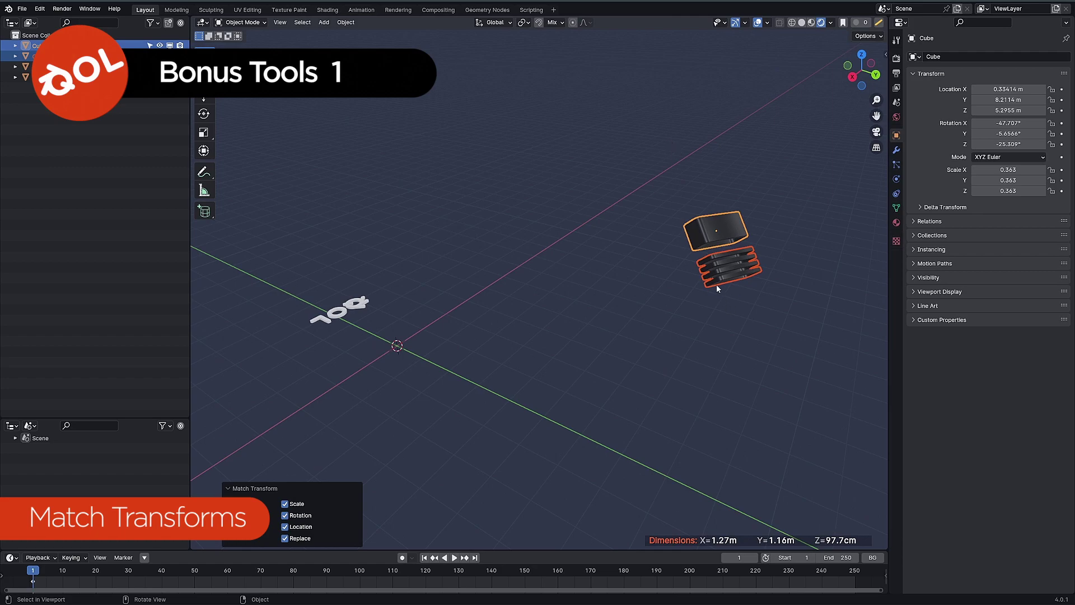
left_click(284, 538)
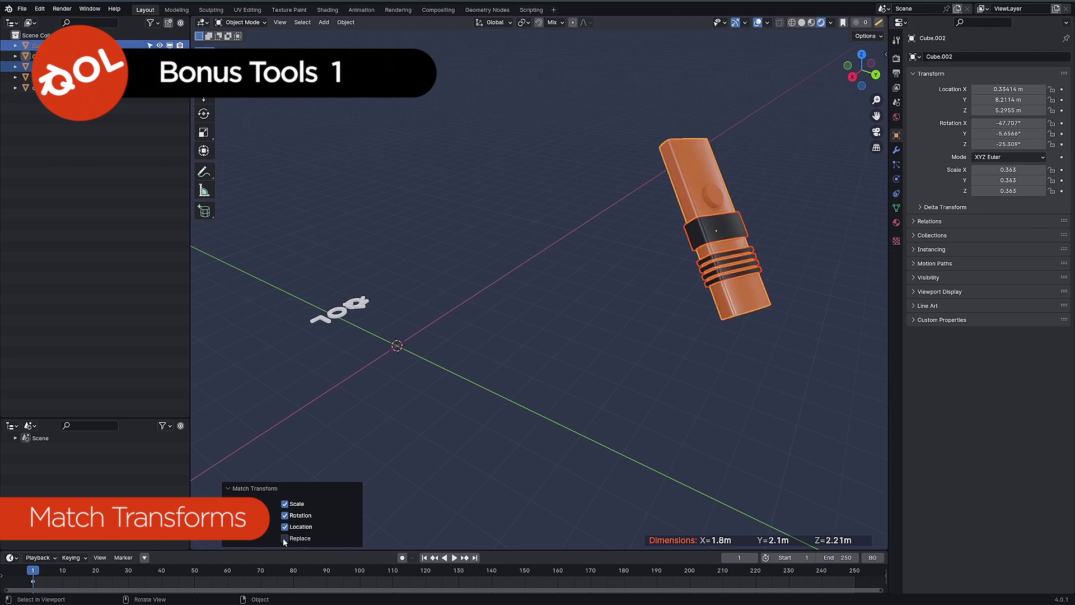
Step: Orbit around the model to inspect the alignment
left_click(666, 277)
middle_click_drag(707, 219, 675, 350)
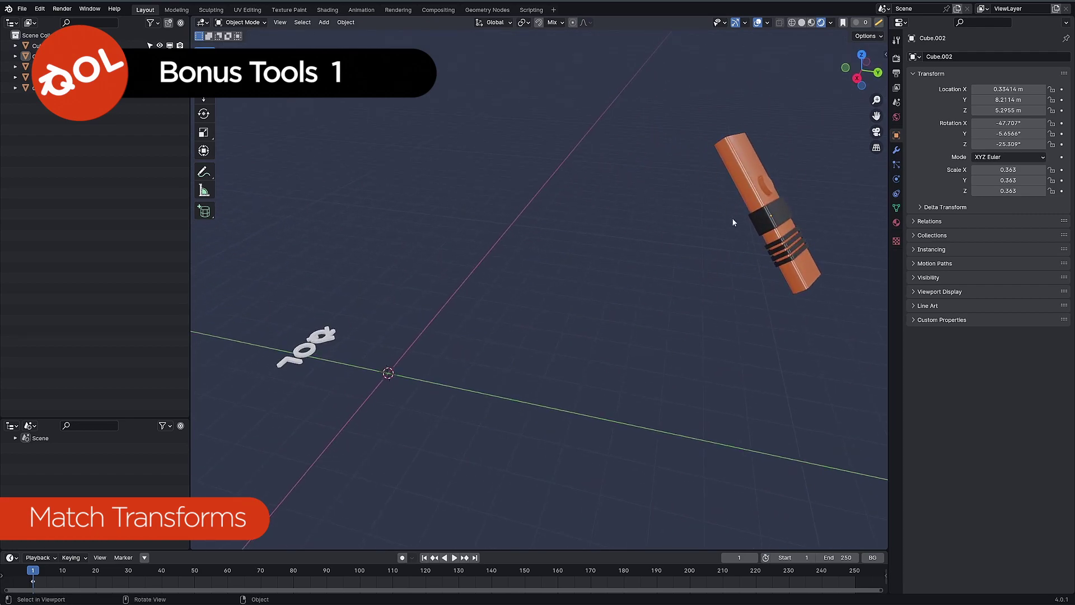
middle_click_drag(670, 303, 703, 296)
middle_click_drag(602, 355, 724, 350)
Step: Reset the ribbed rings' transforms to the world origin with QOL Reset Transforms
left_click(828, 312)
right_click(754, 337)
mouse_move(754, 337)
left_click(809, 434)
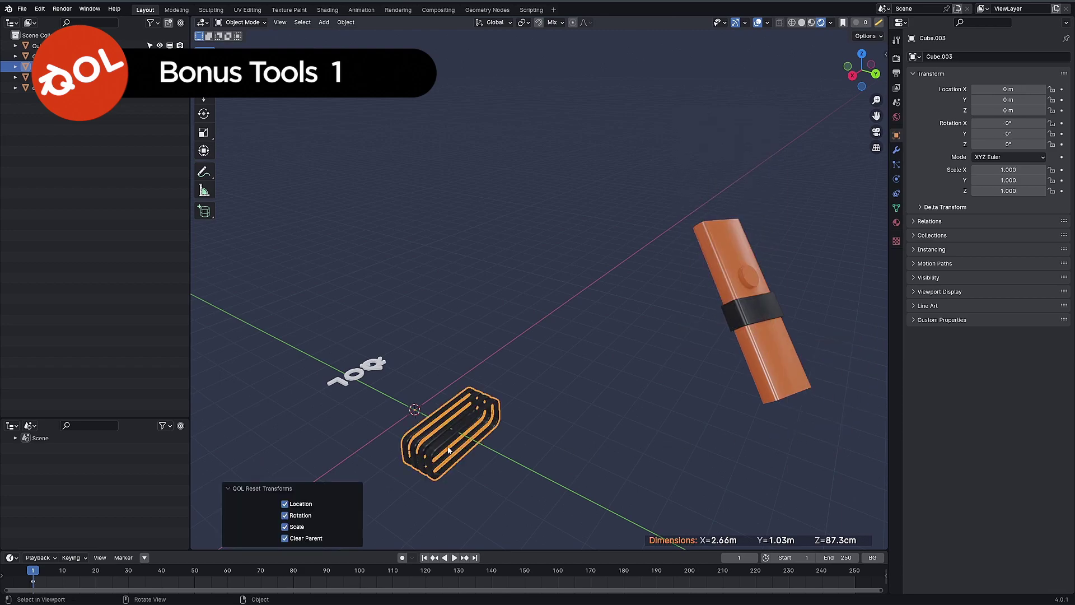
Step: Select the rings and the orange stick, checking each object's modifier list
left_click(539, 329)
middle_click_drag(539, 329, 549, 412)
left_click(466, 402)
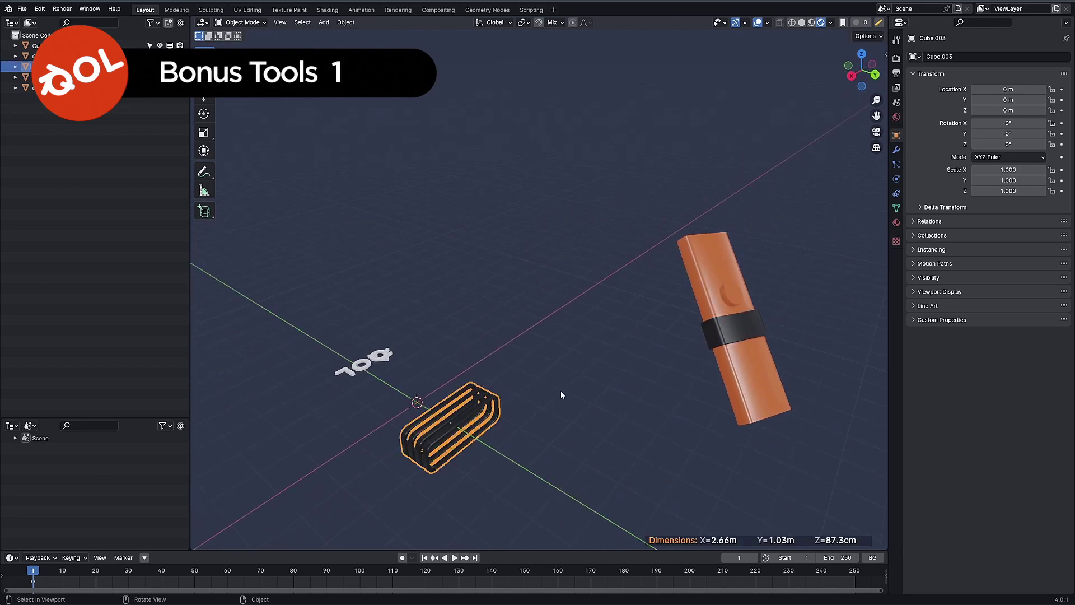
left_click(750, 355, "shift")
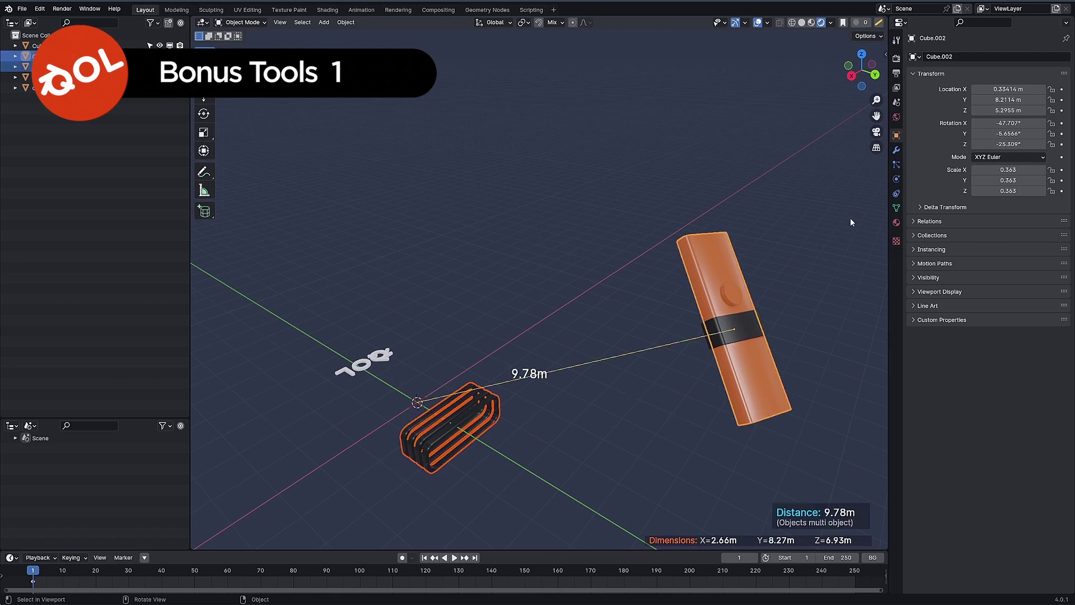
left_click(896, 150)
left_click(540, 291)
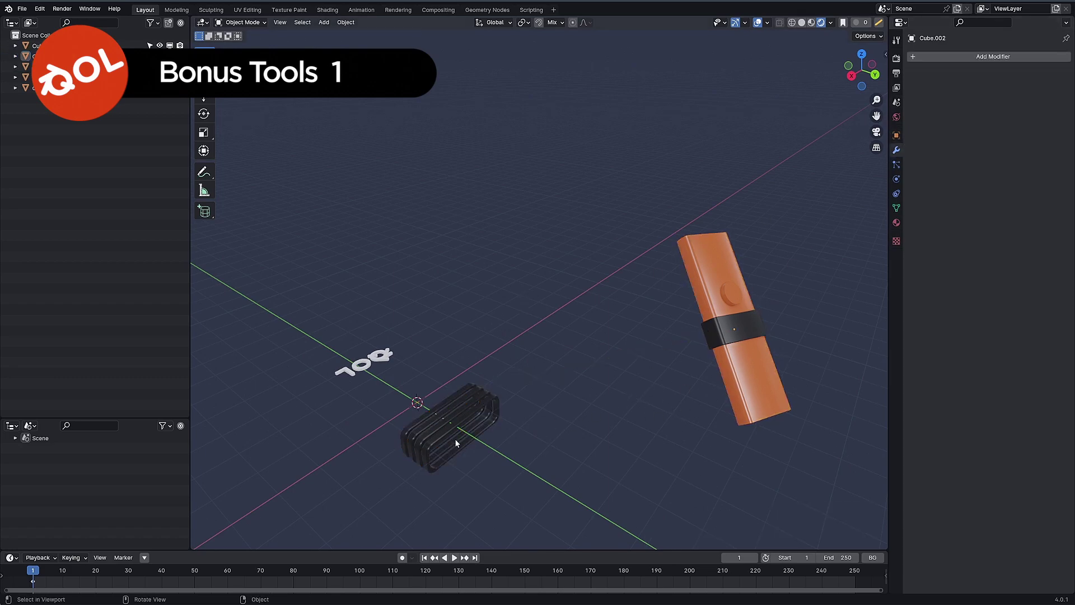
left_click(454, 443)
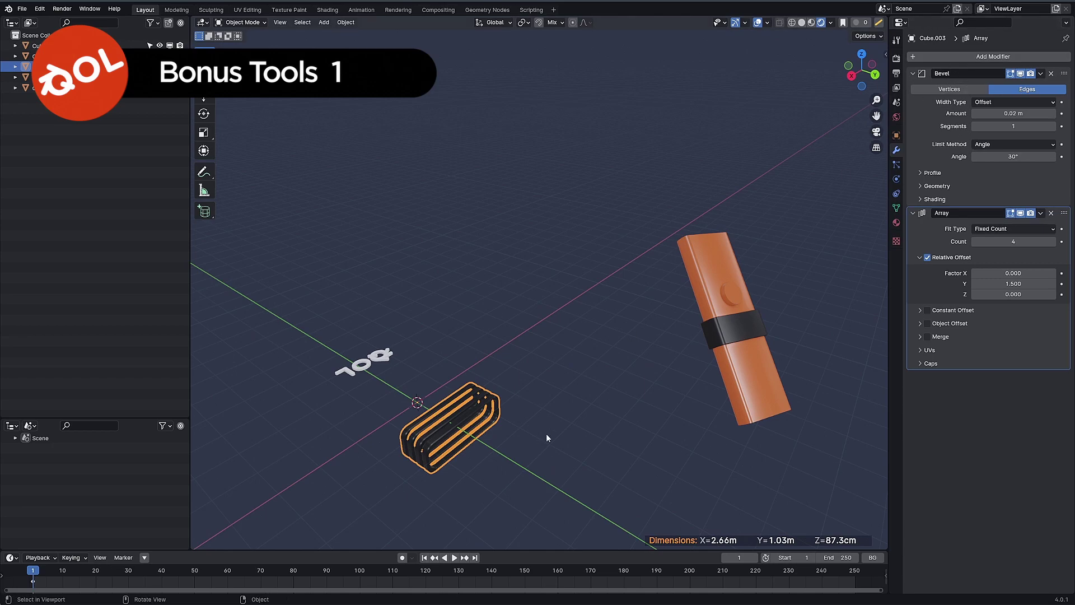
Step: Match the rings to the tilted stick's transform with QOL Match Transform and inspect the result
left_click(736, 369, "shift")
right_click(736, 369)
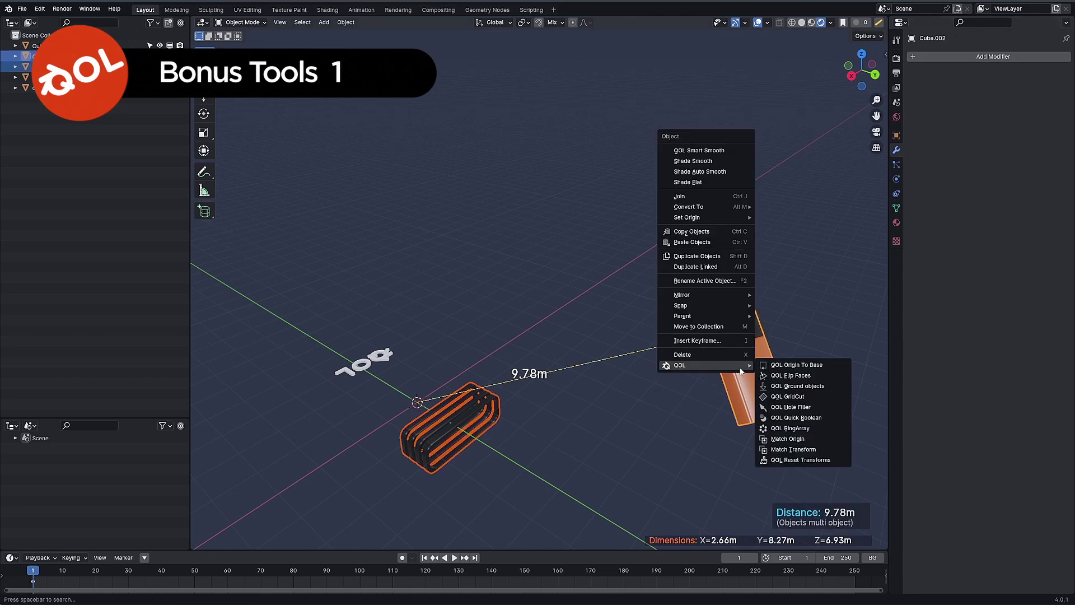
left_click(783, 446)
left_click(646, 443)
middle_click_drag(559, 371, 491, 408)
scroll(493, 420, "up", 1)
scroll(492, 422, "up", 1)
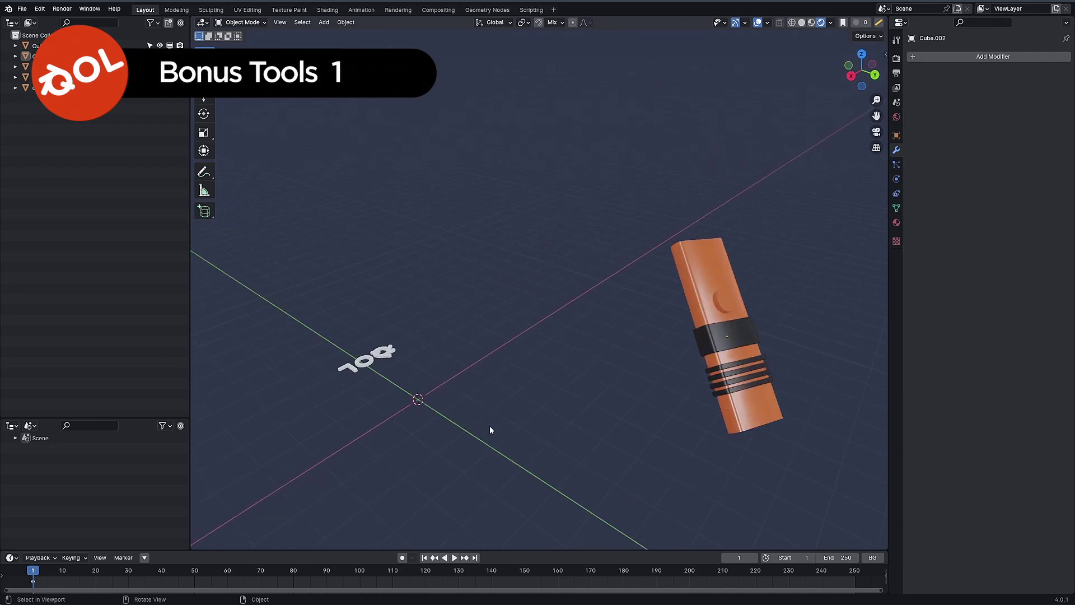
middle_click_drag(580, 398, 623, 395)
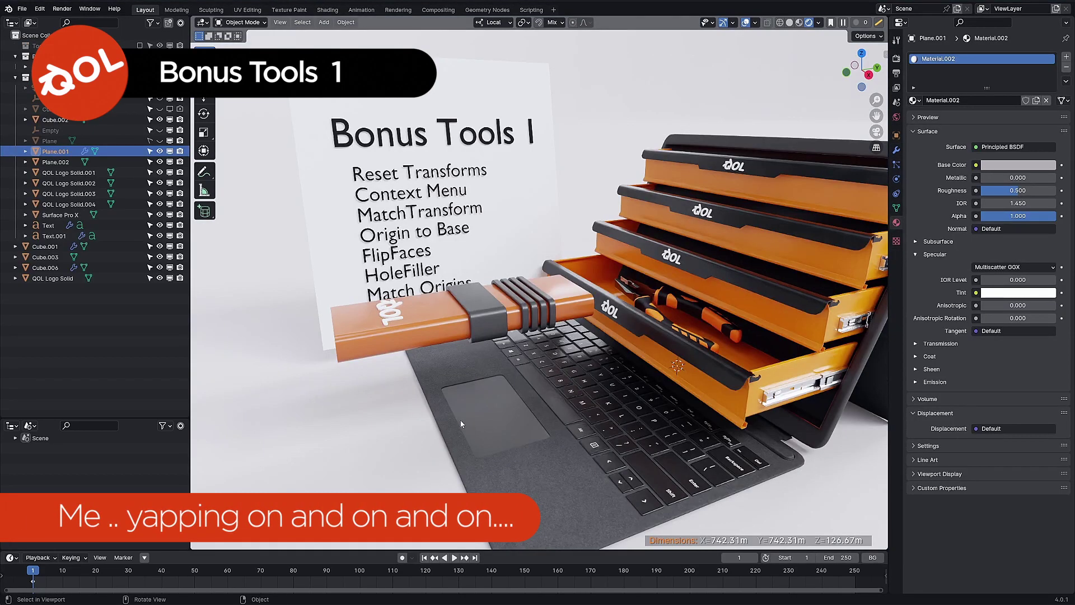
Step: Select the orange bar, QOL logo, black band and ribbed grip and move them lower
middle_click_drag(462, 424, 471, 426)
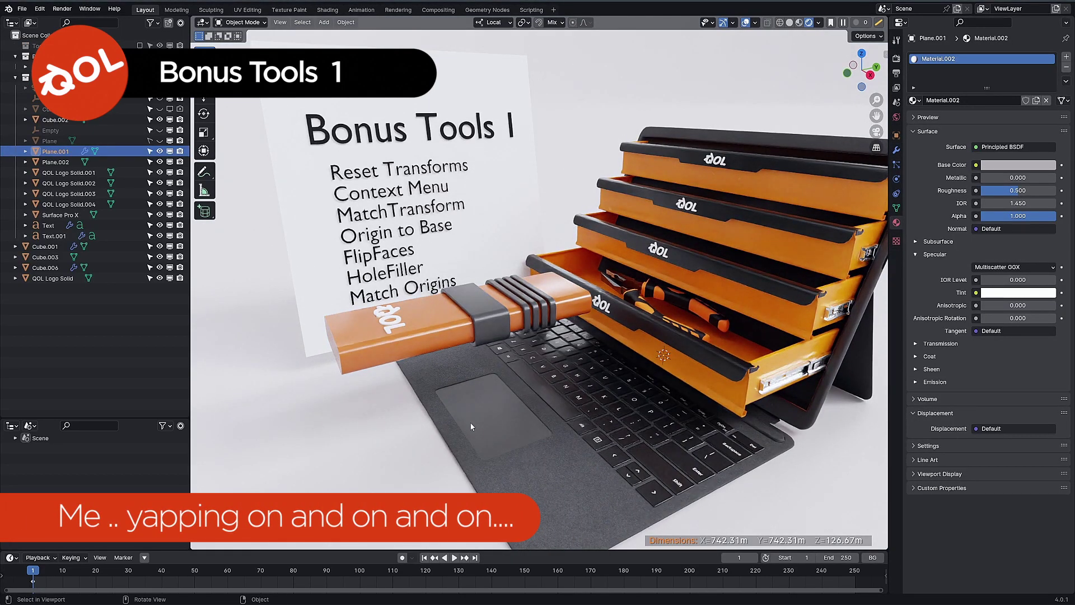
middle_click_drag(466, 426, 515, 411)
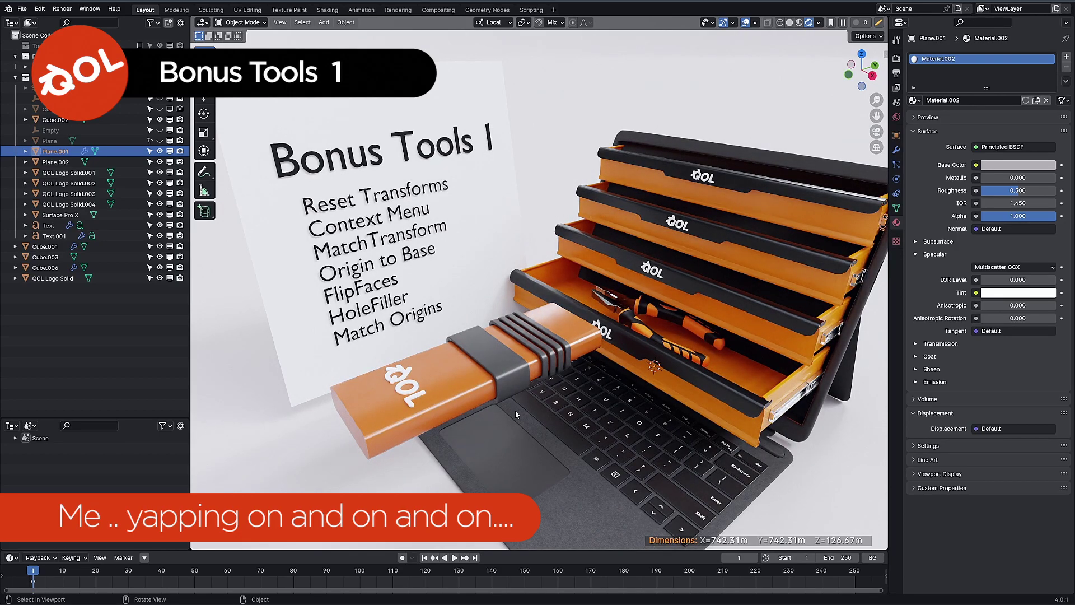
middle_click_drag(569, 381, 556, 380)
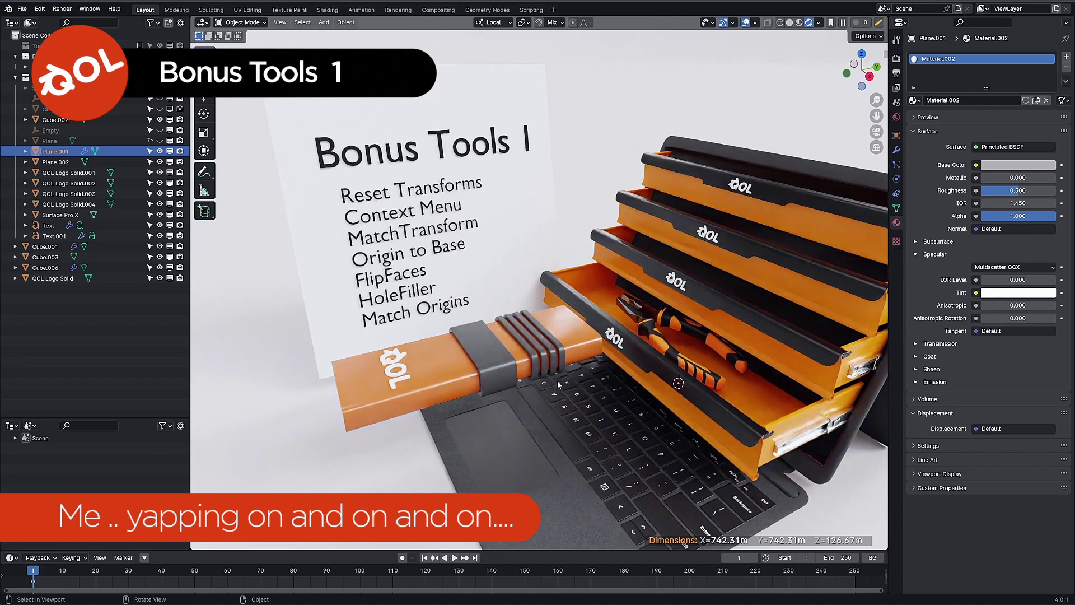
left_click(403, 366)
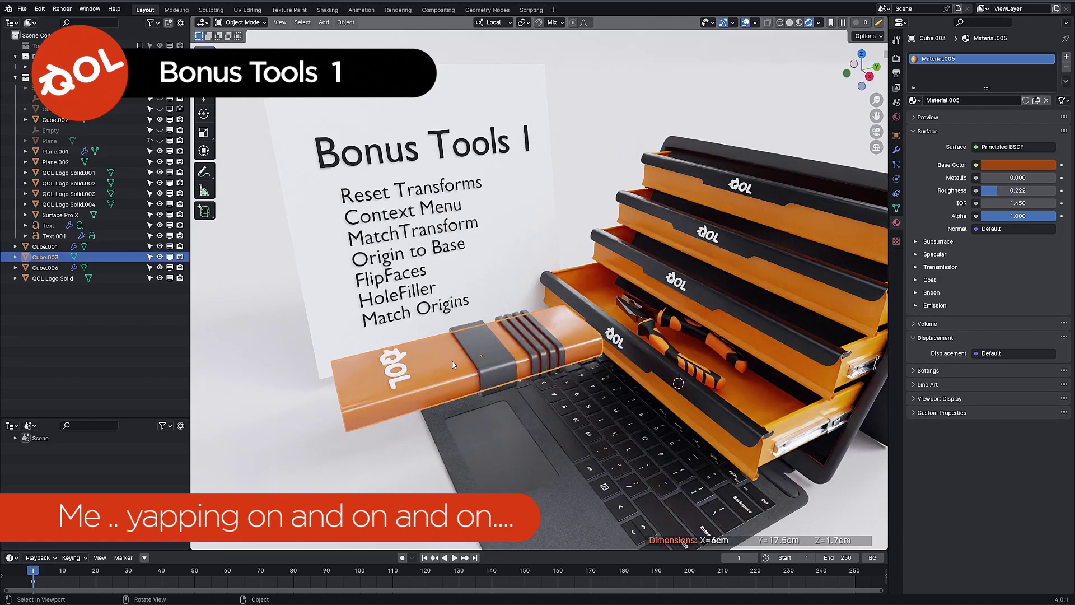
left_click(396, 361, "shift")
left_click(490, 339, "shift")
left_click(520, 370, "shift")
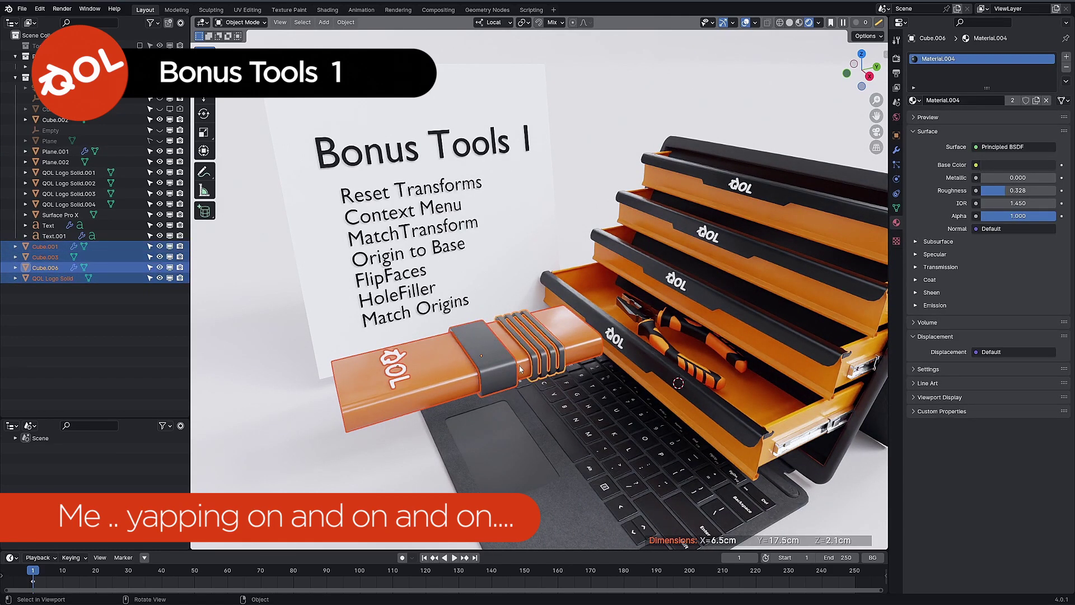
key("g")
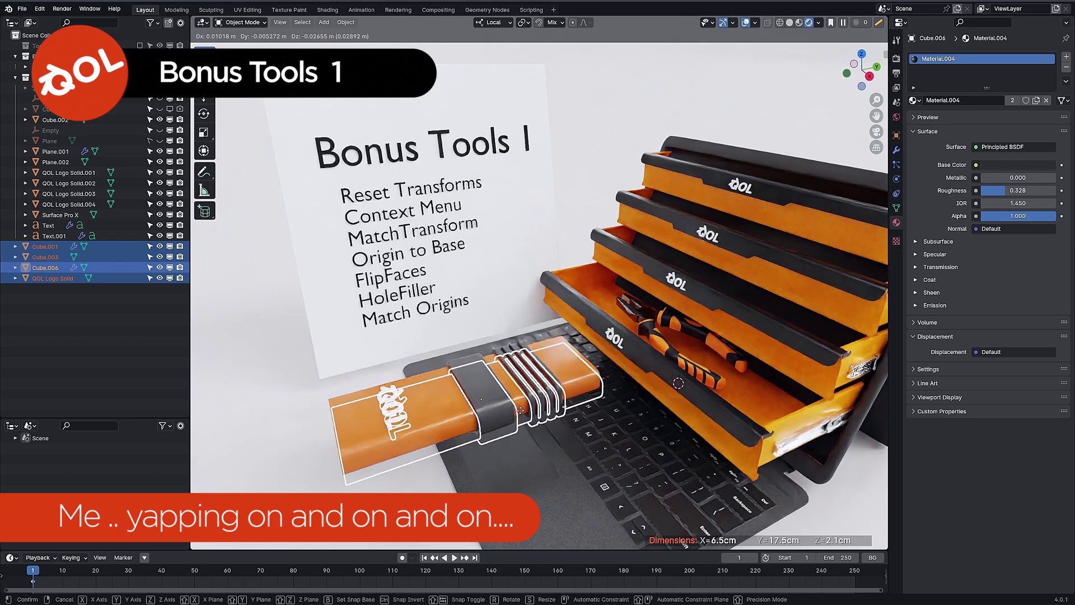
left_click(520, 411)
Step: Reselect the logo, bar, band and grip and nudge the assembly lower again
left_click(571, 239)
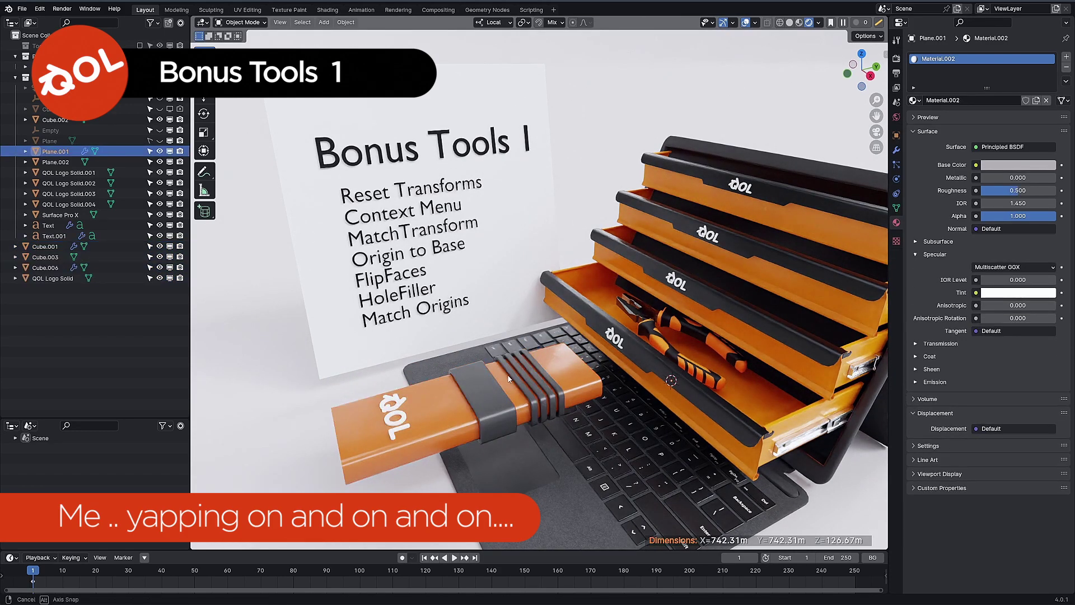
middle_click_drag(509, 375, 487, 404)
left_click(410, 390)
left_click(438, 378, "shift")
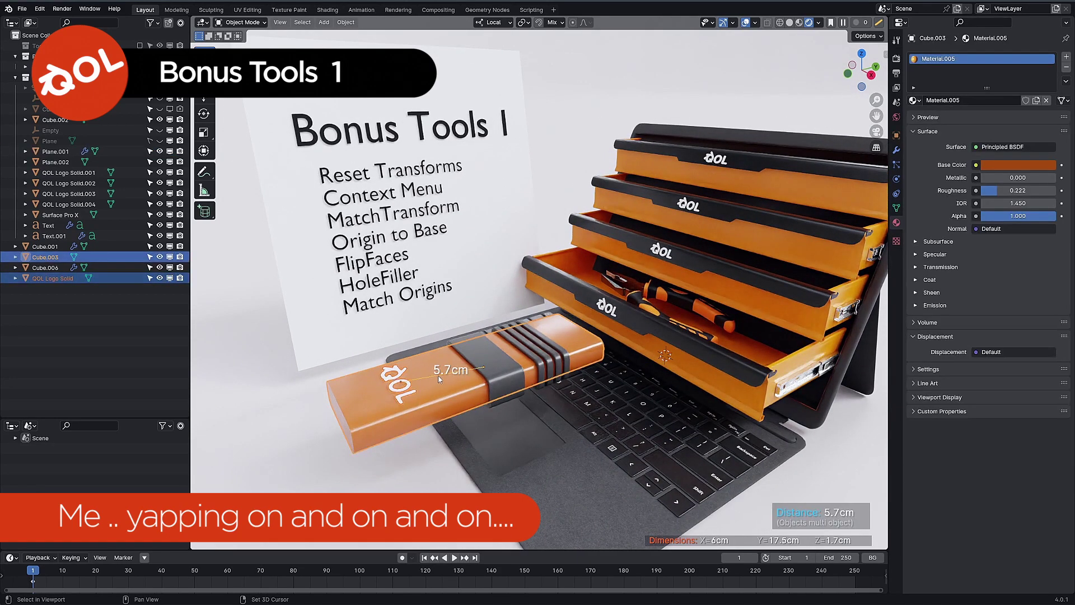
left_click(491, 360, "shift")
left_click(520, 361, "shift")
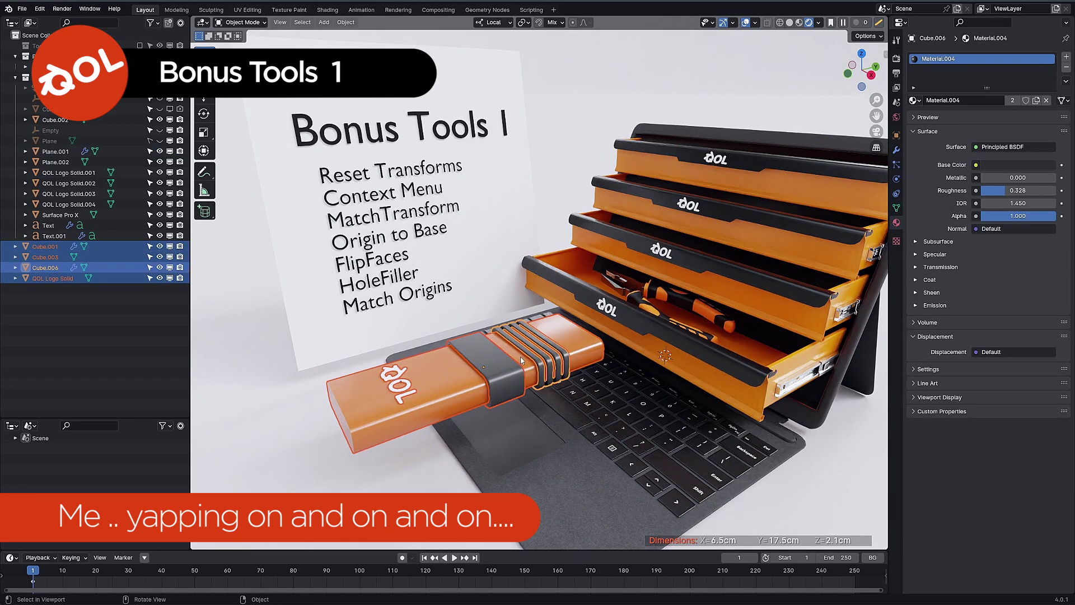
key("g")
left_click(516, 384)
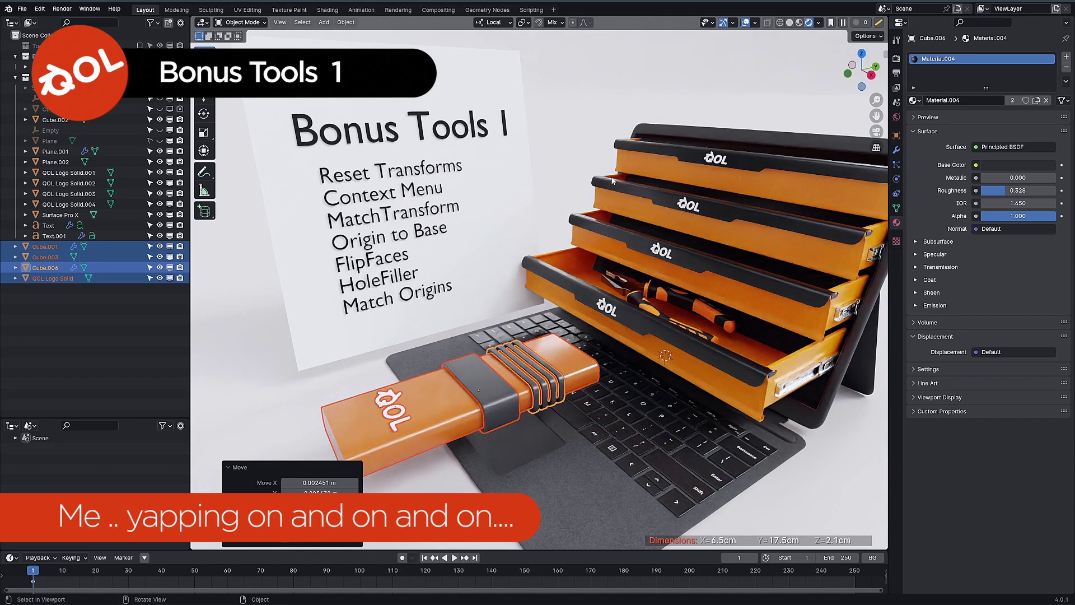
left_click(591, 241)
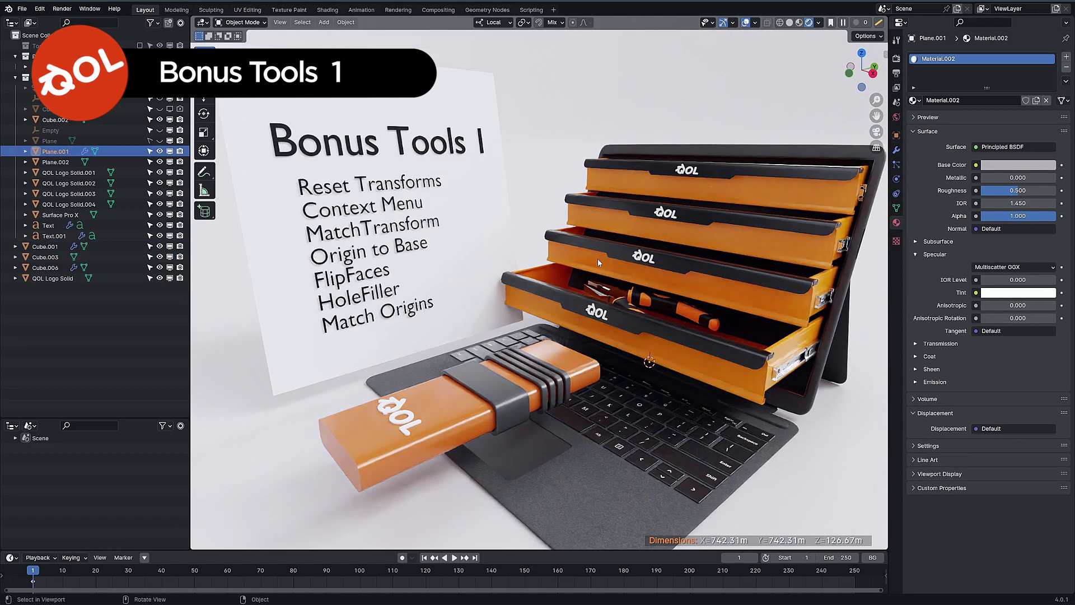
middle_click_drag(593, 264, 589, 264)
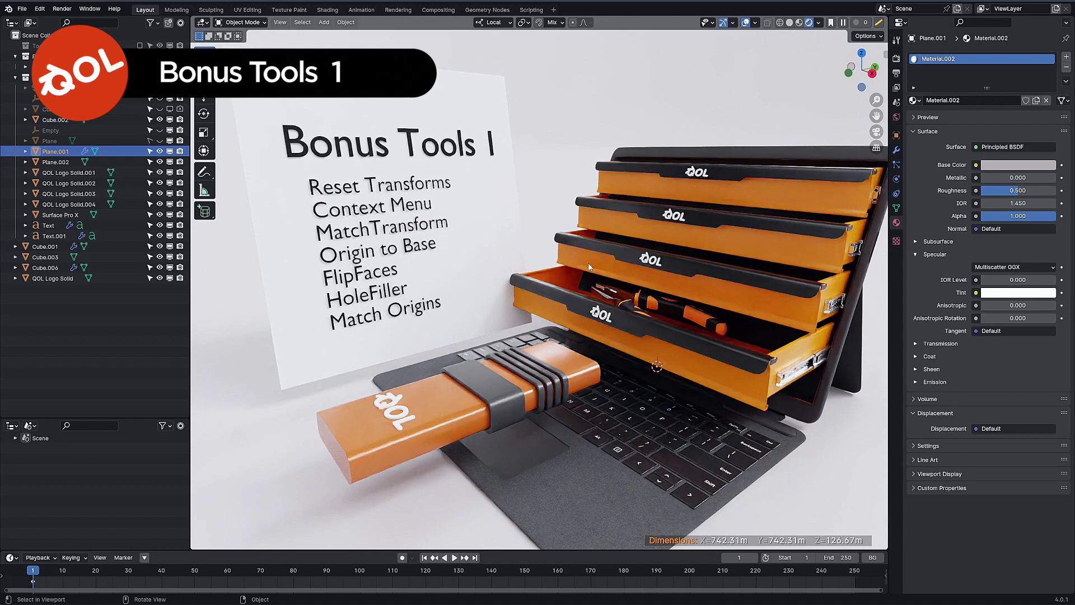